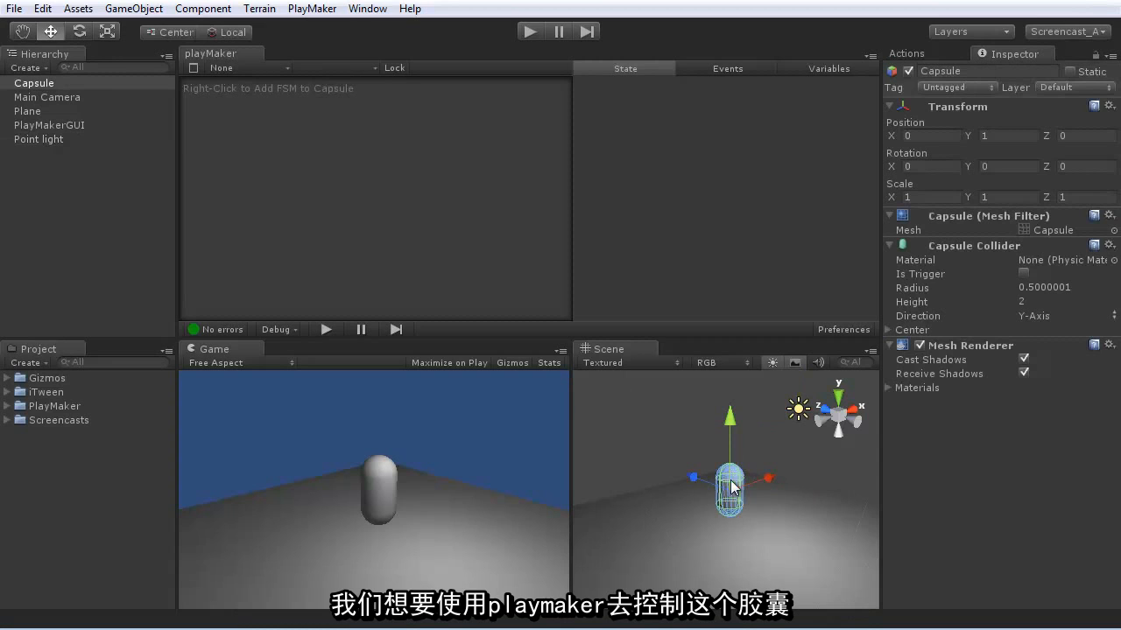
# Add a Character Controller component to the capsule, replacing its existing Capsule Collider.
pyautogui.click(203, 9)
pyautogui.moveTo(164, 68)
pyautogui.click(285, 86)
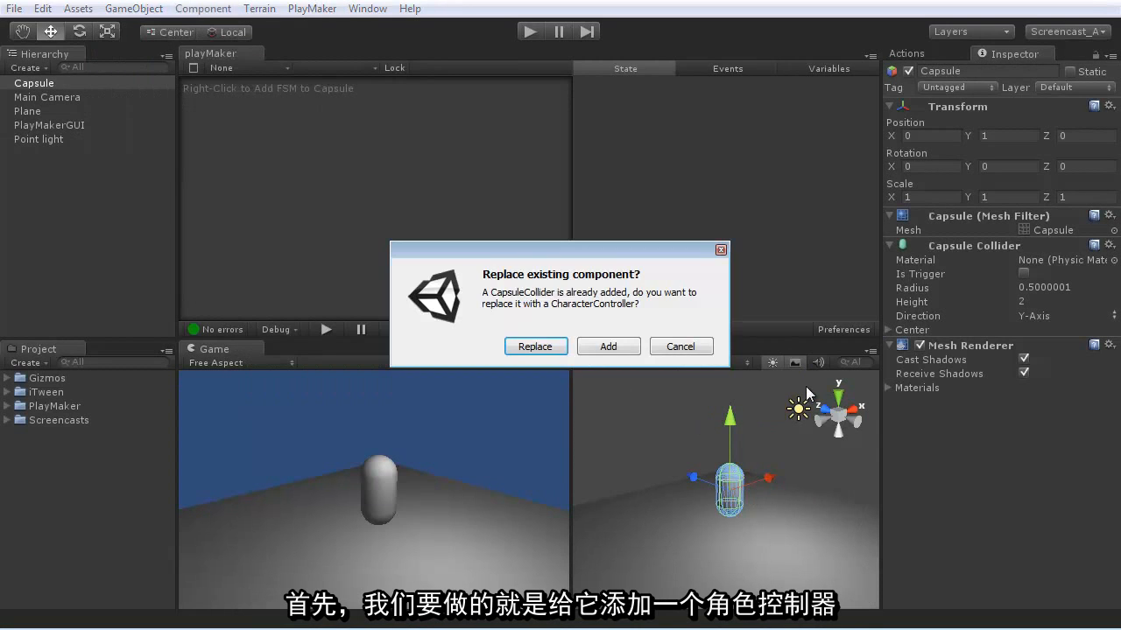
pyautogui.click(538, 353)
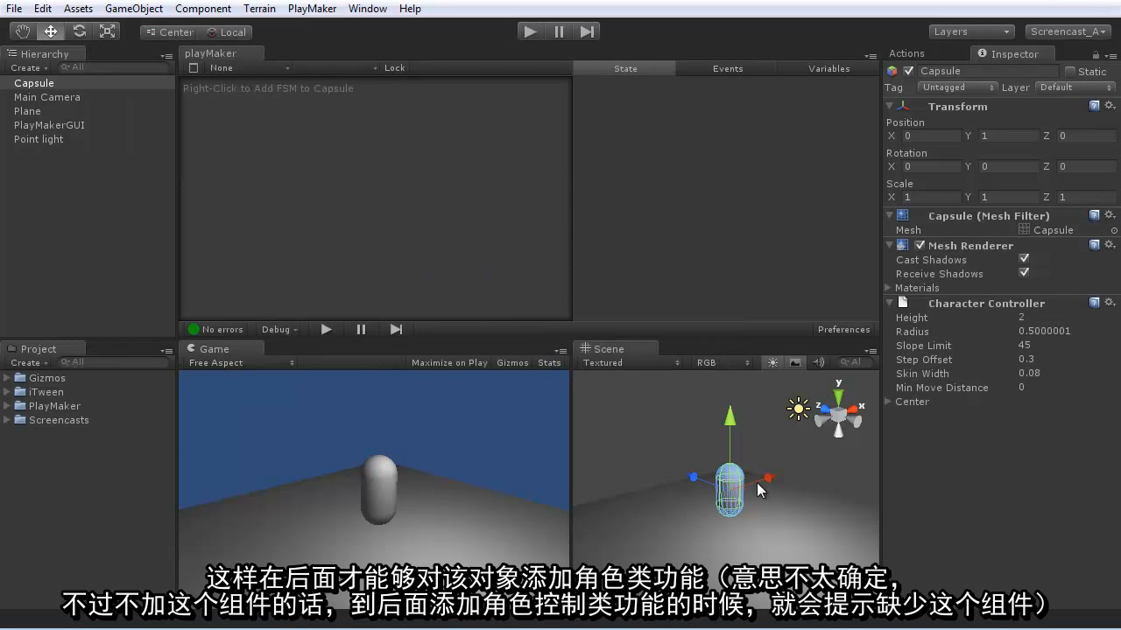
# Add a new FSM to the Capsule object and name its start state Walk.
pyautogui.click(47, 84)
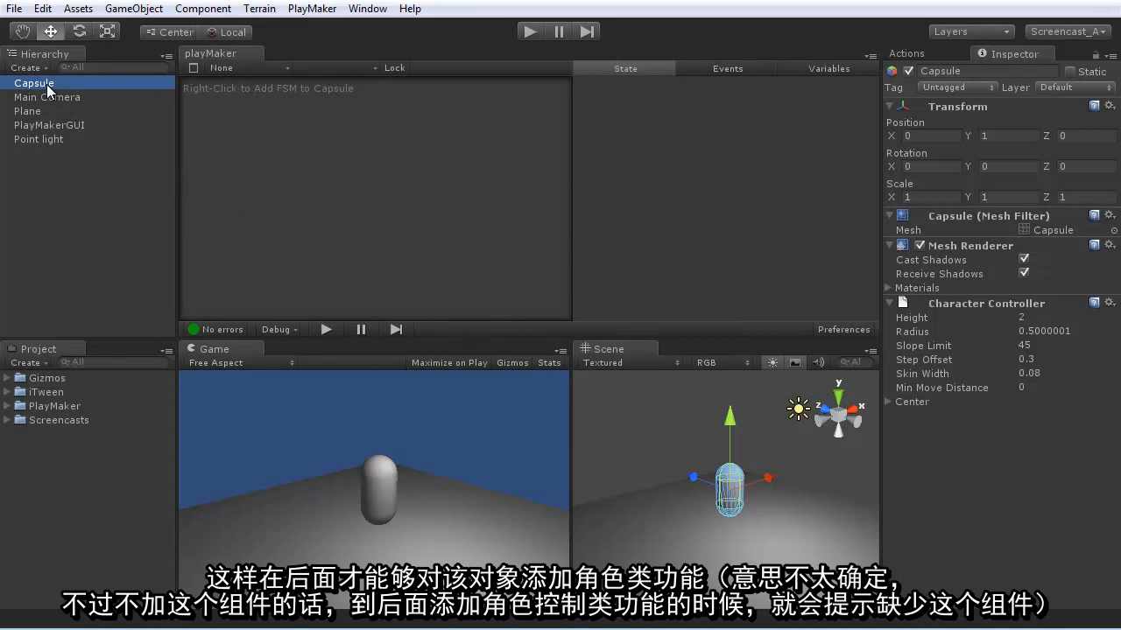
pyautogui.click(44, 97)
pyautogui.click(41, 84)
pyautogui.rightClick(254, 146)
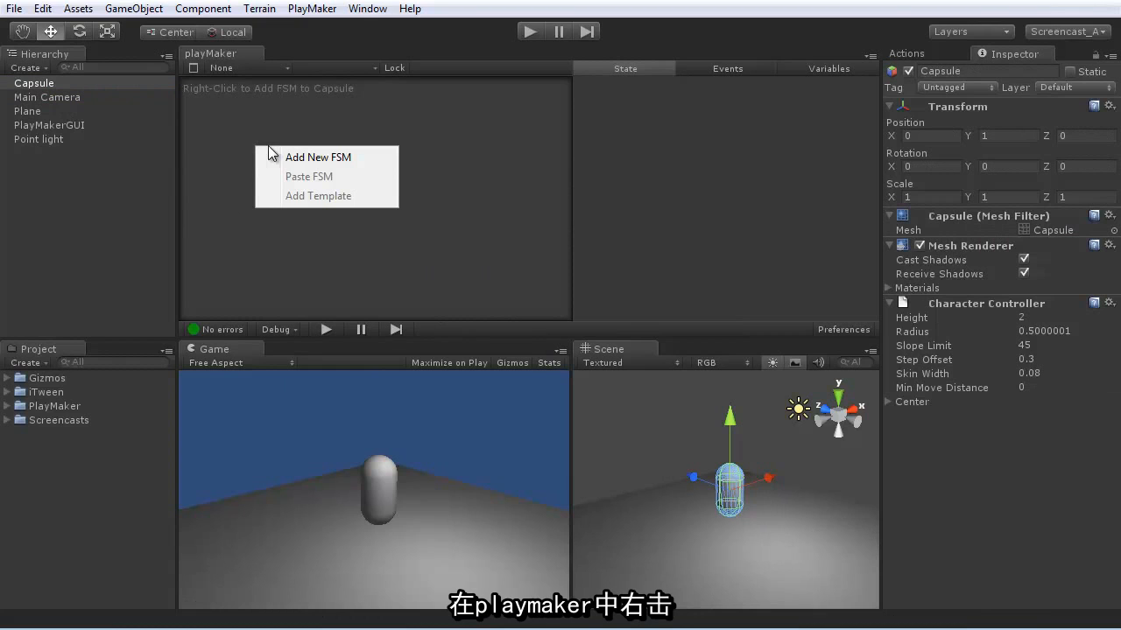
pyautogui.click(314, 156)
pyautogui.moveTo(399, 256); pyautogui.dragTo(377, 210)
pyautogui.moveTo(625, 92); pyautogui.dragTo(548, 95)
pyautogui.write('Walk')
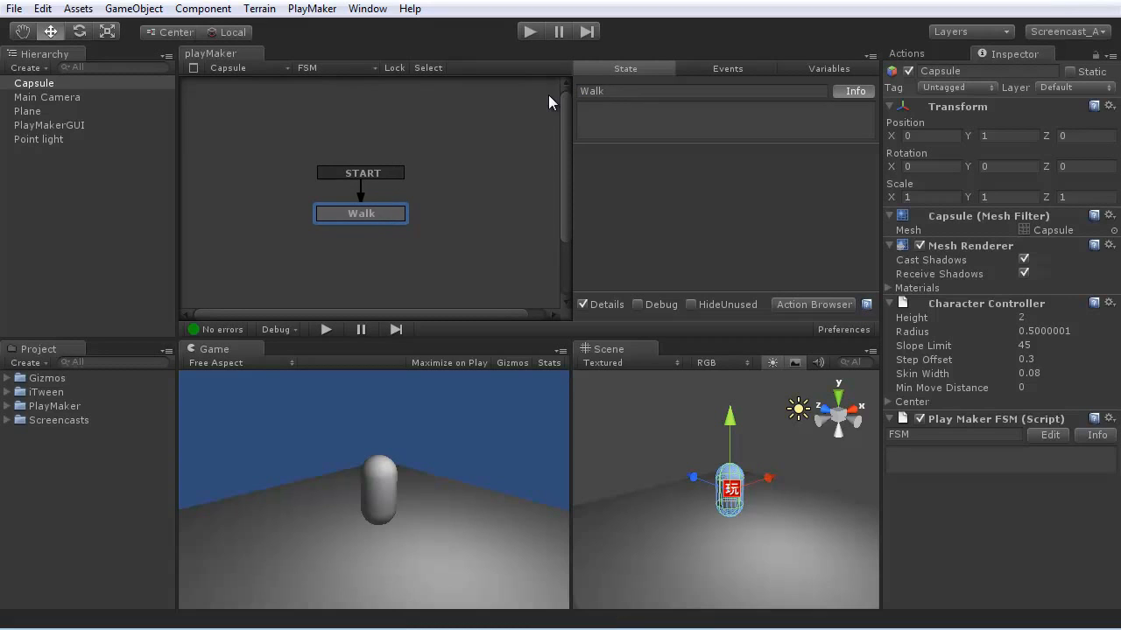
# Run the scene briefly to check that the Walk state activates, and stop it.
pyautogui.click(527, 32)
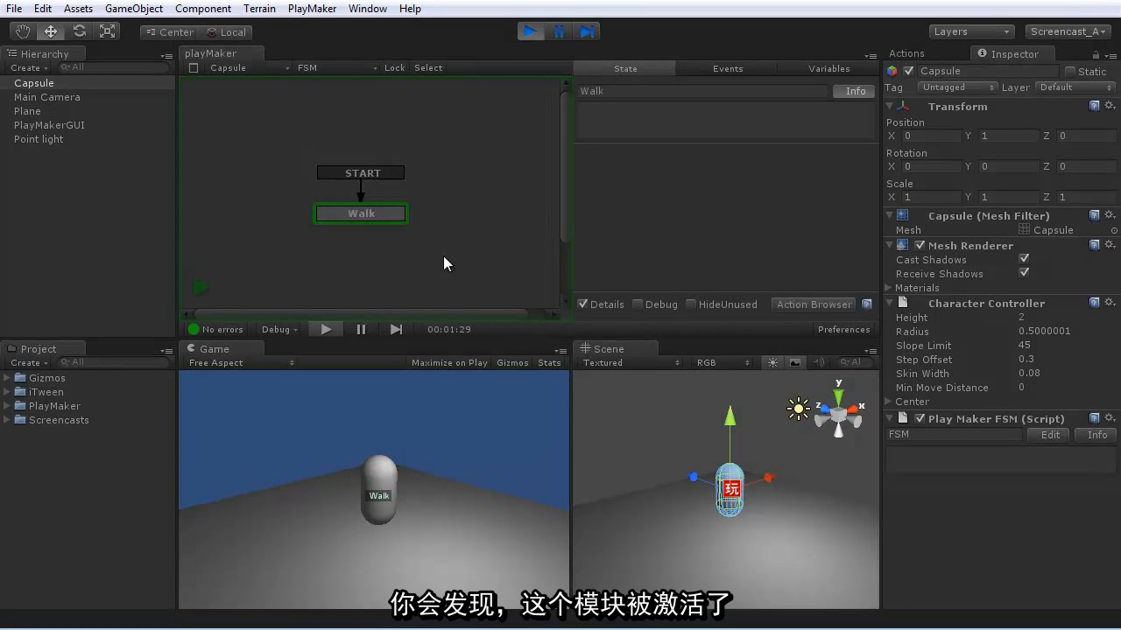
pyautogui.click(528, 32)
# Add the Get Axis Vector action from the Input category to the Walk state.
pyautogui.click(362, 215)
pyautogui.click(910, 54)
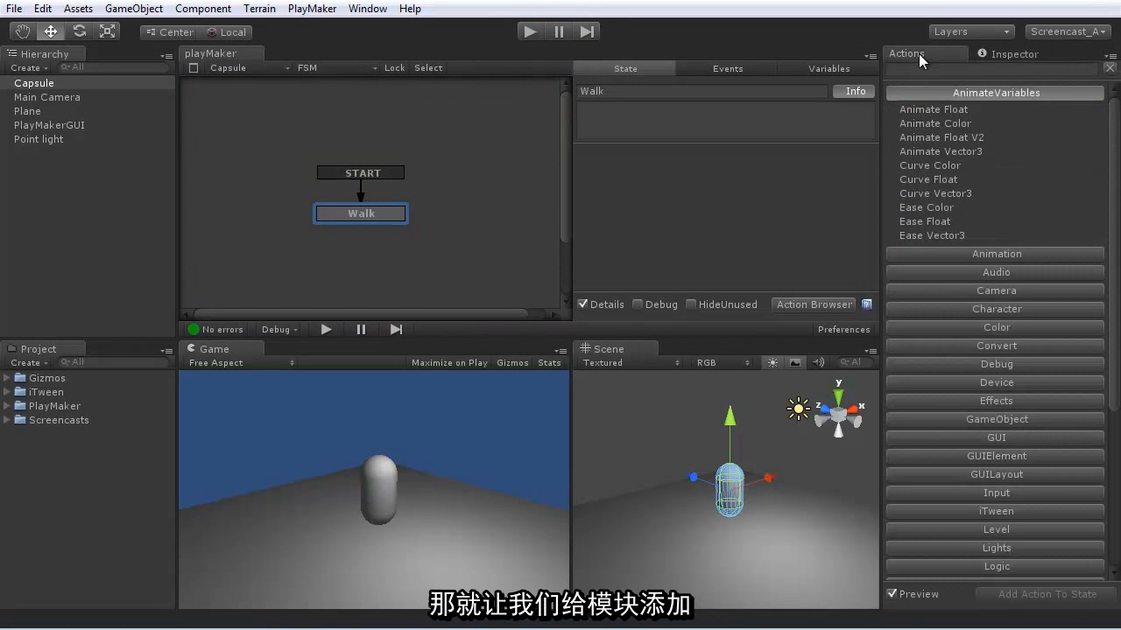
pyautogui.scroll(-5, 1118, 508)
pyautogui.moveTo(1119, 505)
pyautogui.mouseDown()
pyautogui.moveTo(1120, 531)
pyautogui.moveTo(1114, 315)
pyautogui.moveTo(1112, 508)
pyautogui.mouseUp()
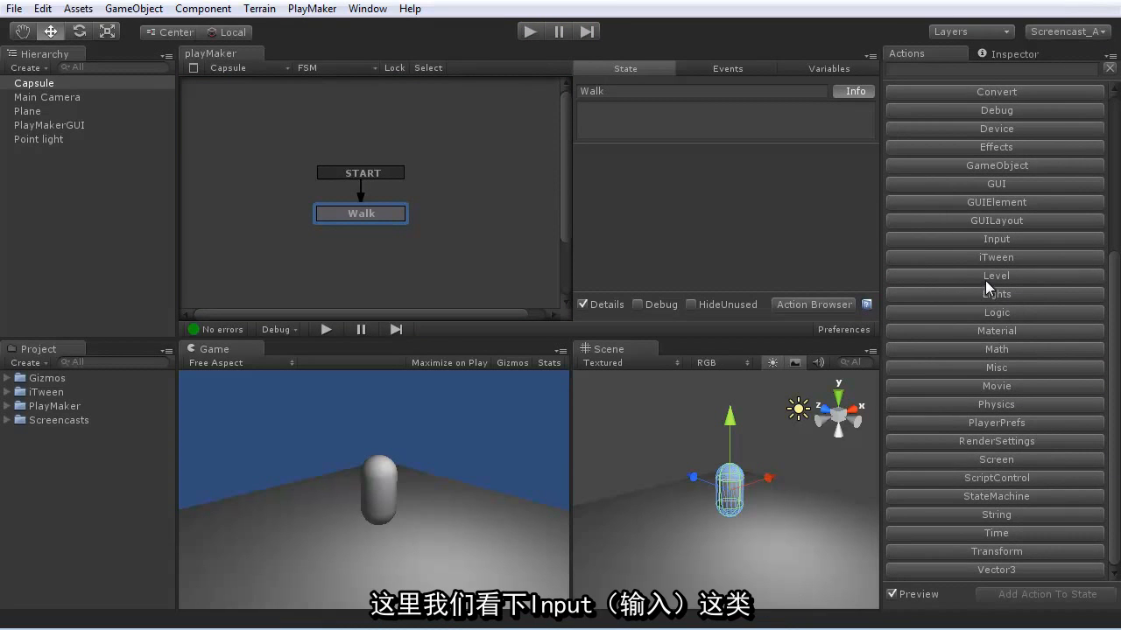
pyautogui.click(983, 238)
pyautogui.moveTo(1115, 310); pyautogui.dragTo(1116, 275)
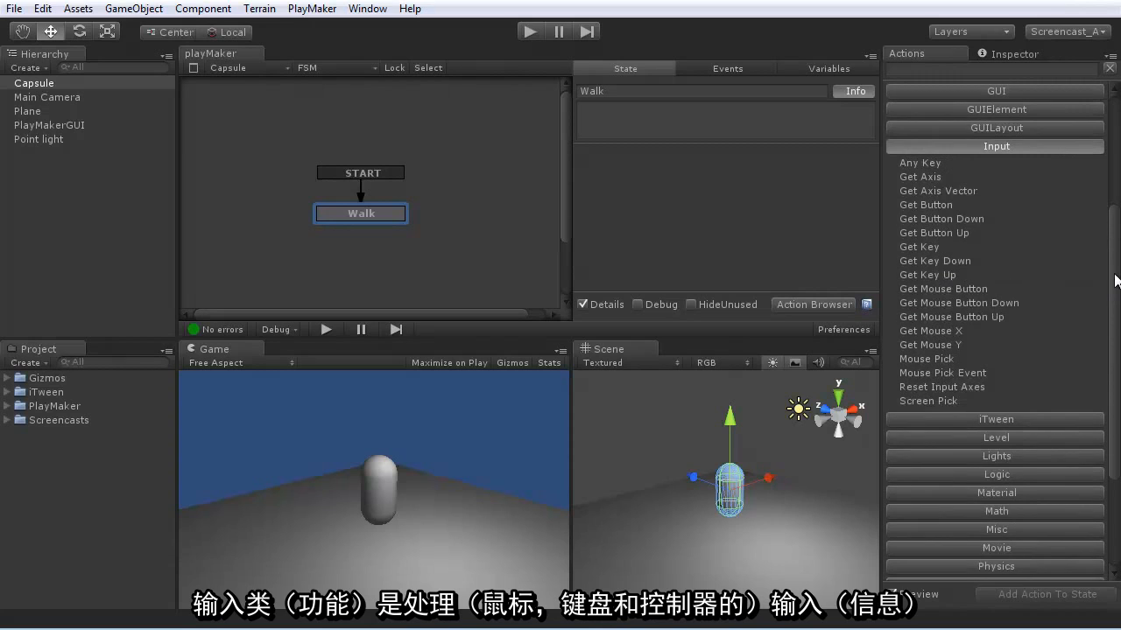
pyautogui.click(930, 188)
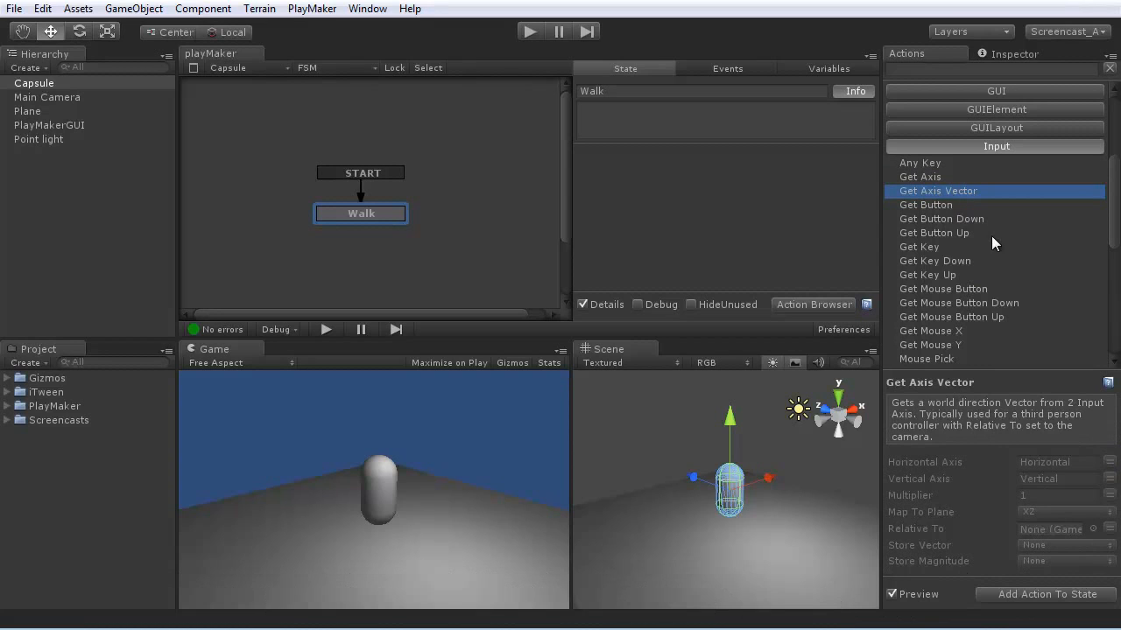
pyautogui.click(1047, 595)
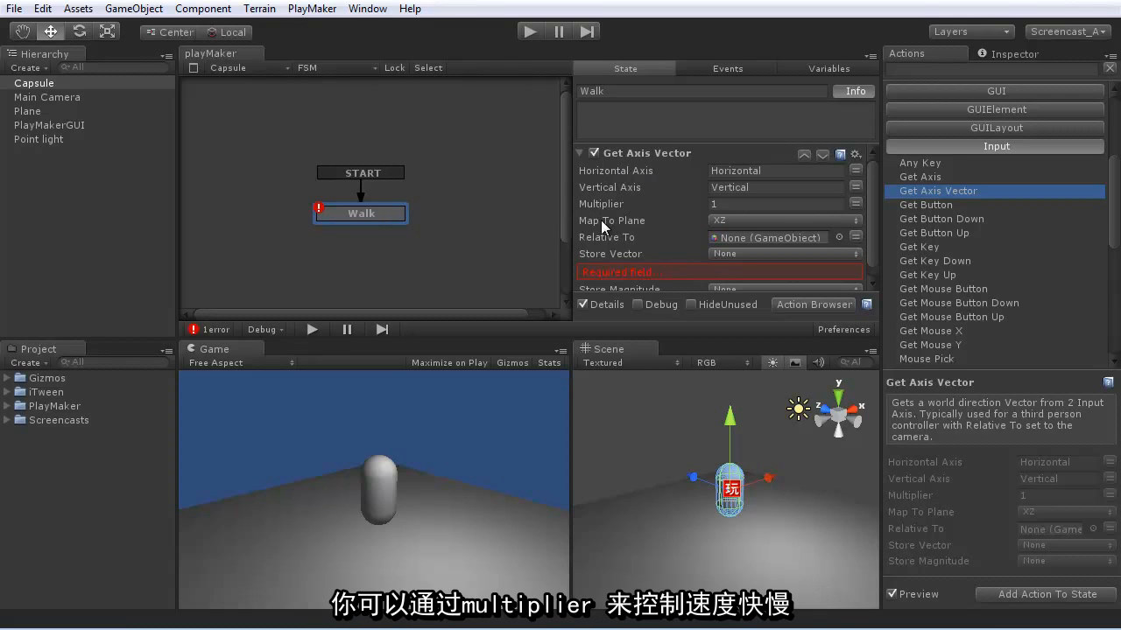
# Assign the Main Camera as the Relative To object of Get Axis Vector, keeping the XZ plane mapping.
pyautogui.click(723, 220)
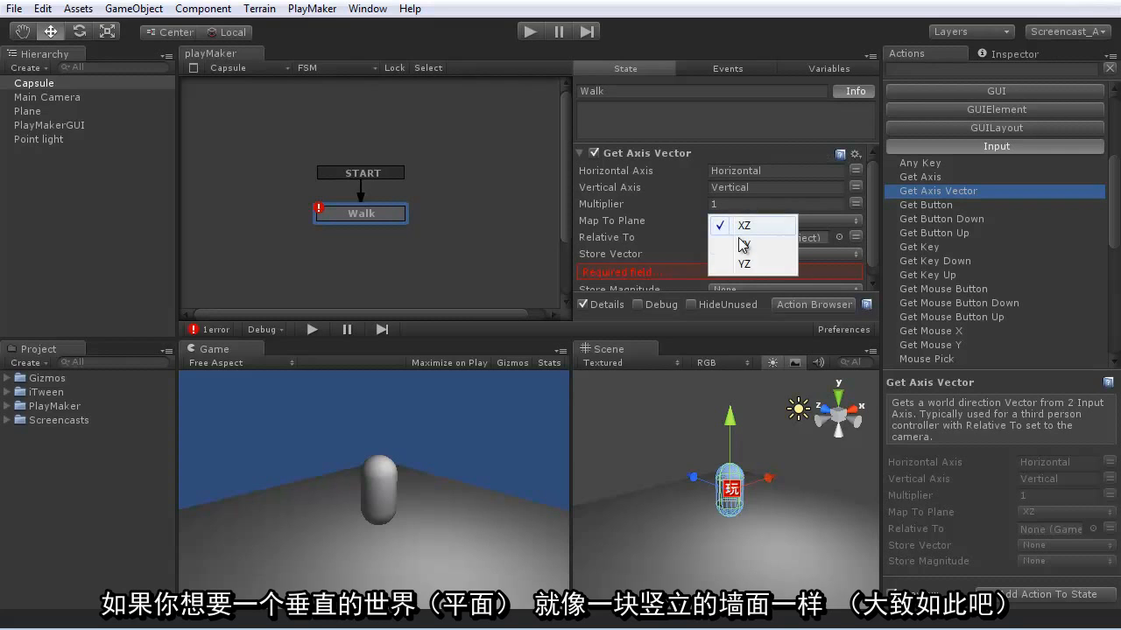
pyautogui.click(663, 221)
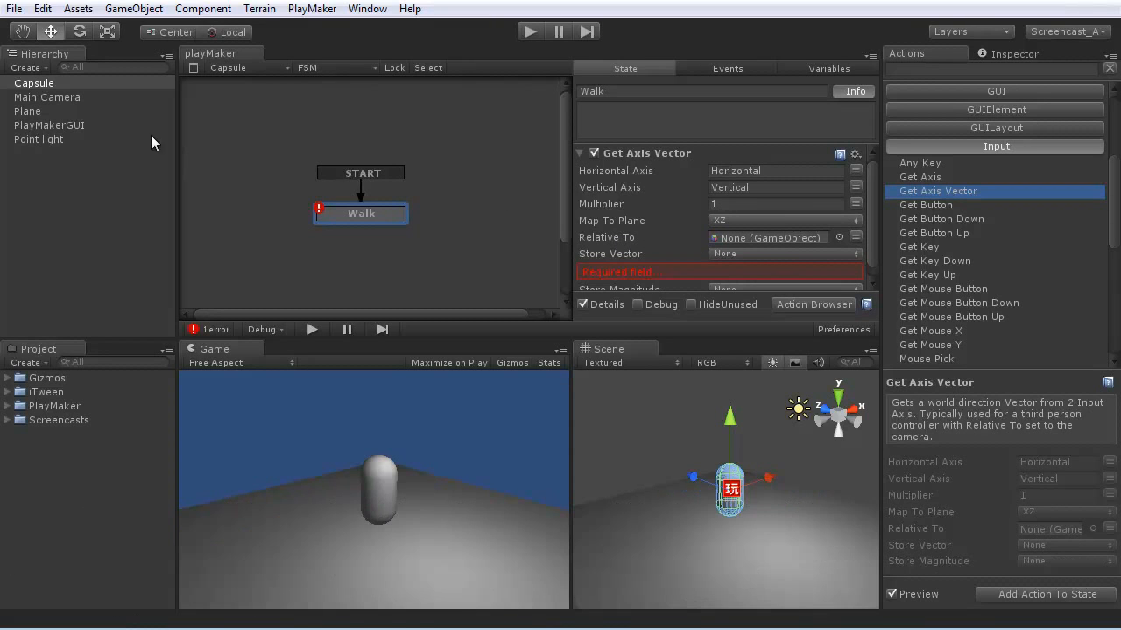
pyautogui.moveTo(46, 96); pyautogui.dragTo(737, 240)
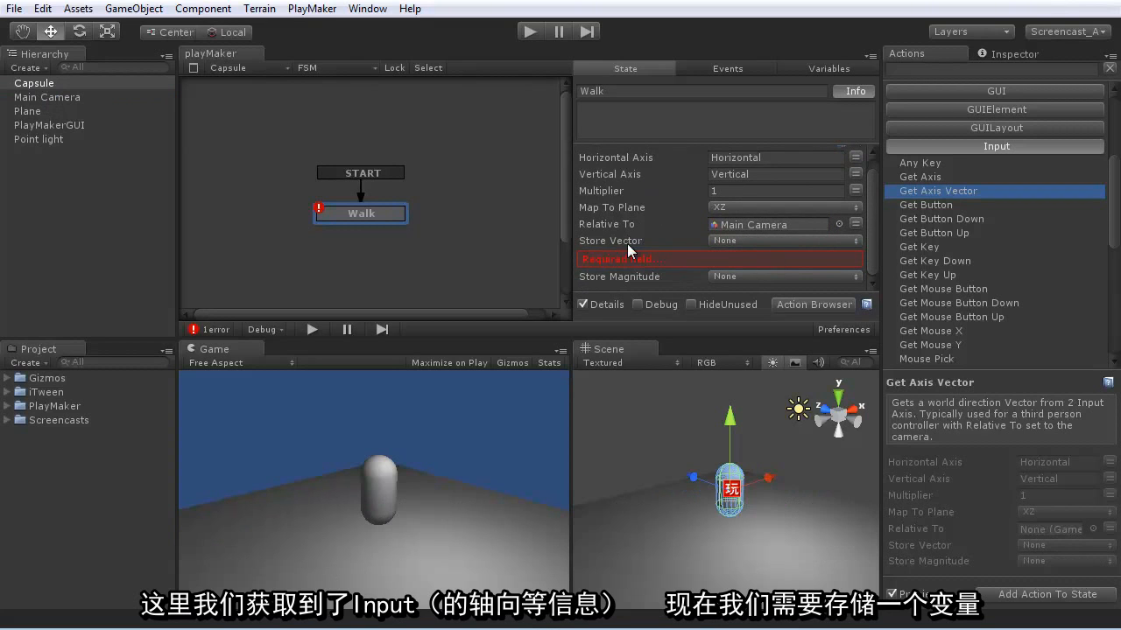
# Create a Vector3 variable named Movement in the capsule's FSM.
pyautogui.click(811, 65)
pyautogui.click(692, 287)
pyautogui.write('Movement')
pyautogui.click(703, 306)
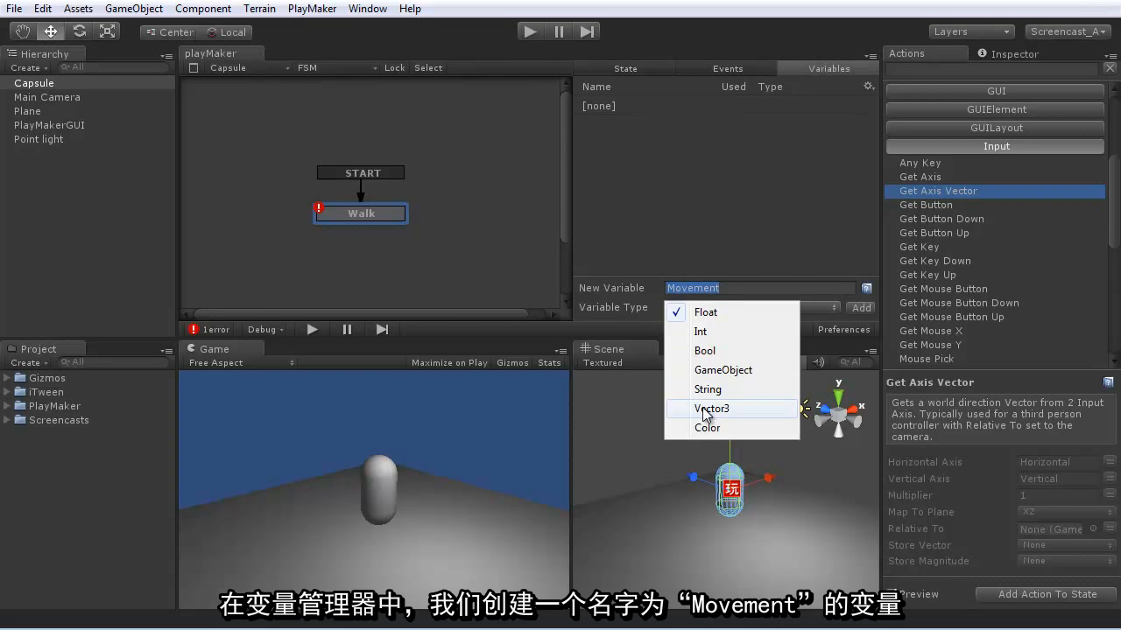
pyautogui.click(678, 405)
pyautogui.click(744, 287)
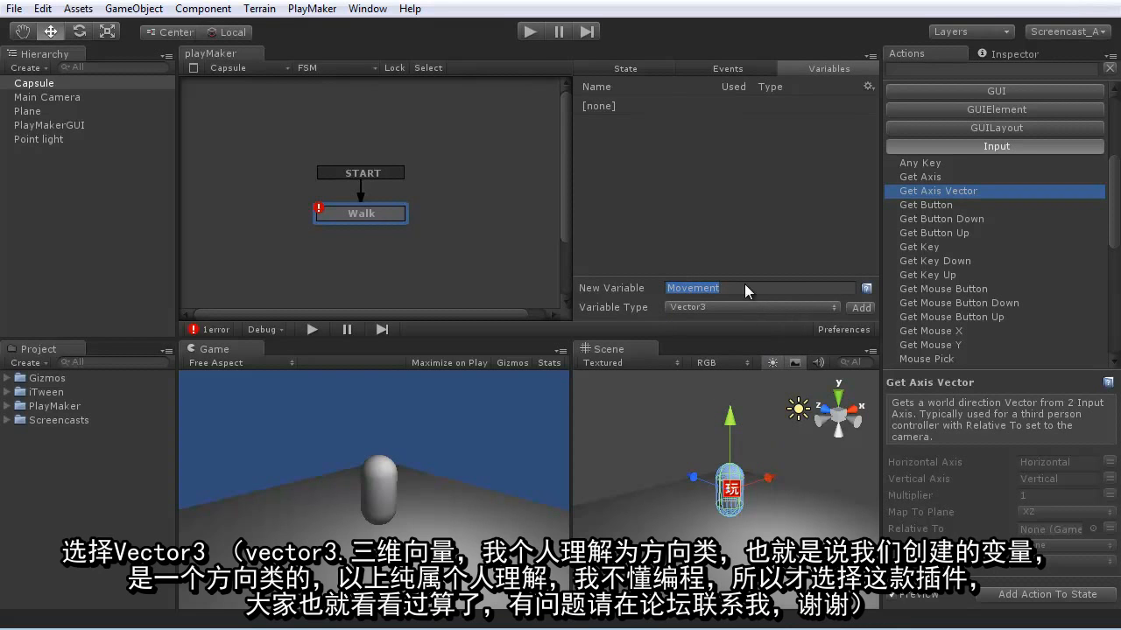
pyautogui.click(859, 307)
# Store the Get Axis Vector result in the Movement variable through Store Vector.
pyautogui.click(625, 69)
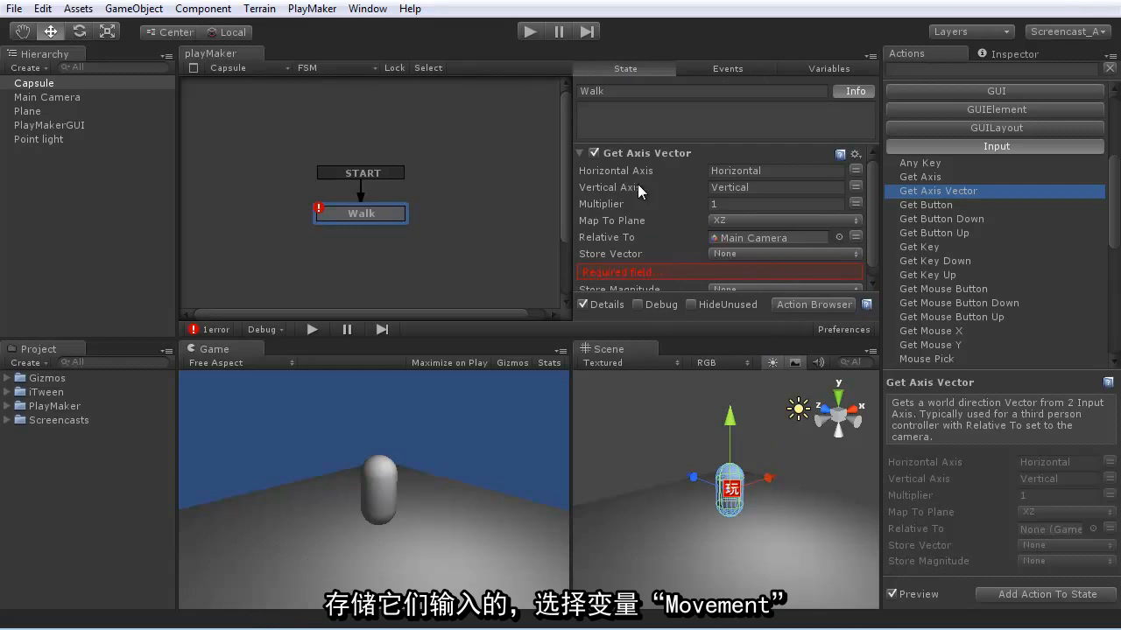
pyautogui.click(742, 254)
pyautogui.click(743, 273)
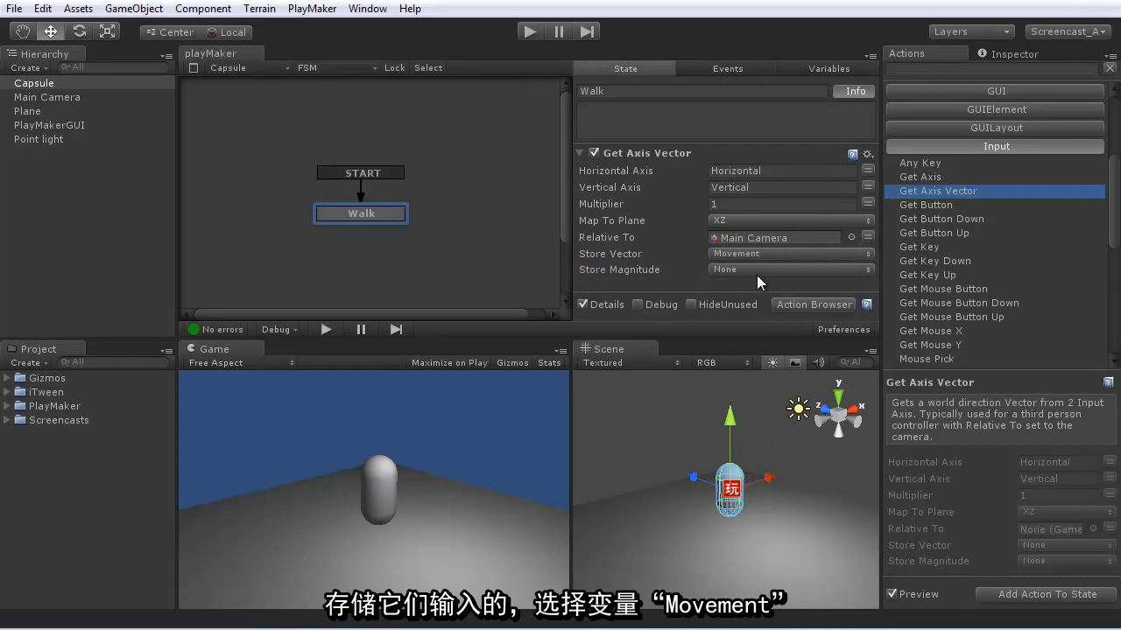
# Add the Controller Simple Move action from the Character category to Walk, using Movement as its Move Vector.
pyautogui.scroll(5, 976, 131)
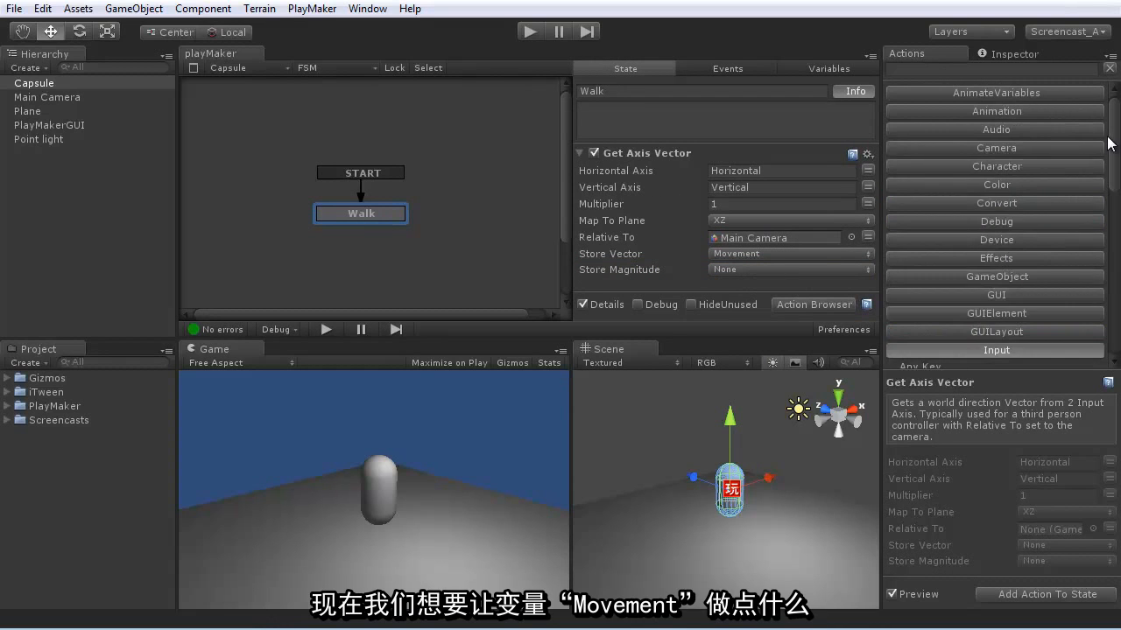
pyautogui.click(1003, 167)
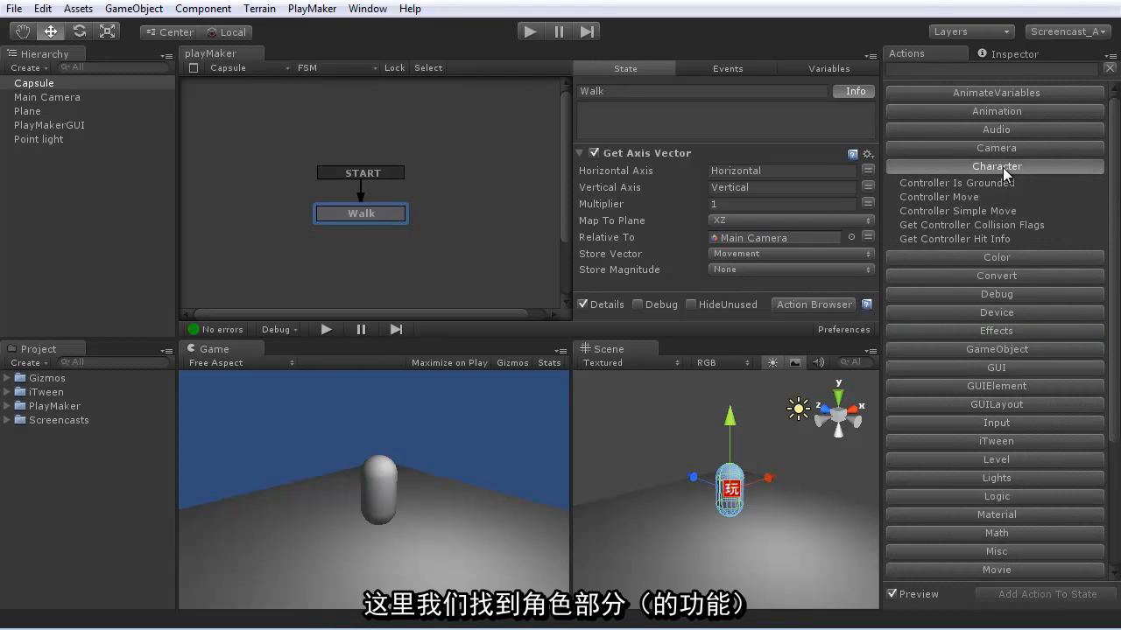
pyautogui.click(976, 211)
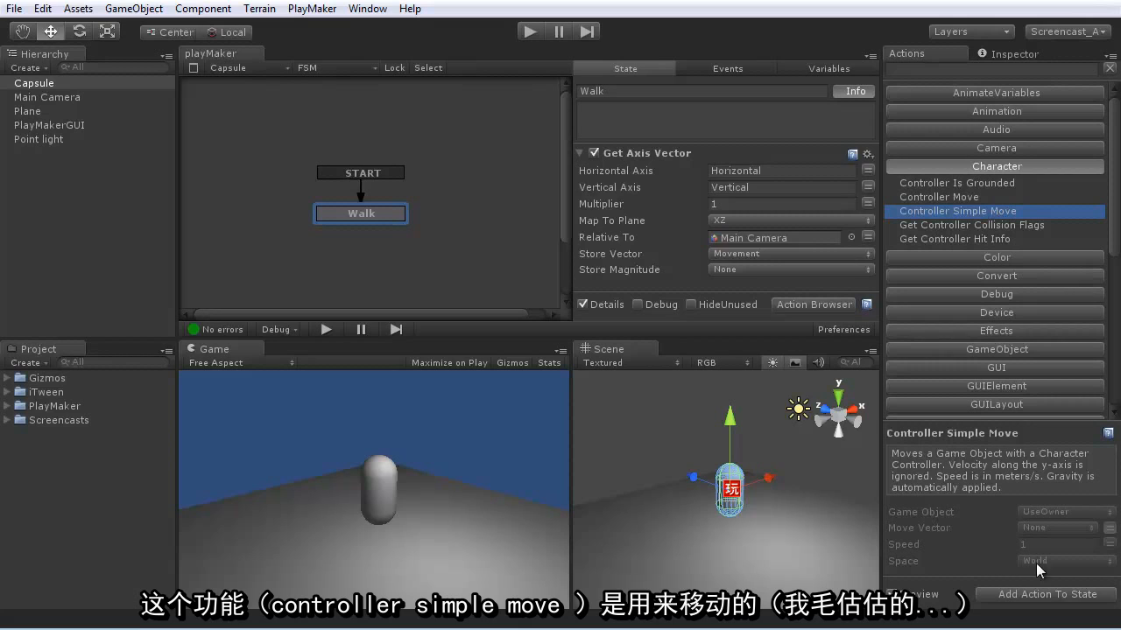
pyautogui.click(1037, 599)
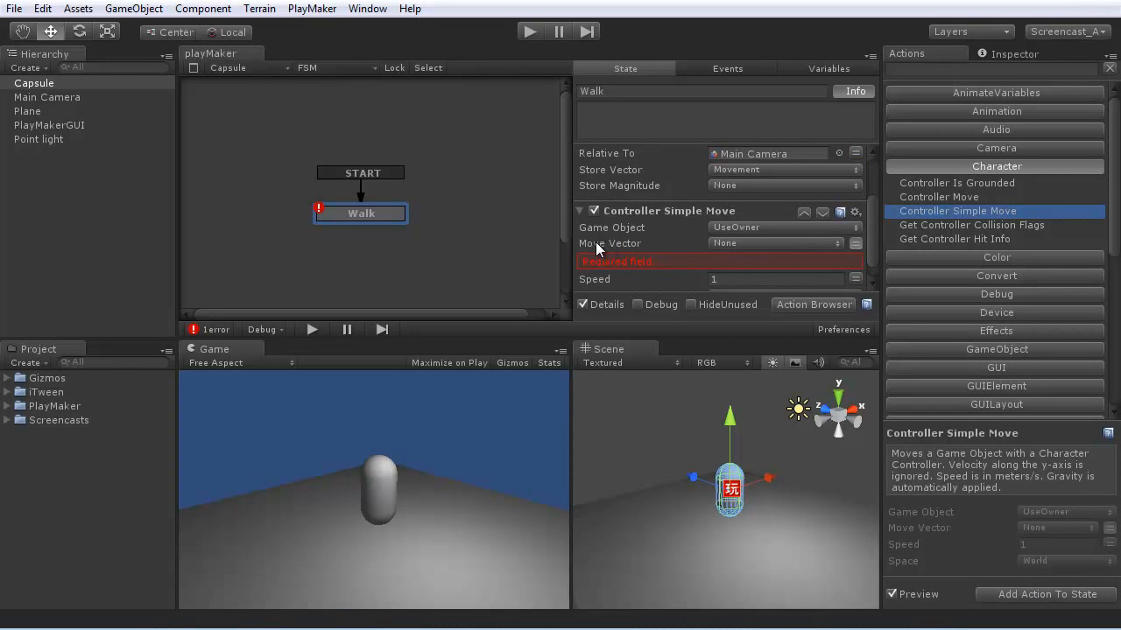
pyautogui.click(723, 243)
pyautogui.click(740, 267)
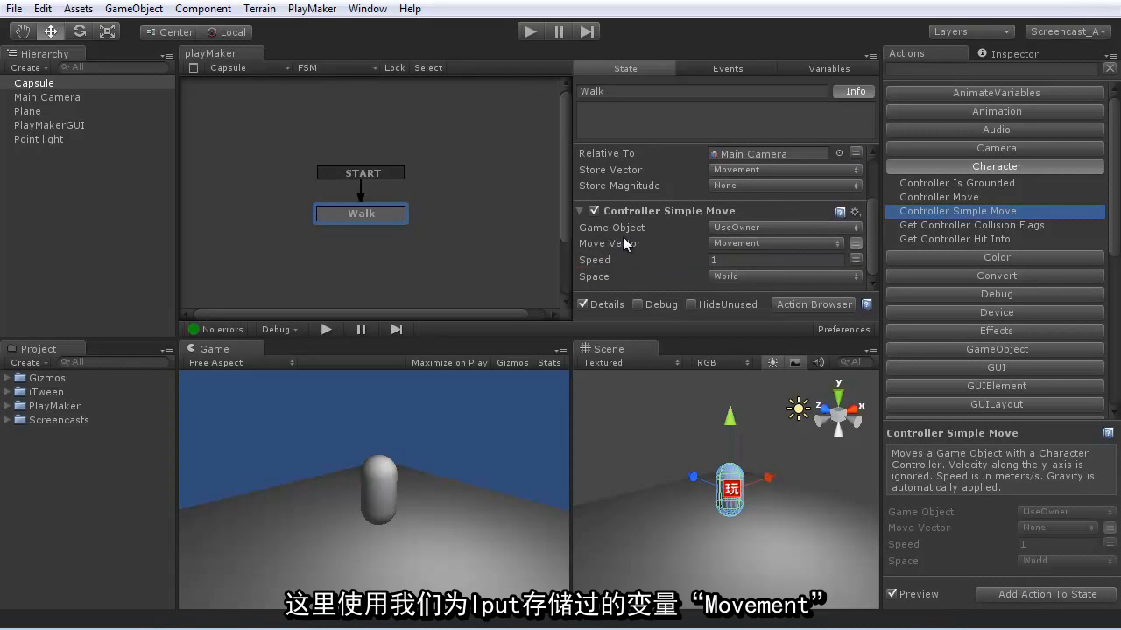
# Play the scene, test moving the capsule in all four directions with WASD, and stop playback.
pyautogui.click(529, 33)
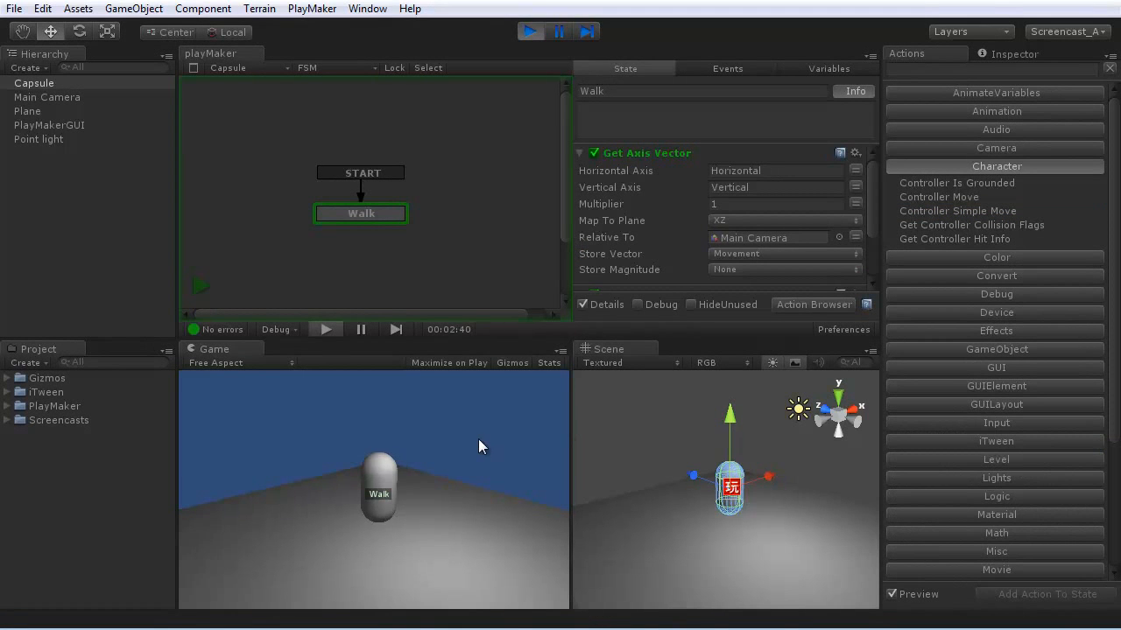
pyautogui.press('d')
pyautogui.press('a')
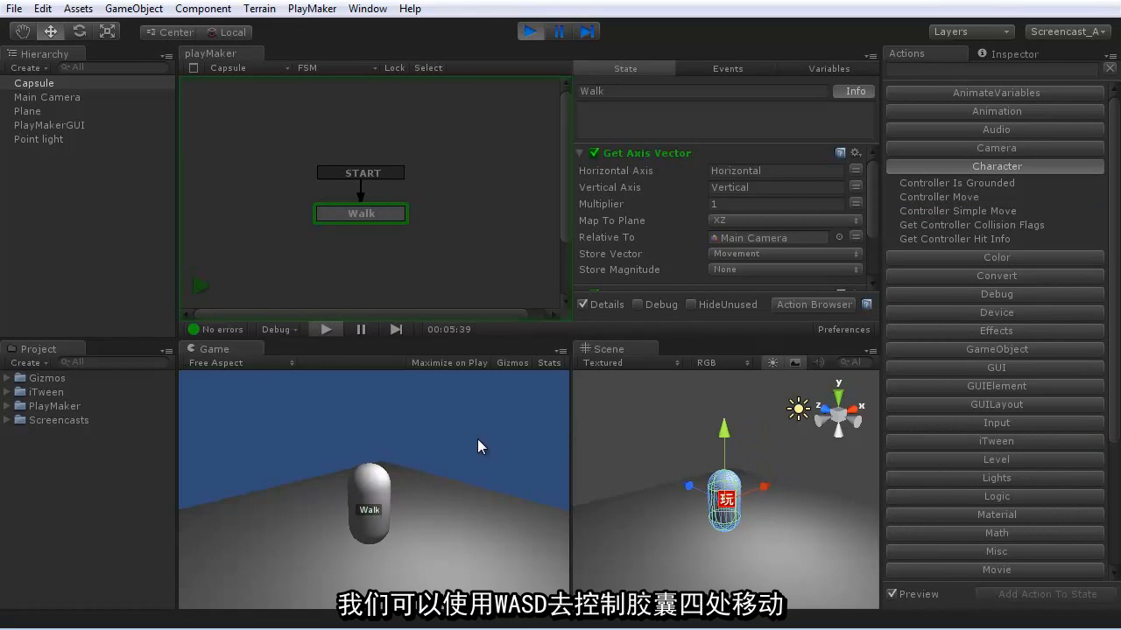
pyautogui.press('w')
pyautogui.press('d')
pyautogui.press('s')
pyautogui.press('a')
pyautogui.hotkey('ctrl', 'p')
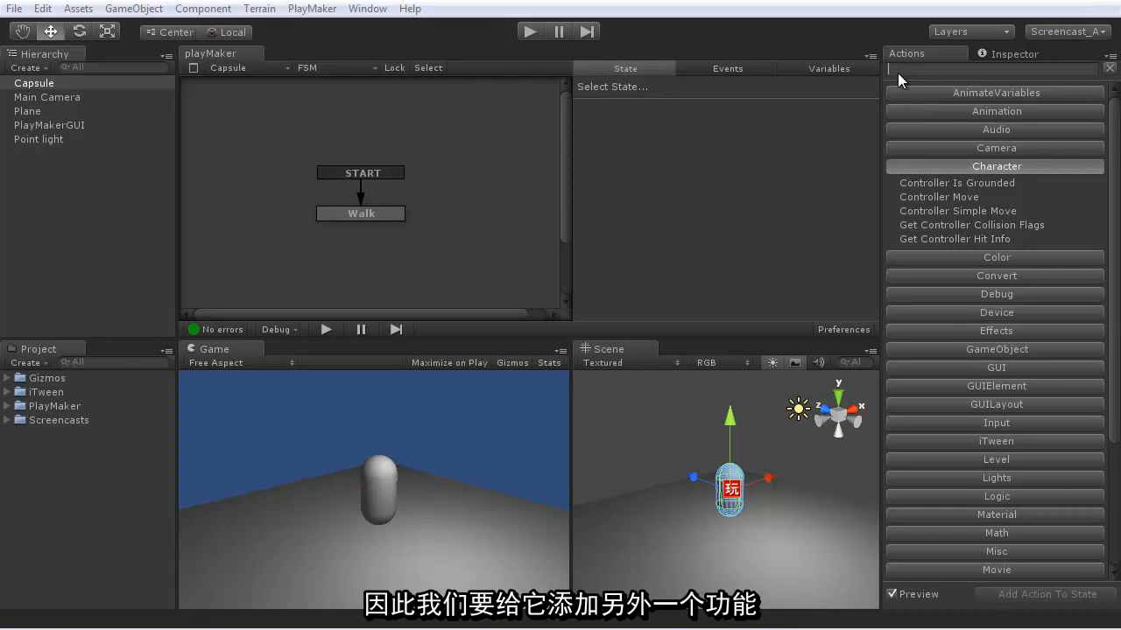
# Find the Smooth Look At Direction action by searching "look" and add it to Walk with Movement as Target Direction.
pyautogui.write('look')
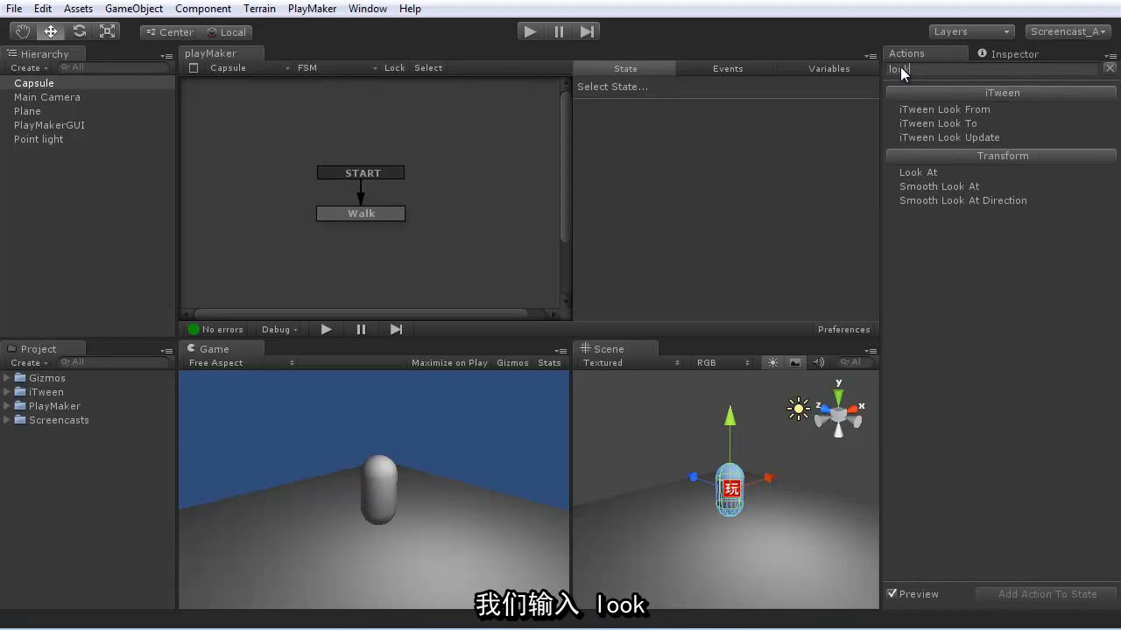
pyautogui.click(958, 200)
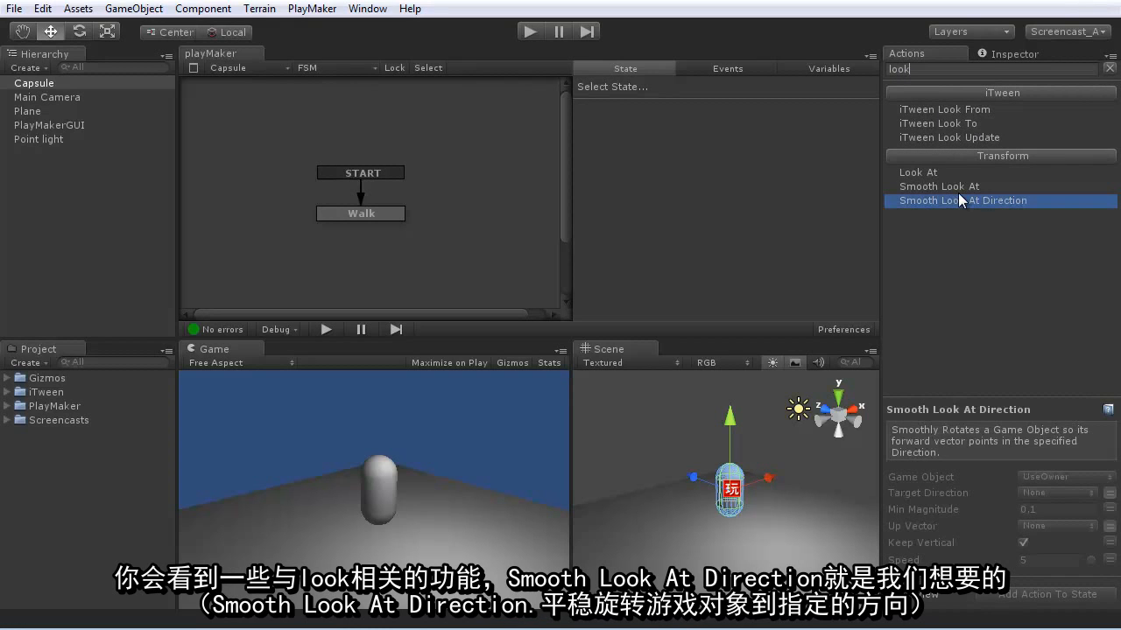
pyautogui.click(359, 215)
pyautogui.click(1049, 599)
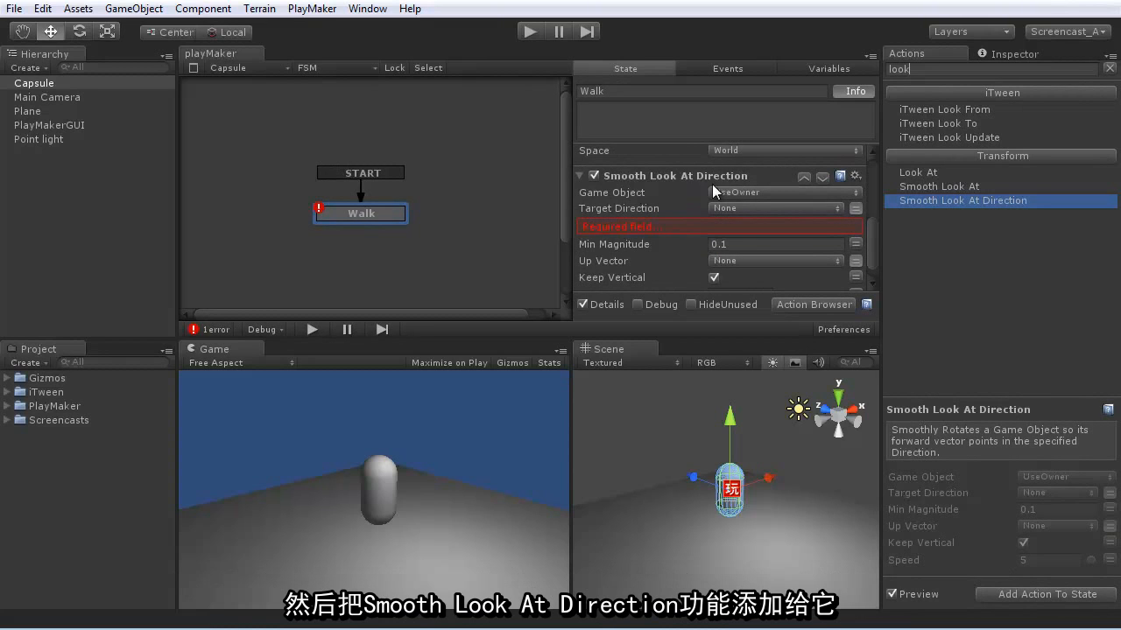
pyautogui.click(735, 209)
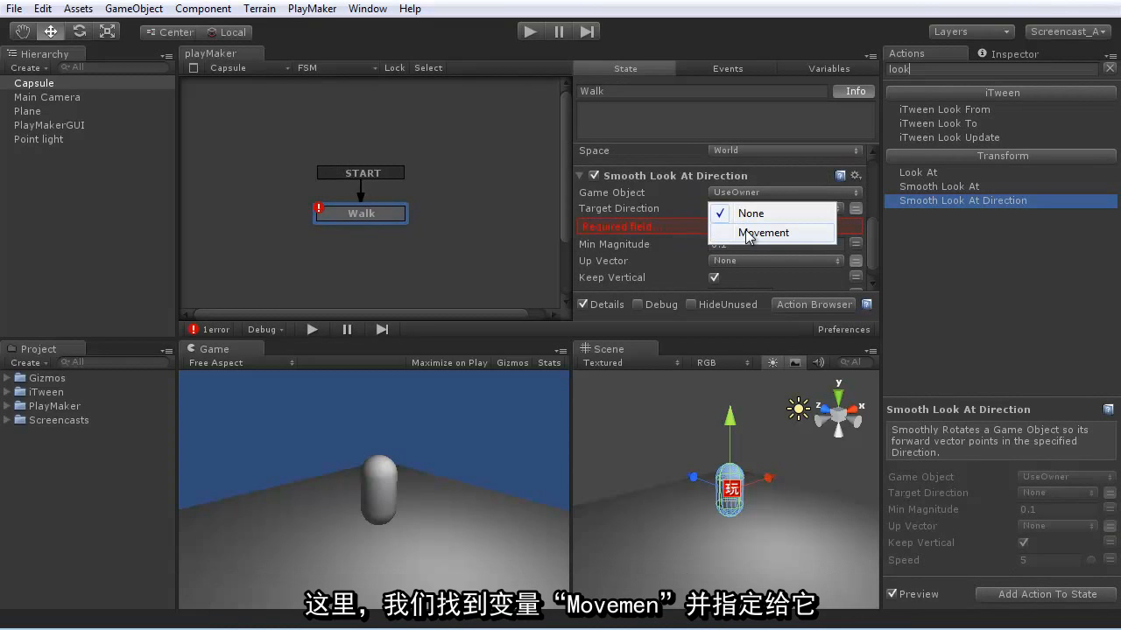
pyautogui.click(748, 233)
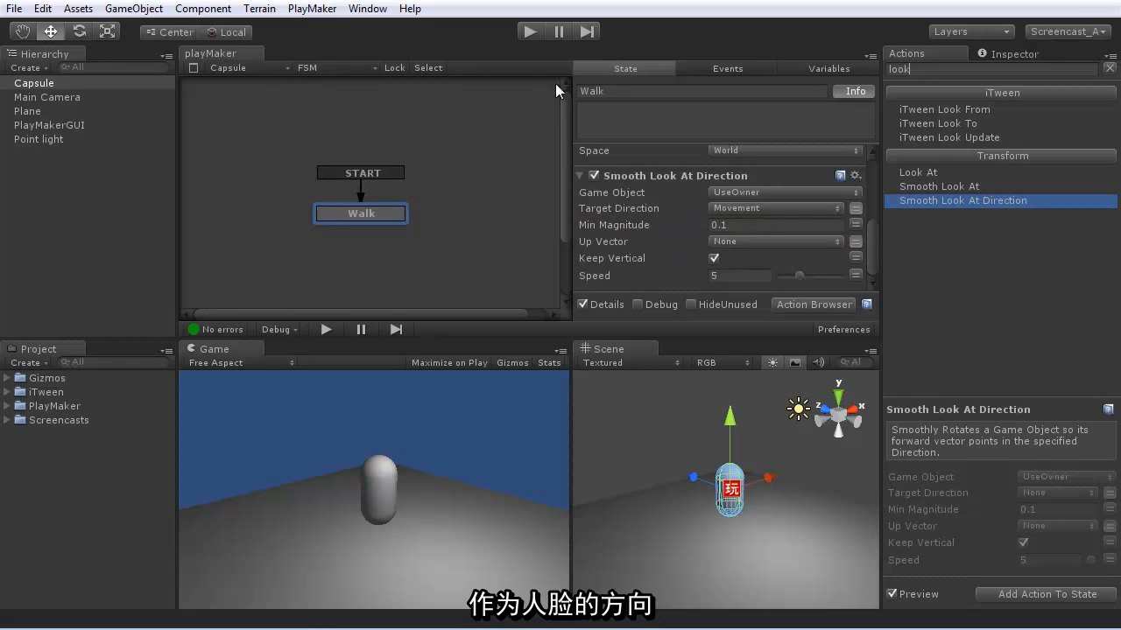
# Play the scene, steer the capsule in every direction to check its smooth turning, and stop playback.
pyautogui.click(530, 32)
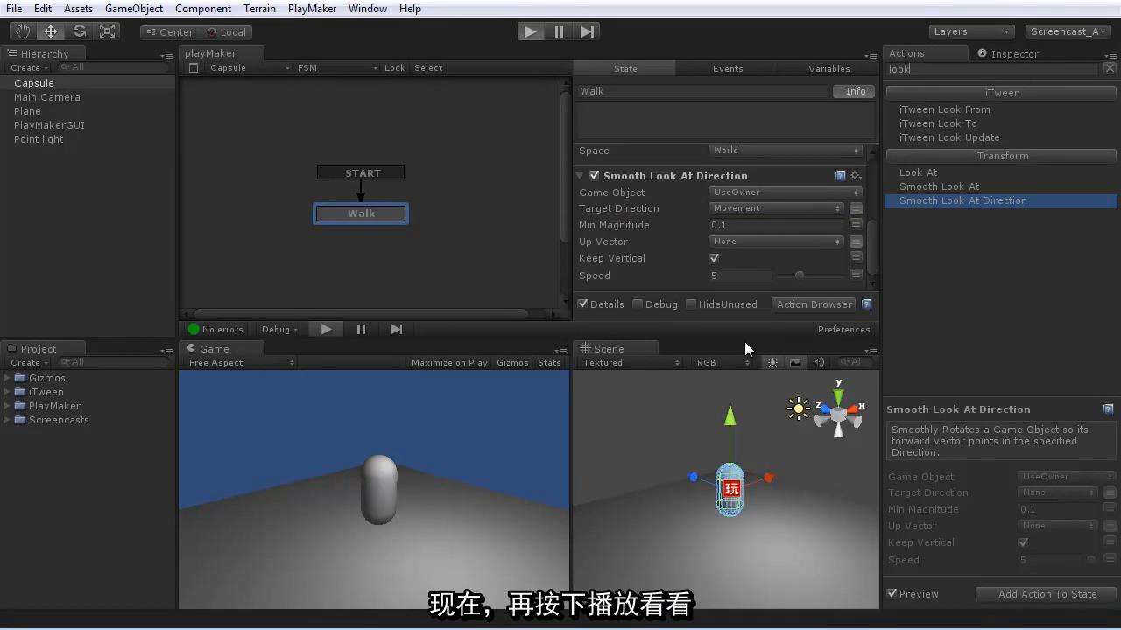
pyautogui.press('Down')
pyautogui.press('Right')
pyautogui.press('Up')
pyautogui.press('Down')
pyautogui.press('Left')
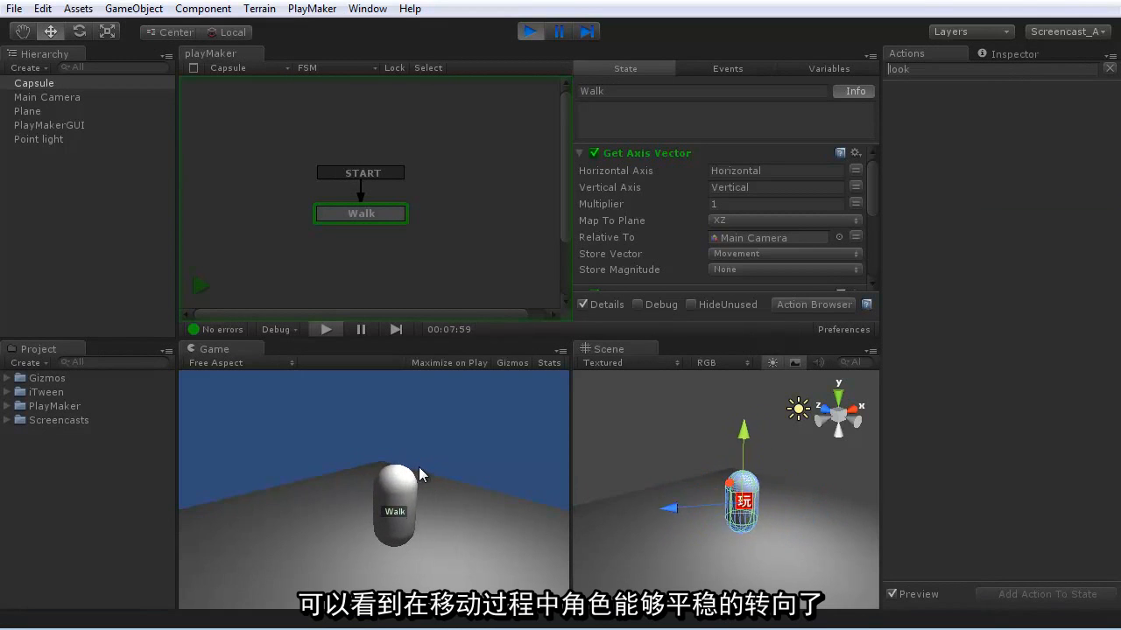
pyautogui.press('Down')
pyautogui.press('Right')
pyautogui.press('Up')
pyautogui.press('Left')
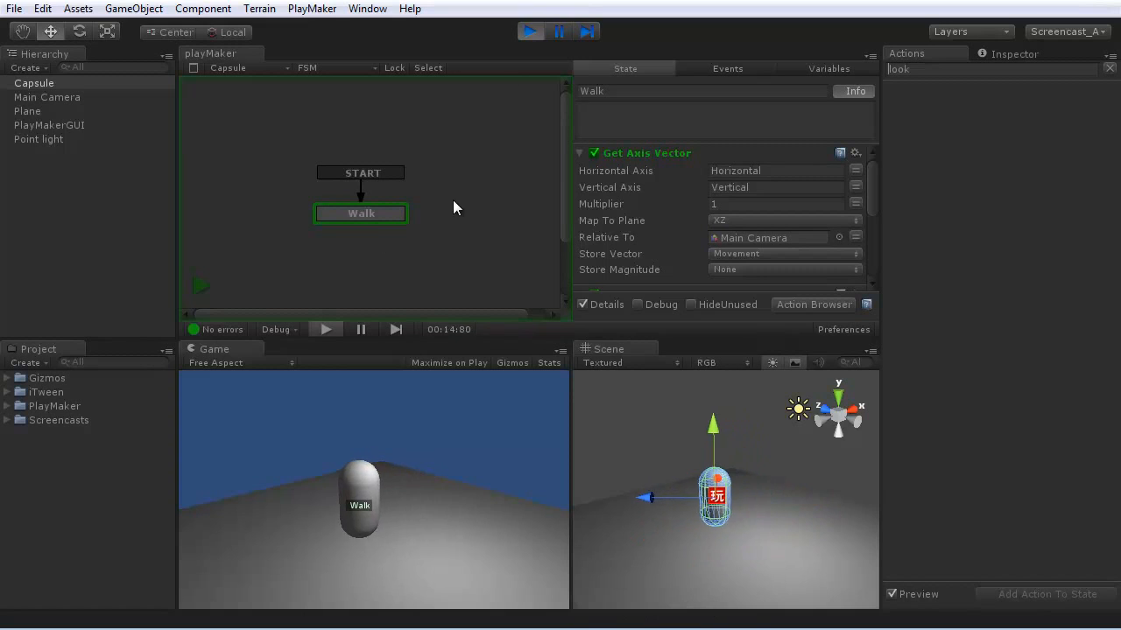
pyautogui.click(528, 31)
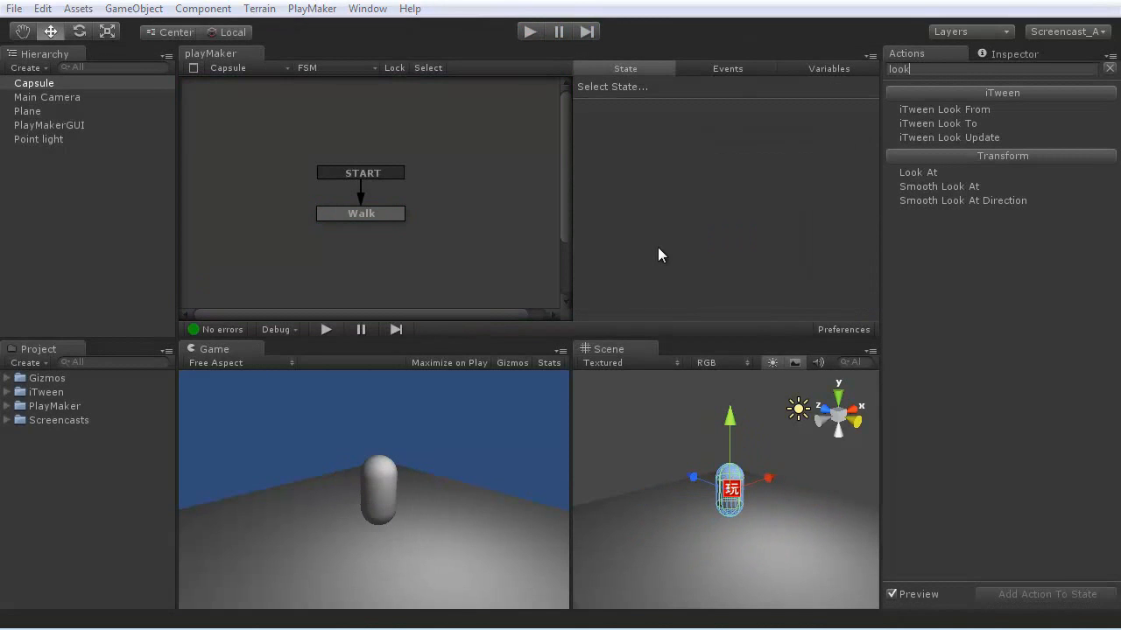
# Add a new FSM to the Main Camera and name its first state LookAt.
pyautogui.click(63, 102)
pyautogui.rightClick(330, 183)
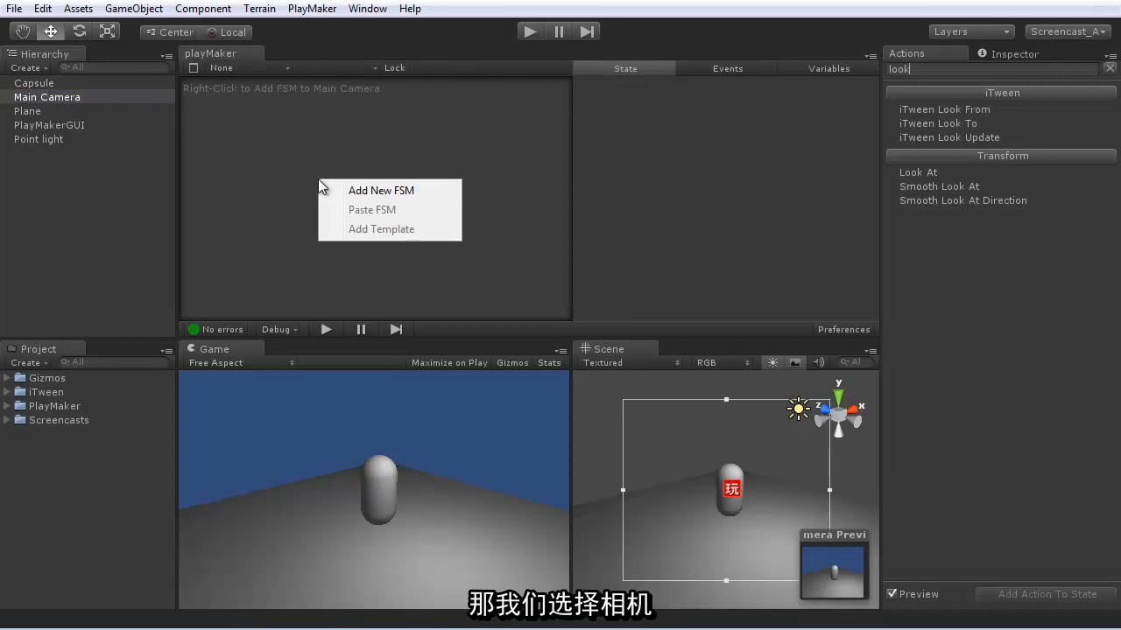
pyautogui.click(345, 189)
pyautogui.click(393, 260)
pyautogui.write('Looka')
pyautogui.press('BackSpace')
pyautogui.write('At')
pyautogui.press('Return')
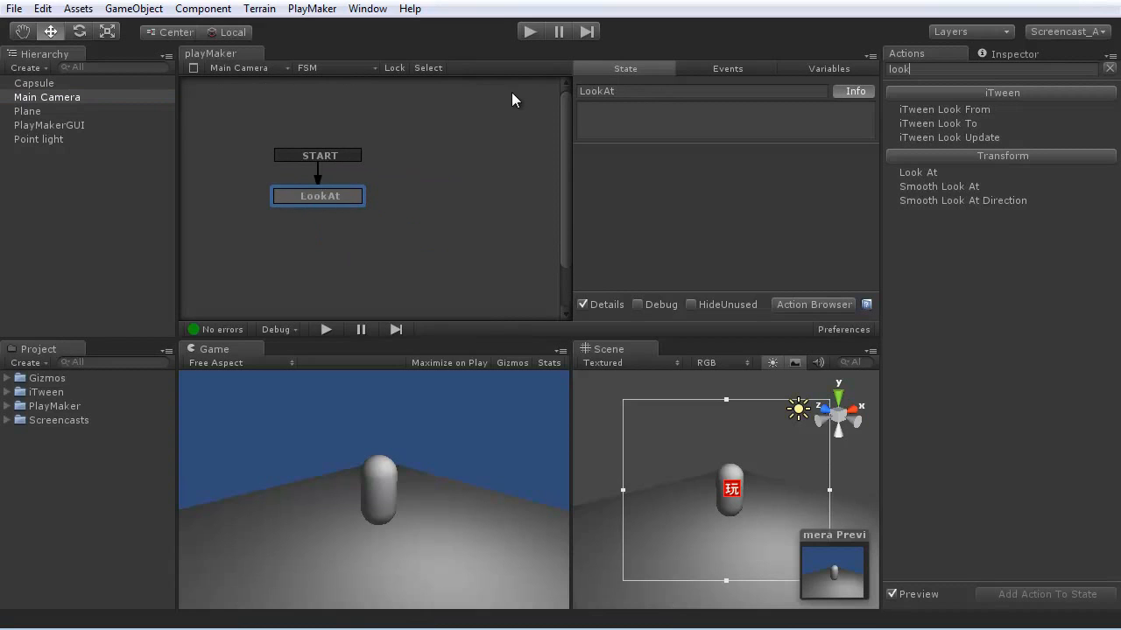
# Add the Smooth Look At action to LookAt with the Capsule as its Target Object.
pyautogui.click(934, 185)
pyautogui.click(1042, 593)
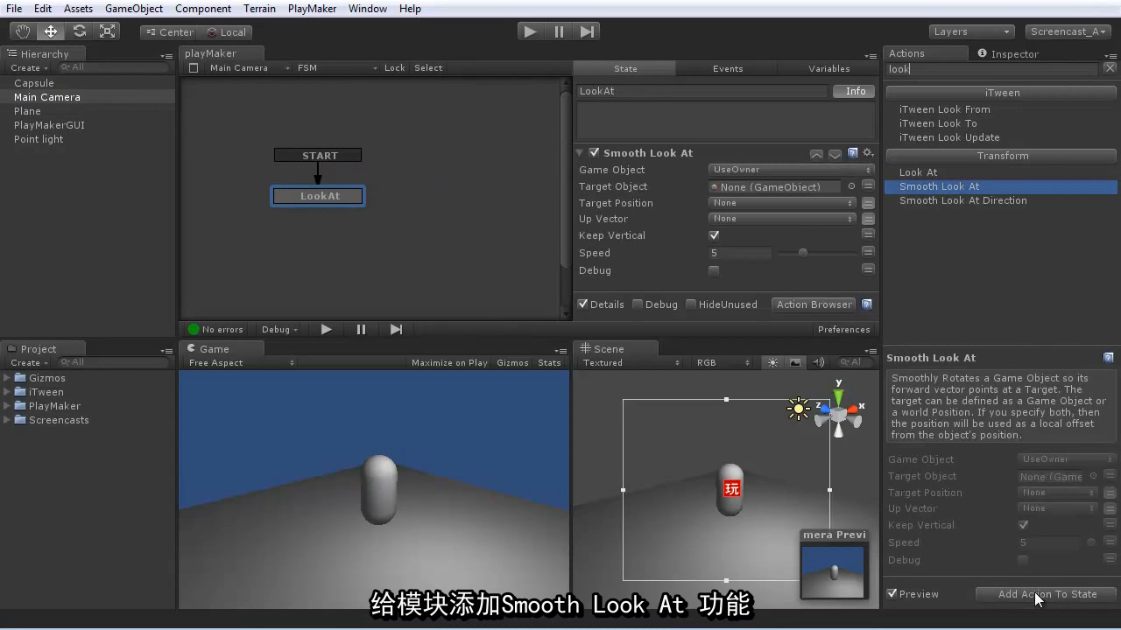
pyautogui.moveTo(33, 84); pyautogui.dragTo(770, 186)
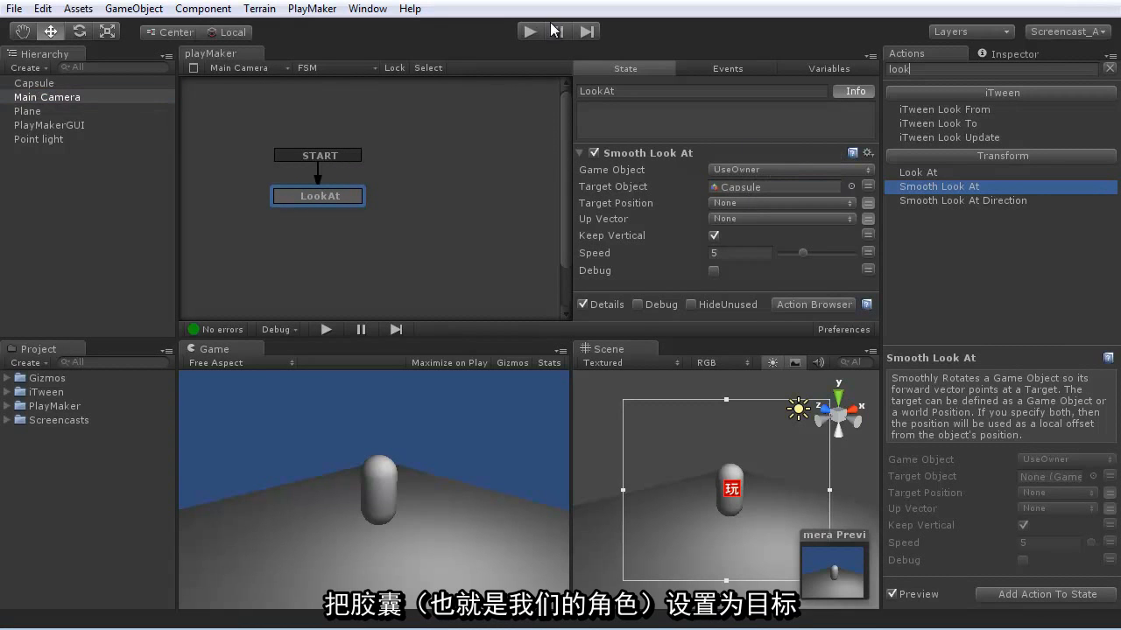
# Turn off Keep Vertical for Smooth Look At, play the scene to check the camera tracking, and stop playback.
pyautogui.click(710, 234)
pyautogui.click(531, 34)
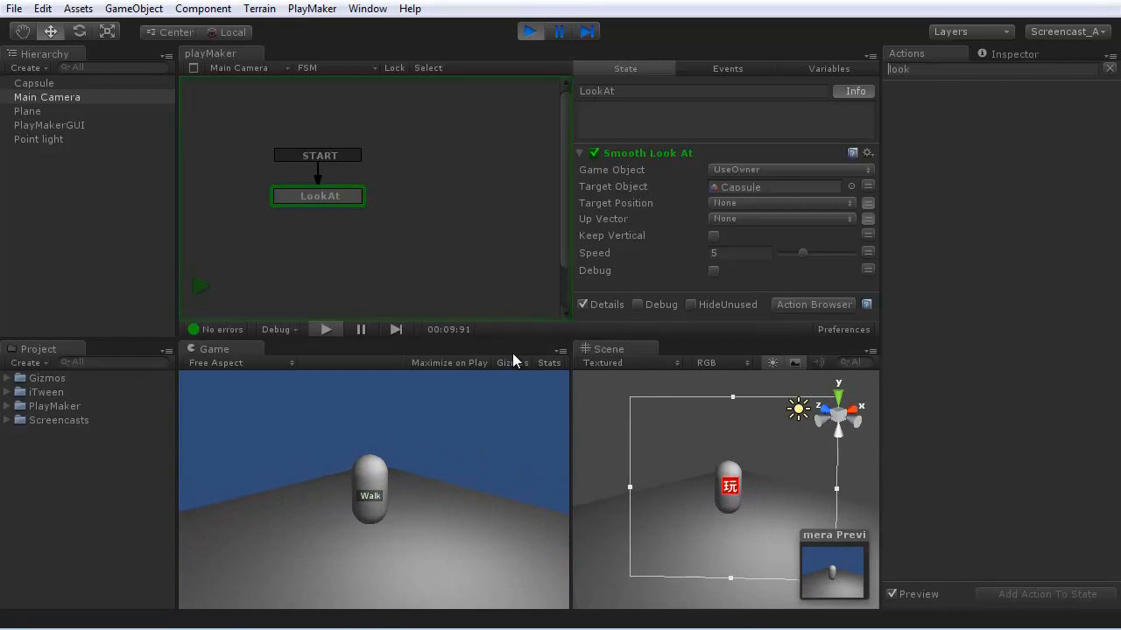
pyautogui.click(529, 31)
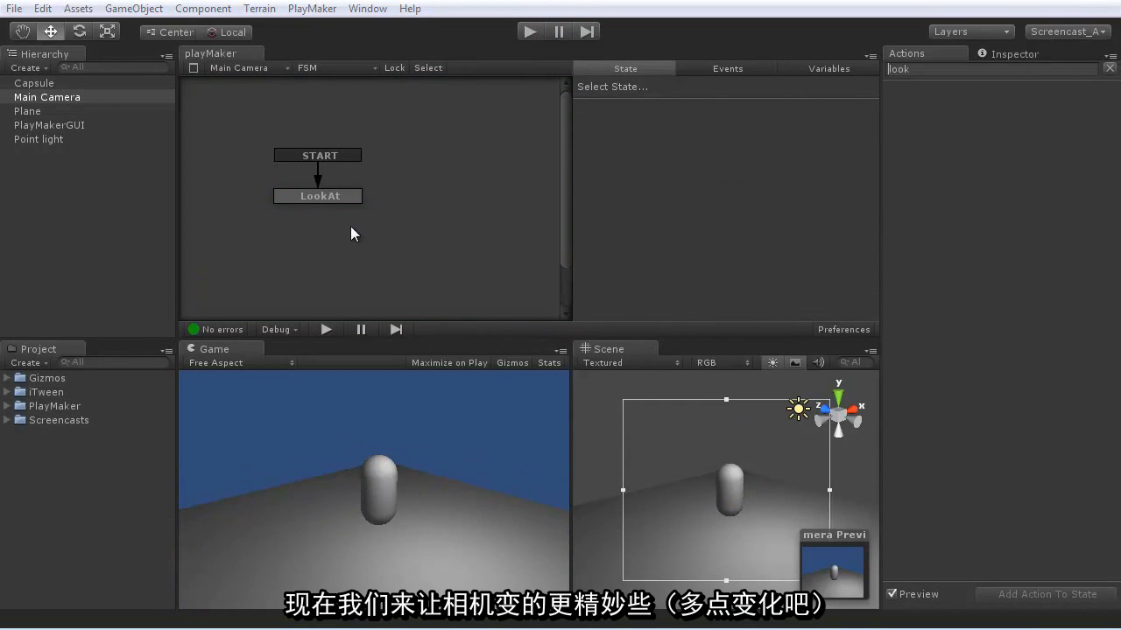
# Add a new state beside LookAt in the Main Camera's FSM and name it FadeIn.
pyautogui.click(318, 199)
pyautogui.moveTo(319, 199); pyautogui.dragTo(300, 201, button='middle')
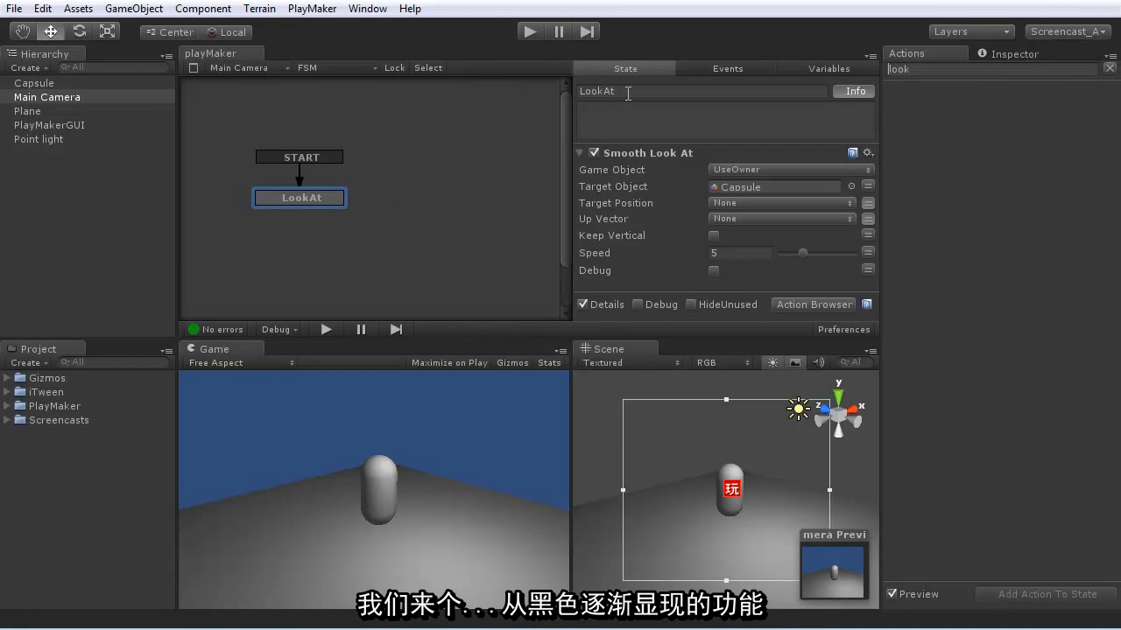
pyautogui.rightClick(424, 168)
pyautogui.click(423, 170)
pyautogui.write('F')
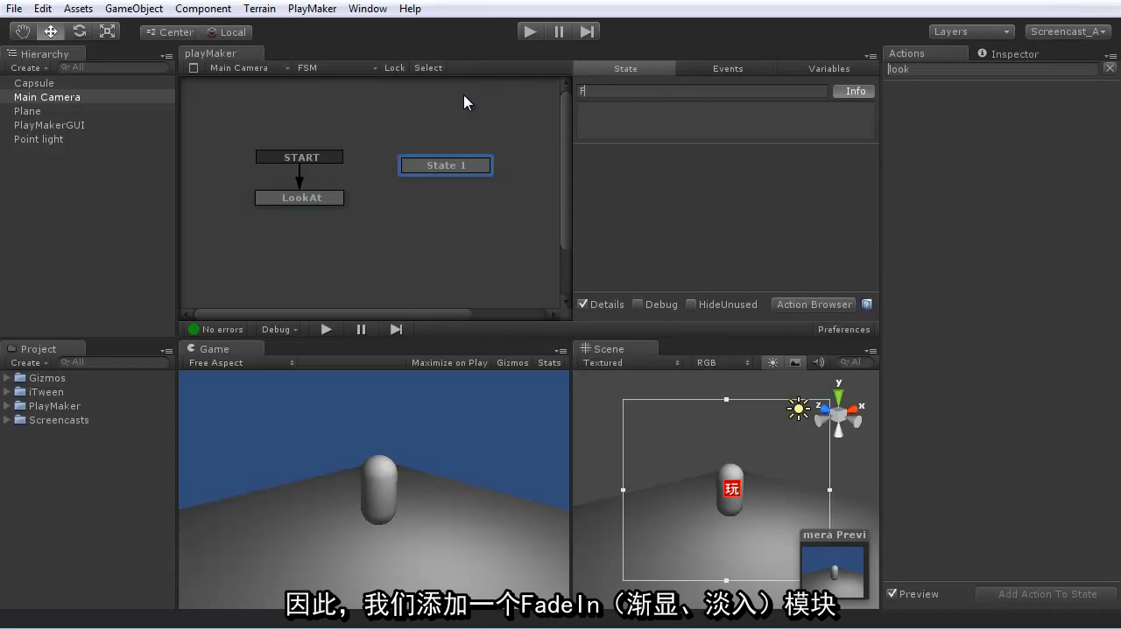
pyautogui.write('adeIn')
# Find the Camera Fade In action by searching "fade", add it to FadeIn, and set its Time to 3.
pyautogui.doubleClick(913, 69)
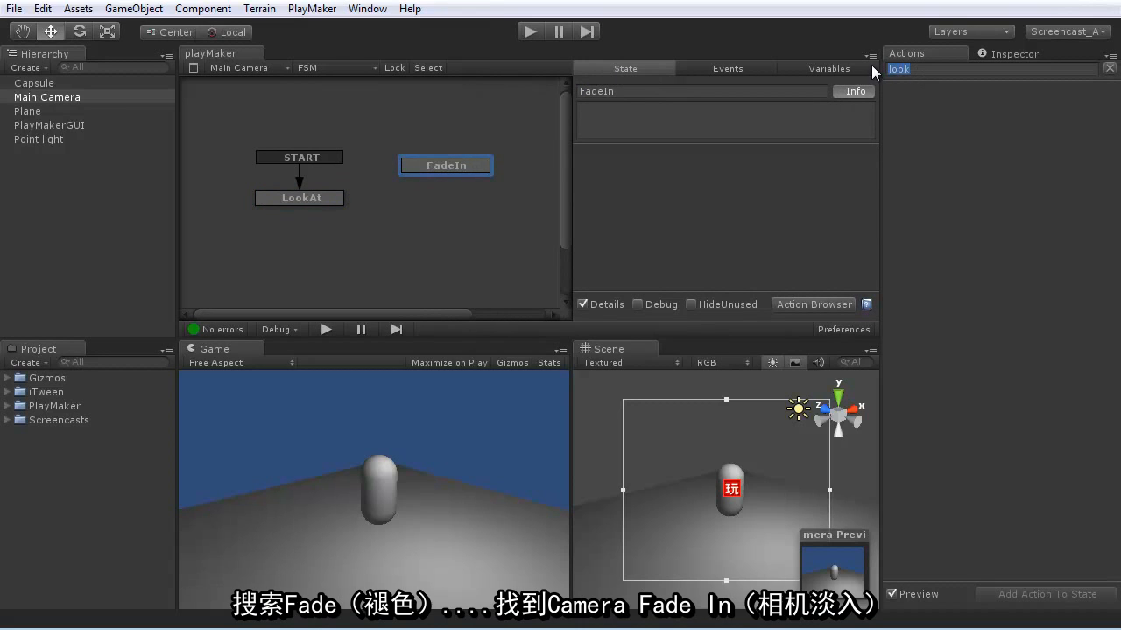
pyautogui.write('fade')
pyautogui.click(950, 109)
pyautogui.click(1047, 595)
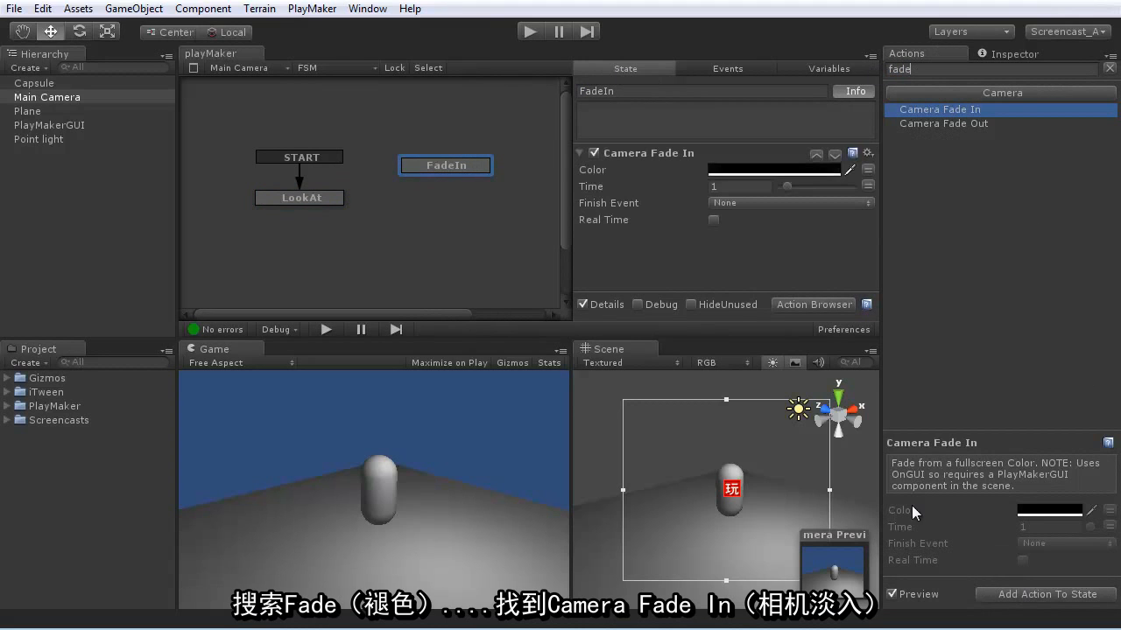
pyautogui.moveTo(735, 188); pyautogui.dragTo(658, 189)
pyautogui.write('3')
pyautogui.press('Return')
# Make FadeIn the start state and connect it to LookAt with a FINISHED transition.
pyautogui.rightClick(426, 168)
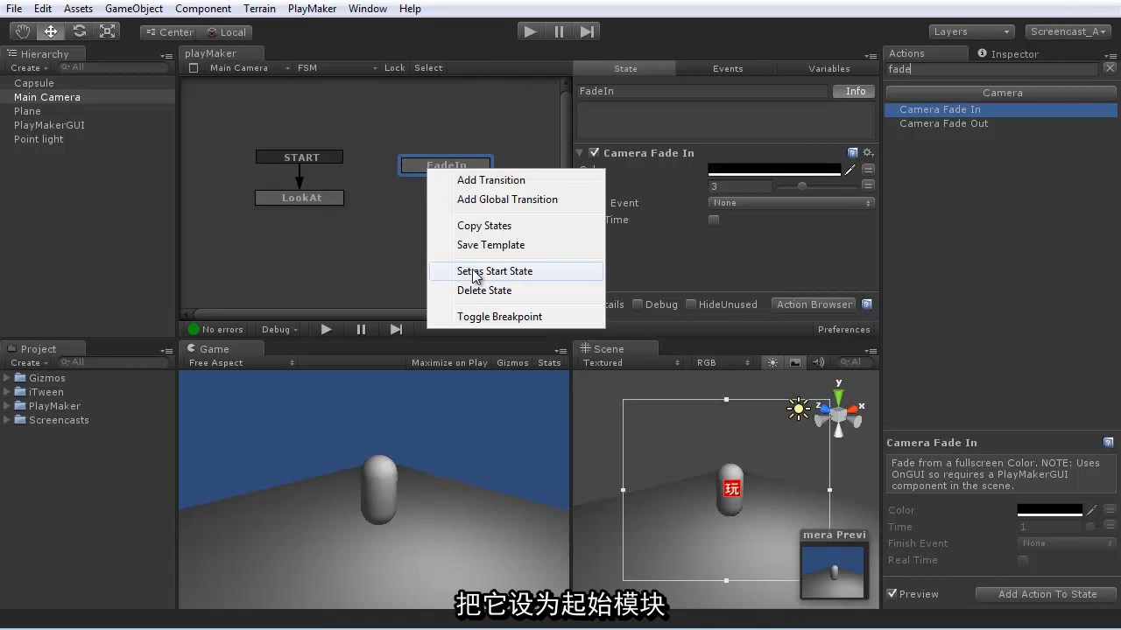
pyautogui.click(477, 268)
pyautogui.rightClick(435, 171)
pyautogui.click(468, 173)
pyautogui.rightClick(420, 181)
pyautogui.click(501, 317)
pyautogui.moveTo(405, 178); pyautogui.dragTo(317, 198)
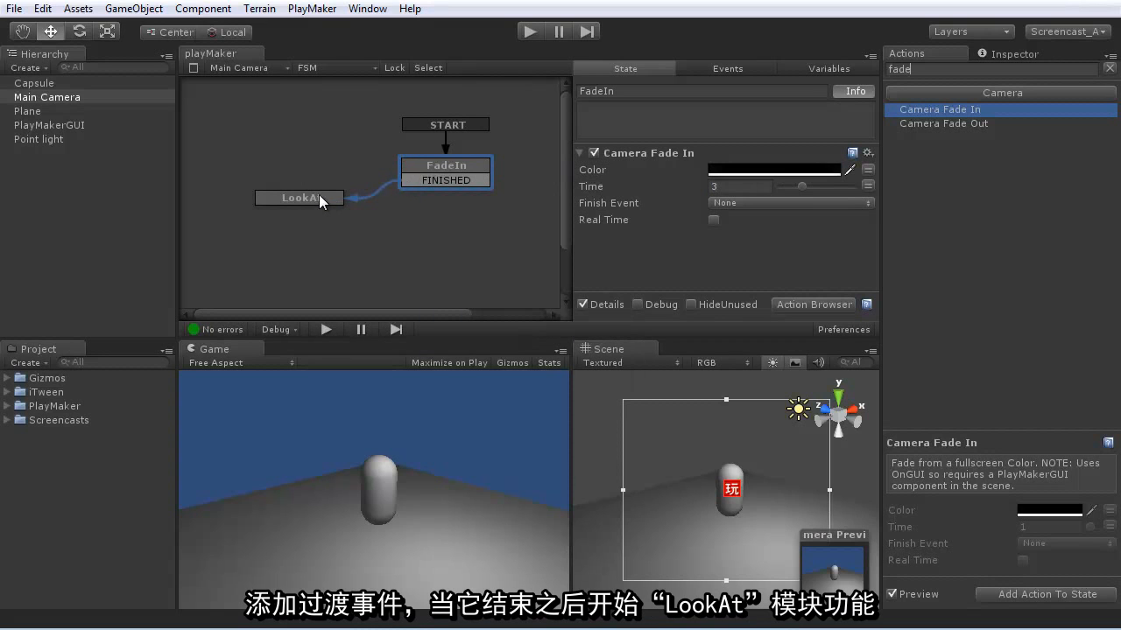
# Play the scene, check the fade-in and the camera tracking in the LookAt state, and stop playback.
pyautogui.click(528, 32)
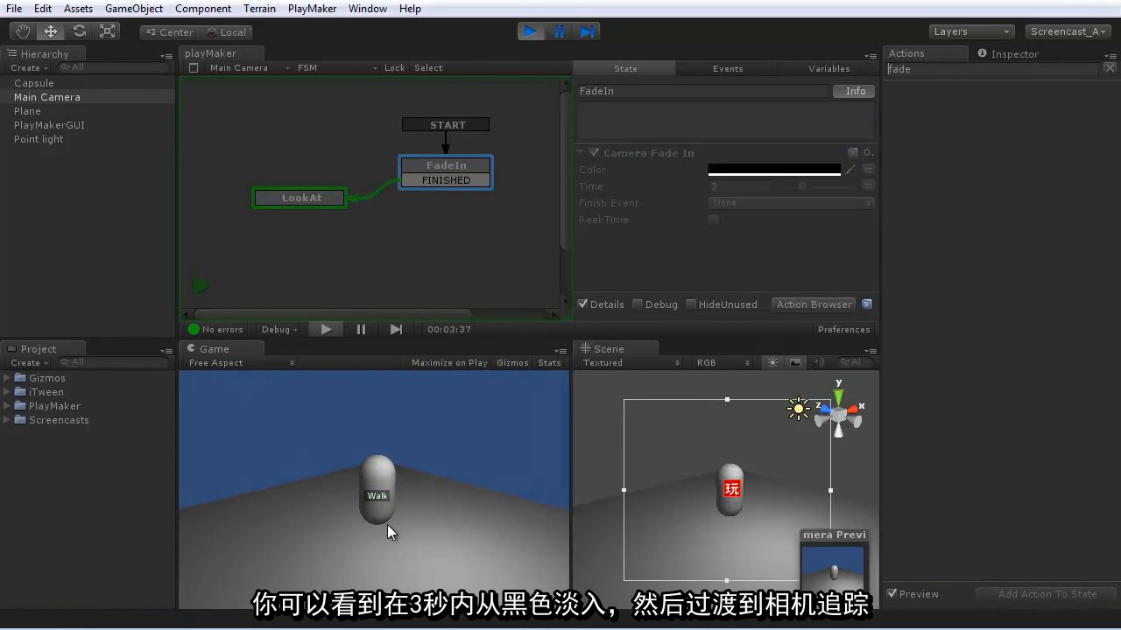
pyautogui.click(313, 199)
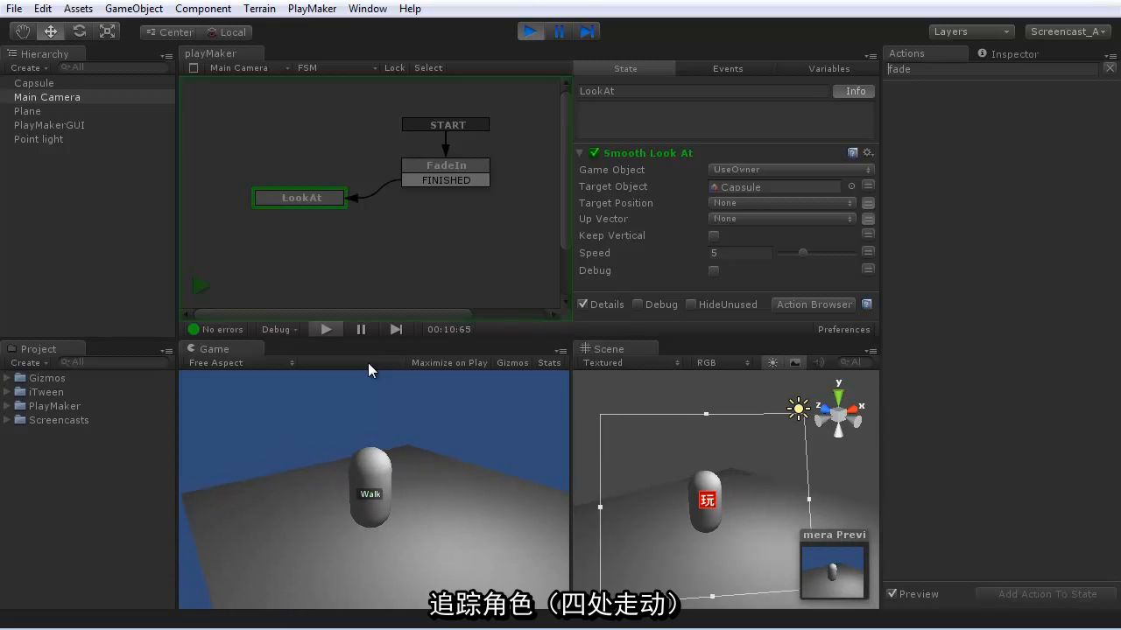
pyautogui.click(529, 31)
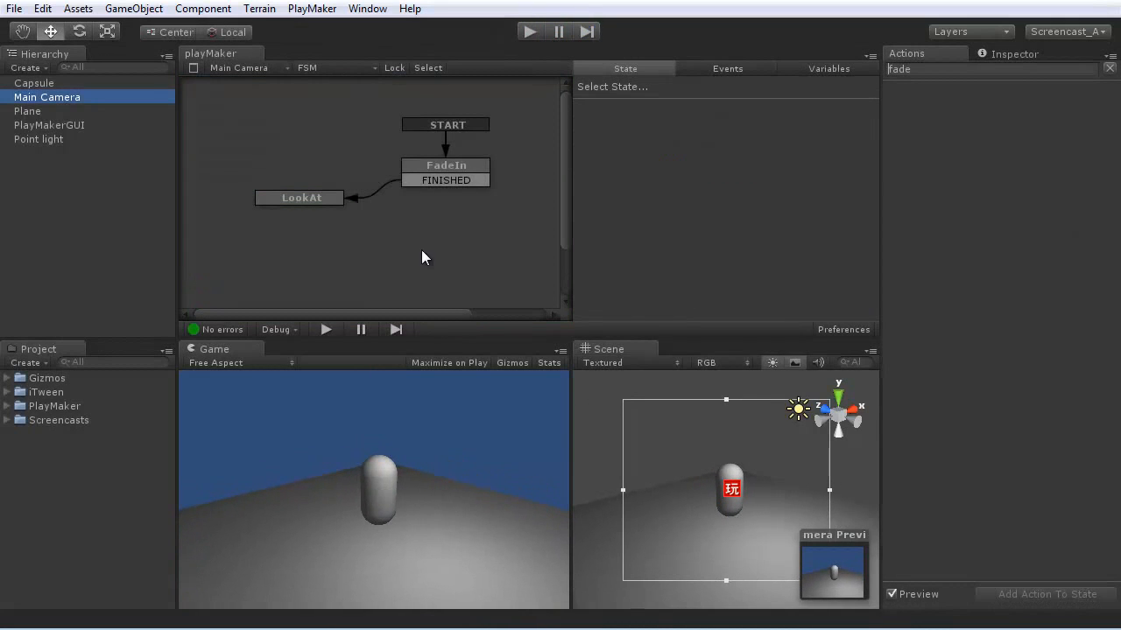
# Copy the Walk state in the Capsule's FSM and paste it beside the original, keeping Walk as the start state.
pyautogui.click(39, 83)
pyautogui.moveTo(346, 211); pyautogui.dragTo(266, 189)
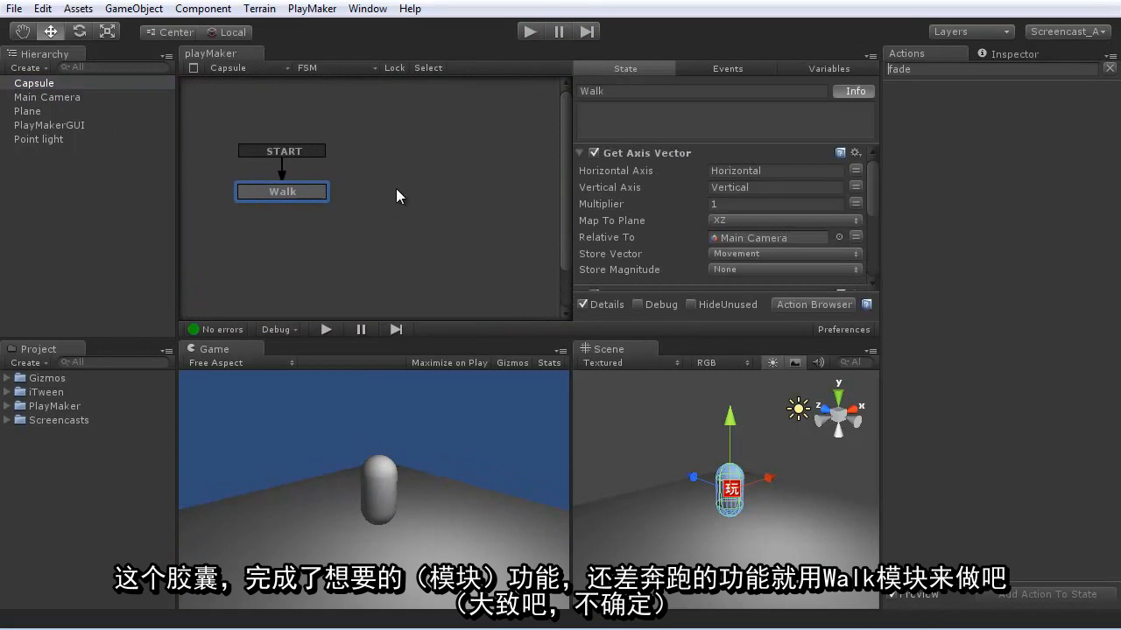
pyautogui.rightClick(302, 195)
pyautogui.click(359, 253)
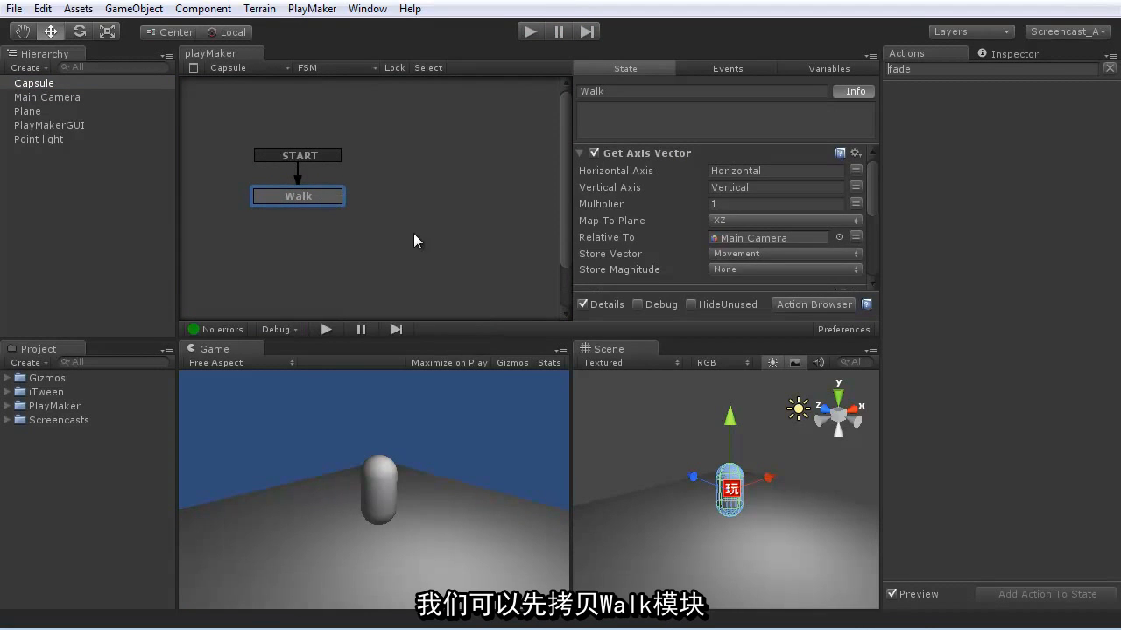
pyautogui.rightClick(425, 200)
pyautogui.click(487, 232)
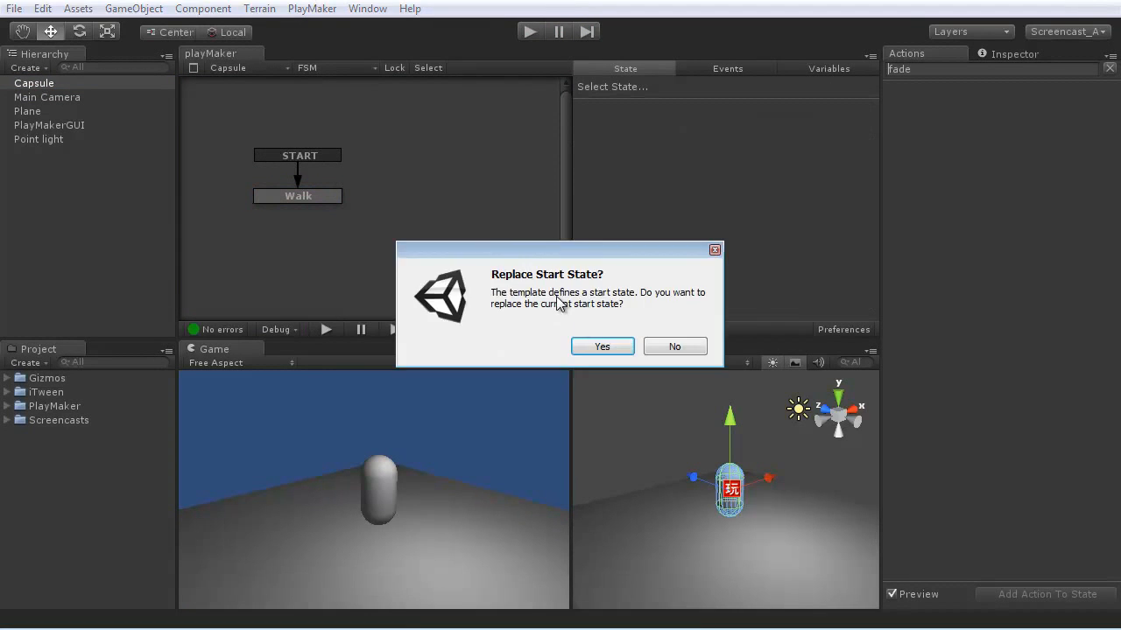
pyautogui.click(602, 346)
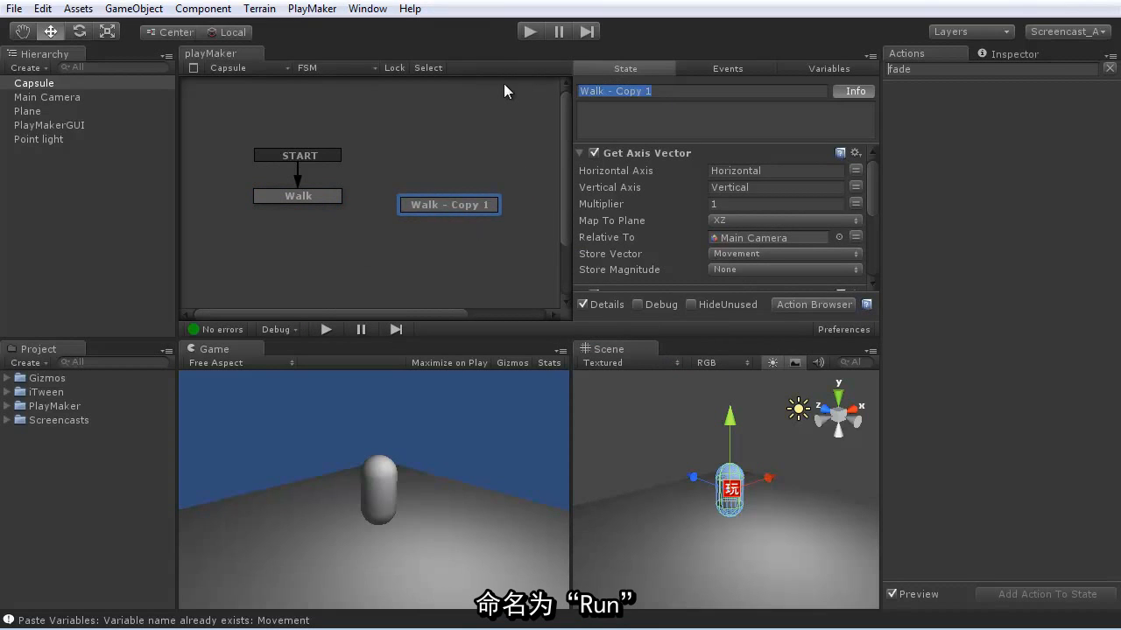
# Rename the copied state Run and set its Controller Simple Move speed to 4.
pyautogui.write('Run')
pyautogui.press('Return')
pyautogui.click(642, 93)
pyautogui.write('Run')
pyautogui.press('Return')
pyautogui.moveTo(871, 201); pyautogui.dragTo(872, 241)
pyautogui.moveTo(730, 189); pyautogui.dragTo(670, 188)
pyautogui.write('4')
pyautogui.moveTo(433, 204); pyautogui.dragTo(429, 210)
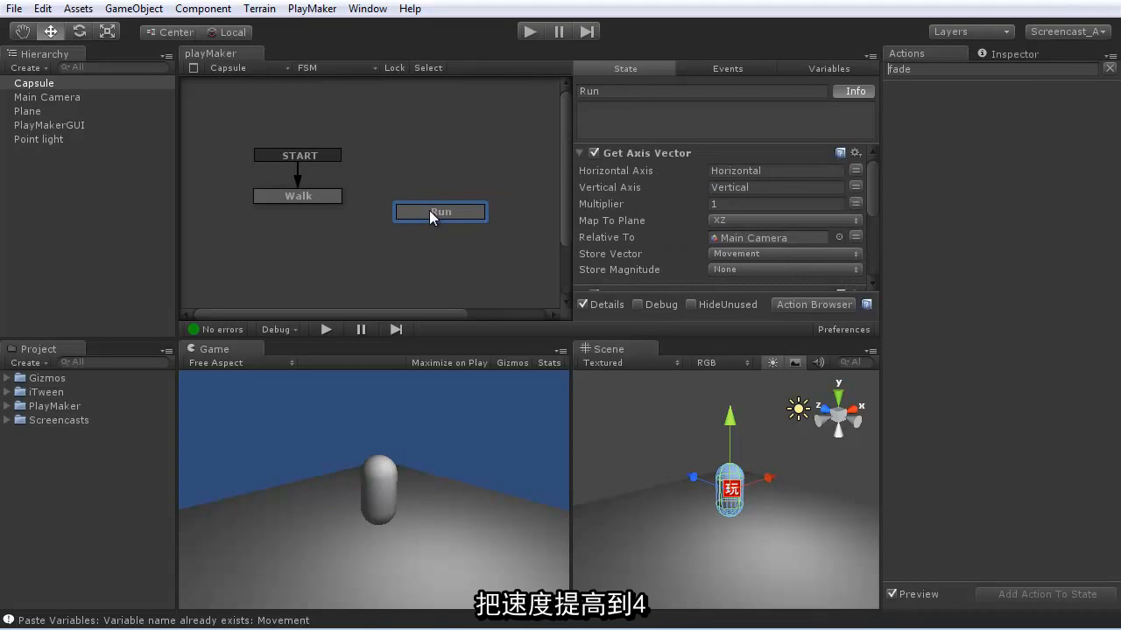
# Set Run as the start state and play the scene, moving the capsule in every direction to test its speed.
pyautogui.rightClick(429, 210)
pyautogui.click(463, 310)
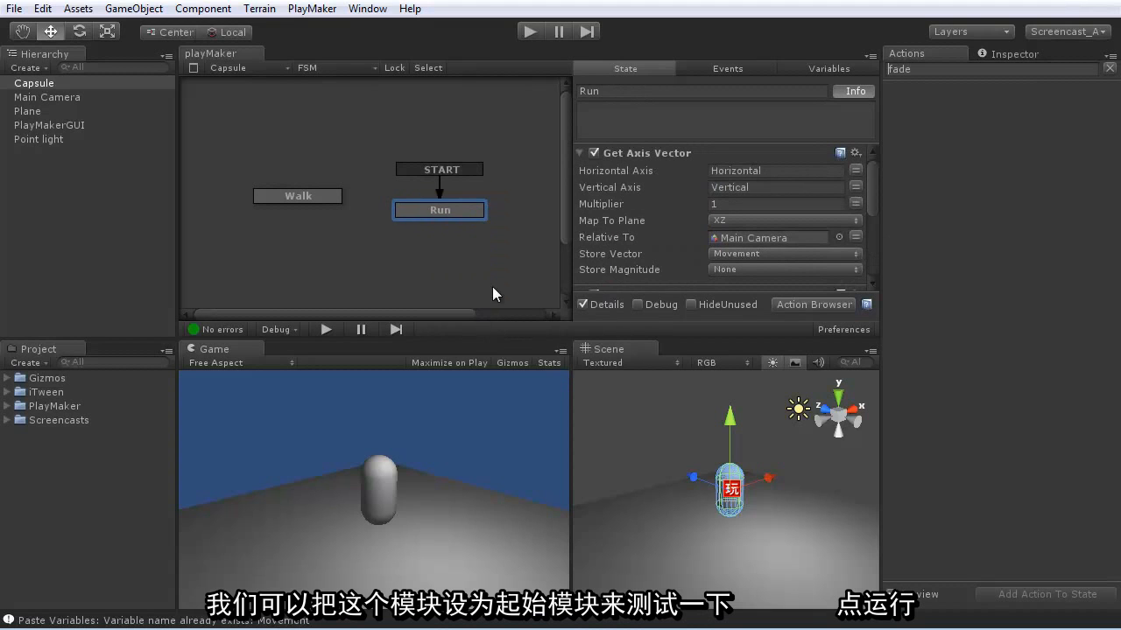
pyautogui.click(530, 34)
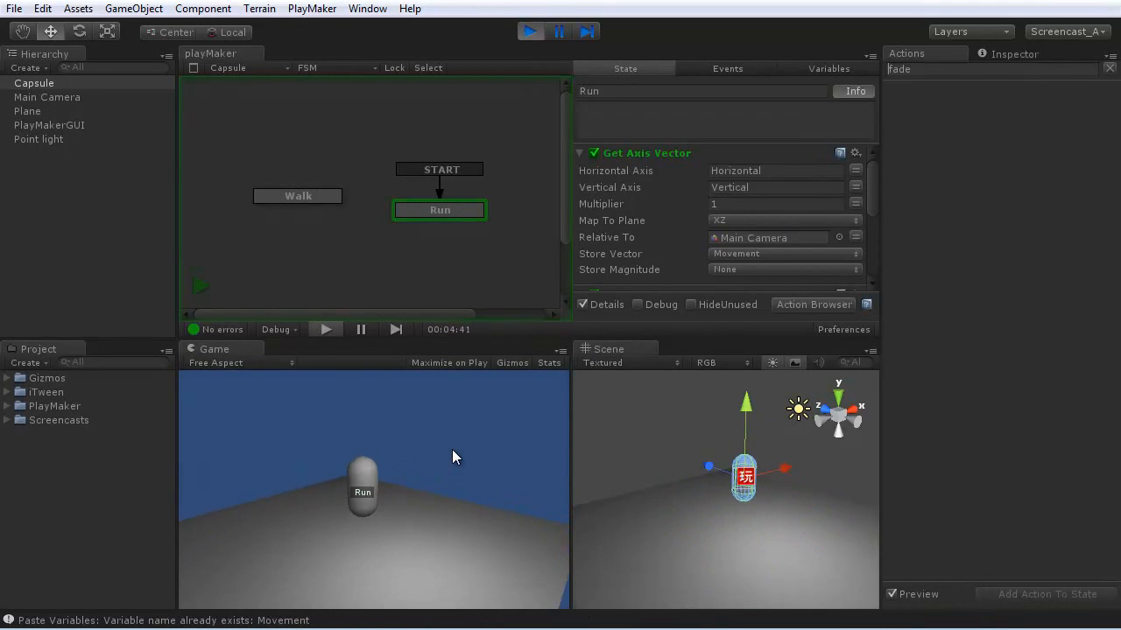
pyautogui.press('Left')
pyautogui.press('Down')
pyautogui.press('Right')
pyautogui.press('Up')
pyautogui.press('Left')
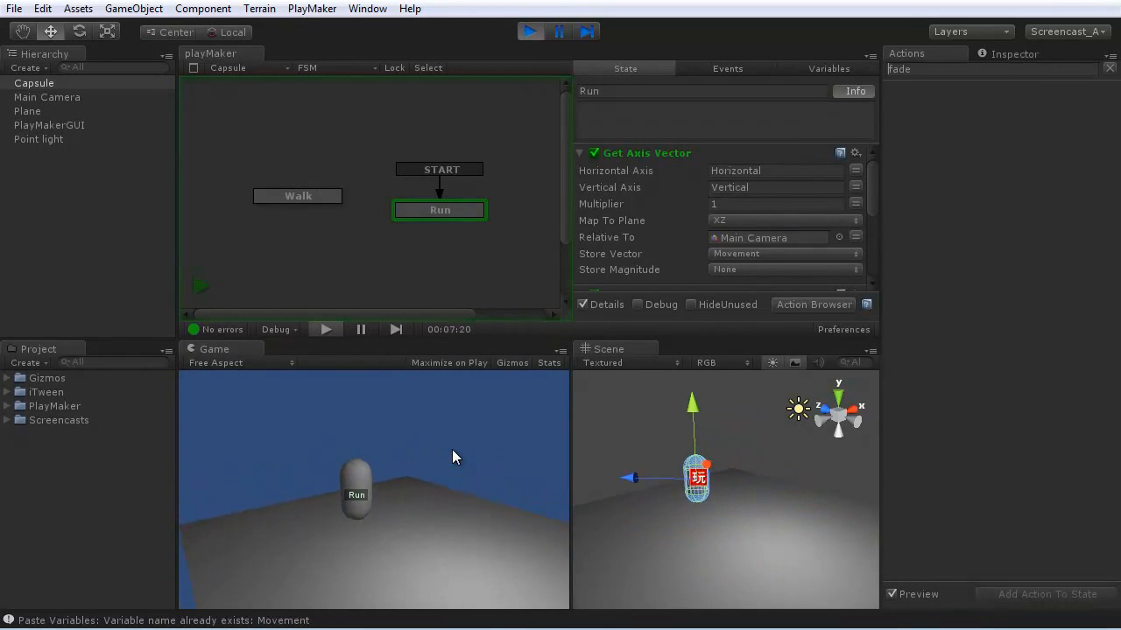
pyautogui.press('Down')
pyautogui.press('Right')
# Make Walk the start state and add an empty transition to it.
pyautogui.click(322, 195)
pyautogui.rightClick(323, 194)
pyautogui.click(376, 292)
pyautogui.rightClick(325, 203)
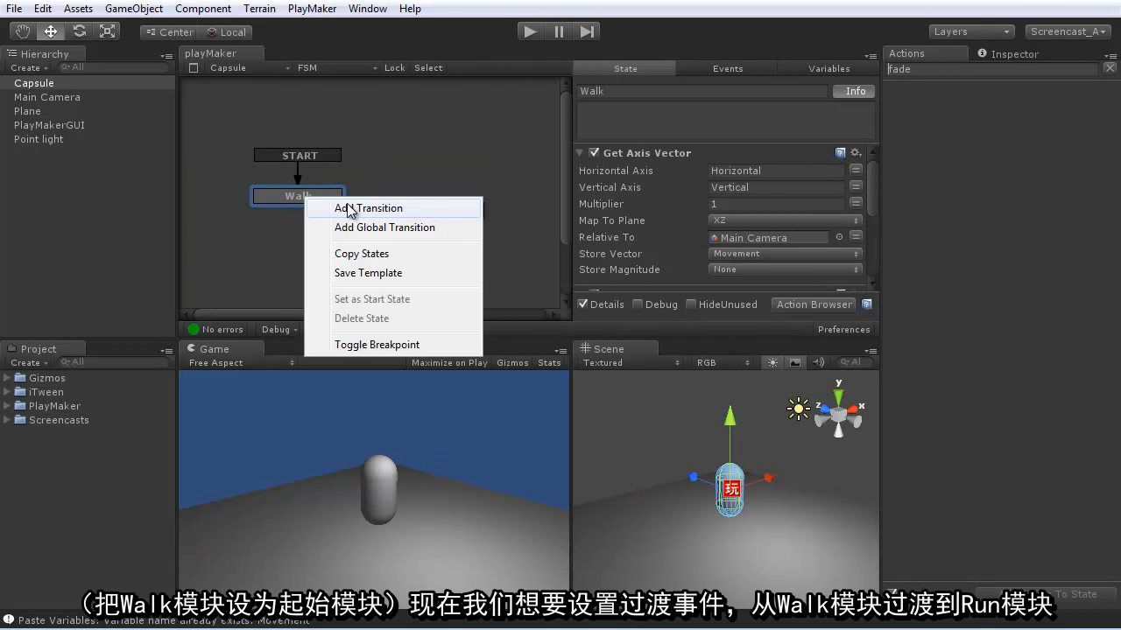
pyautogui.click(349, 208)
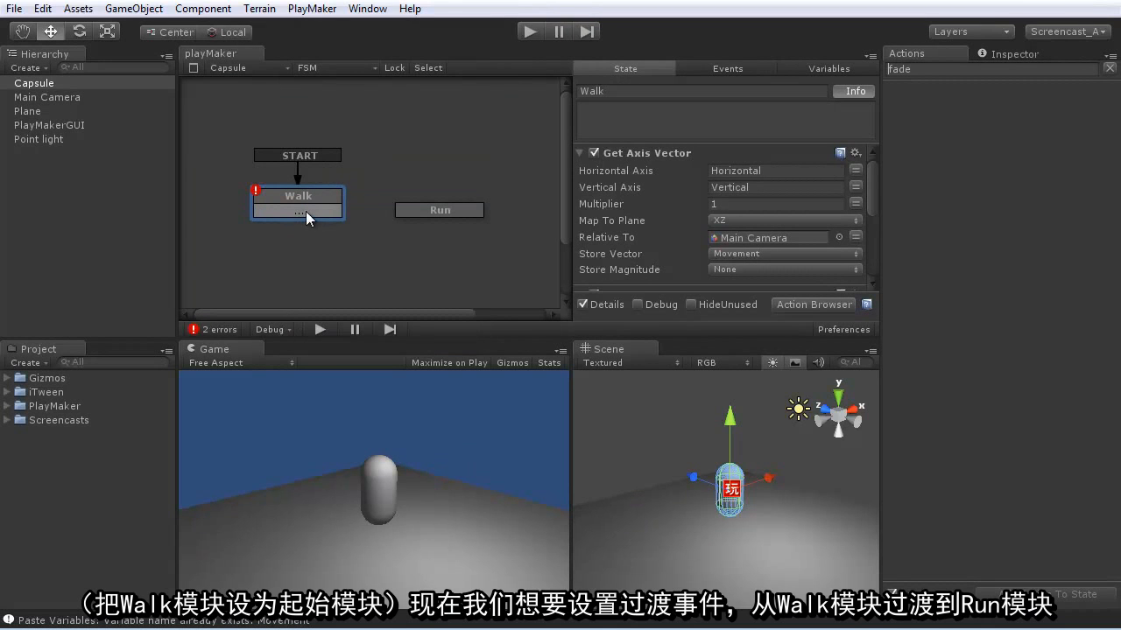
# Create two custom events named Run Button Down and Run Button Up.
pyautogui.click(723, 70)
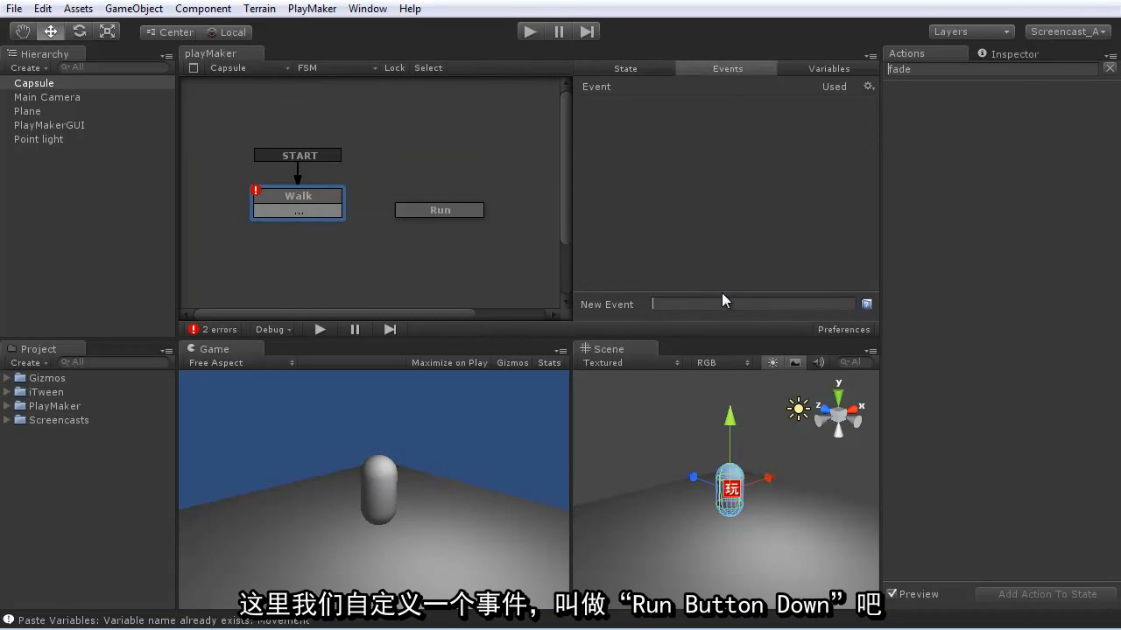
pyautogui.write('Run Button Down')
pyautogui.press('Return')
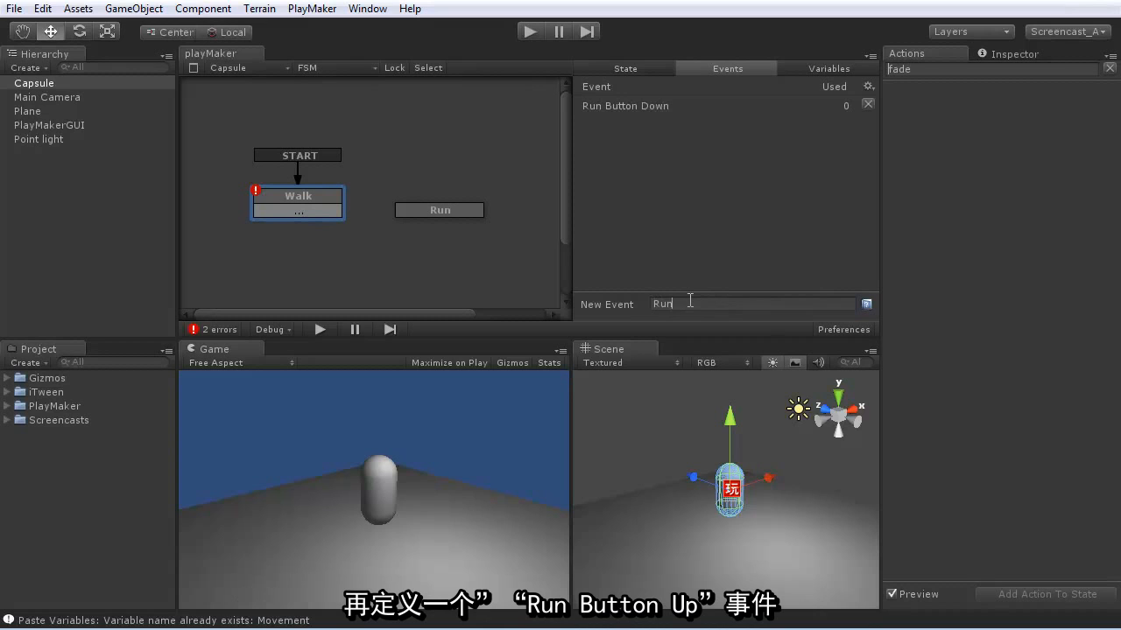
pyautogui.press('Return')
# Assign the Run Button Down event to Walk's transition and connect it to Run.
pyautogui.click(298, 211)
pyautogui.click(391, 509)
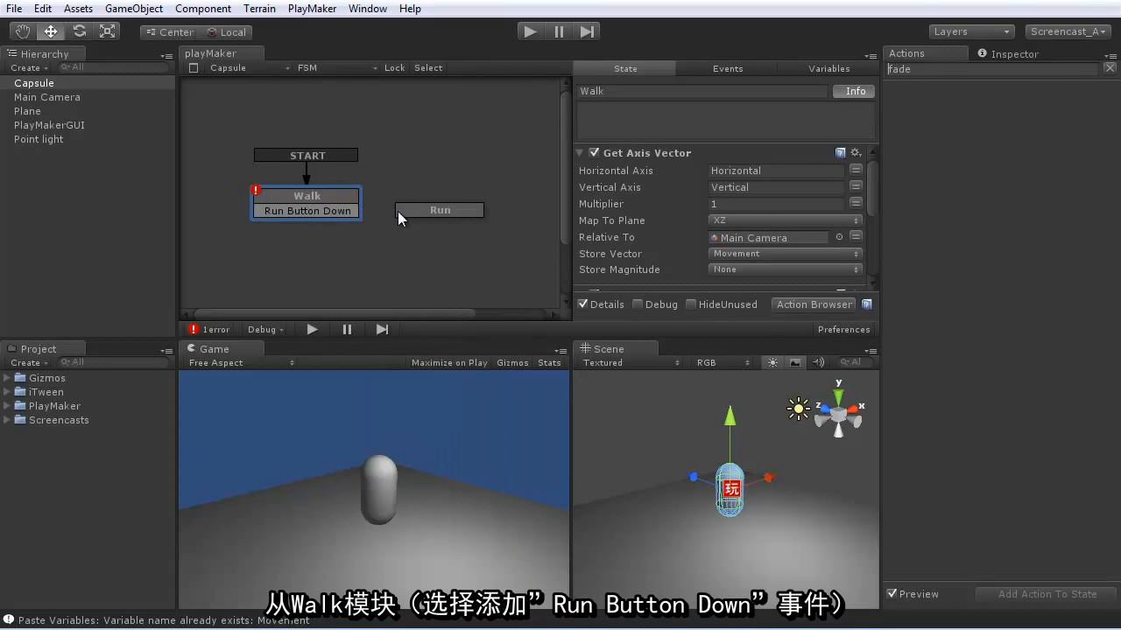
pyautogui.click(436, 211)
# Give Run a Run Button Up transition leading back to Walk, and place Run beneath Walk.
pyautogui.click(467, 229)
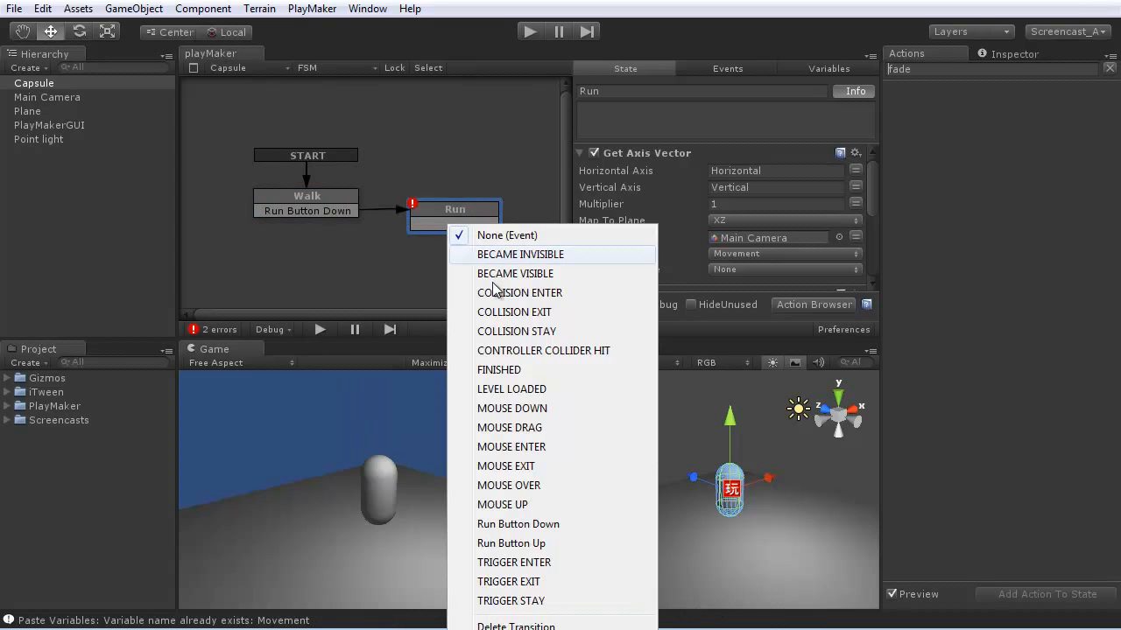
pyautogui.click(494, 611)
pyautogui.moveTo(423, 225); pyautogui.dragTo(301, 243)
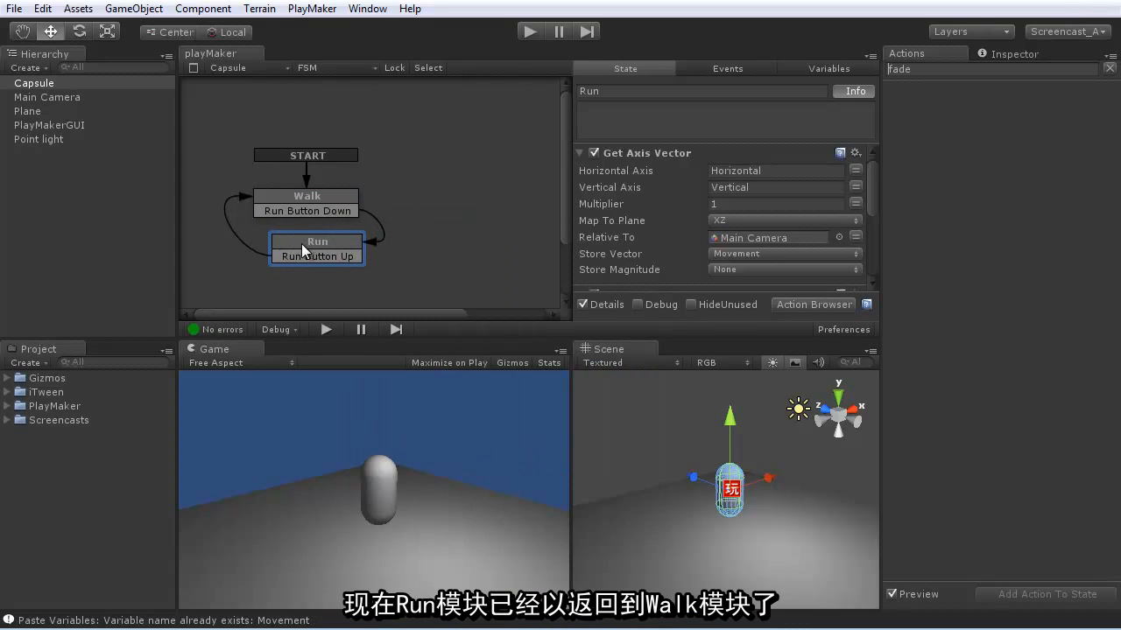
# Collapse the Get Axis Vector, Controller Simple Move and Smooth Look At Direction actions in the Walk state.
pyautogui.click(322, 205)
pyautogui.click(578, 153)
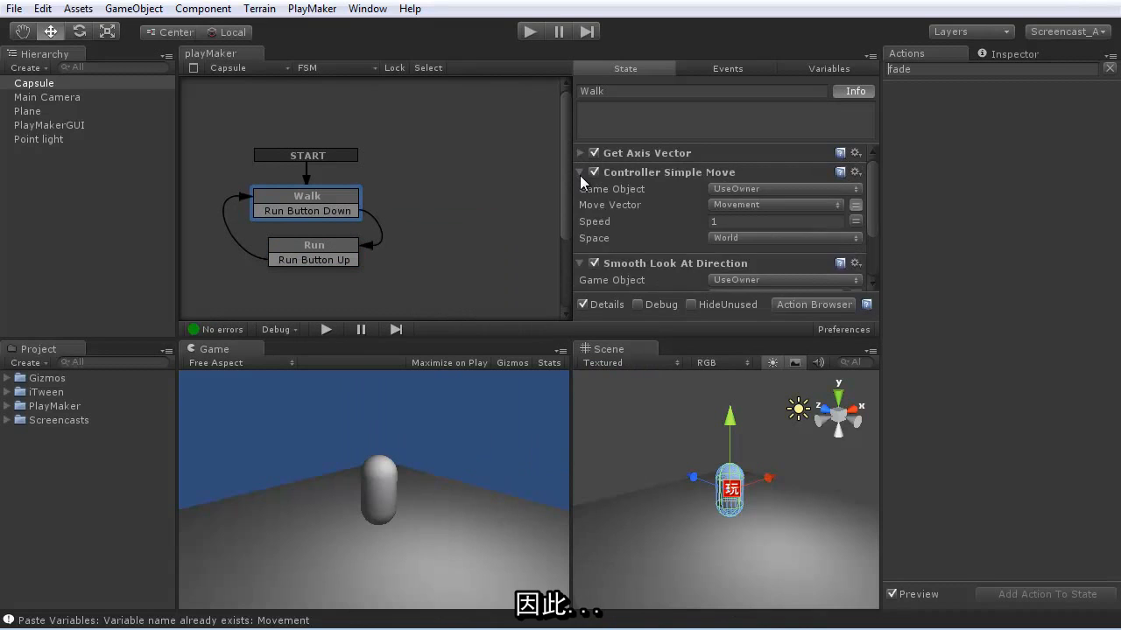
pyautogui.click(580, 172)
pyautogui.click(580, 191)
# Find Get Button Down by searching "get butt", add it to Walk, and set its Send Event to Run Button Down.
pyautogui.click(939, 69)
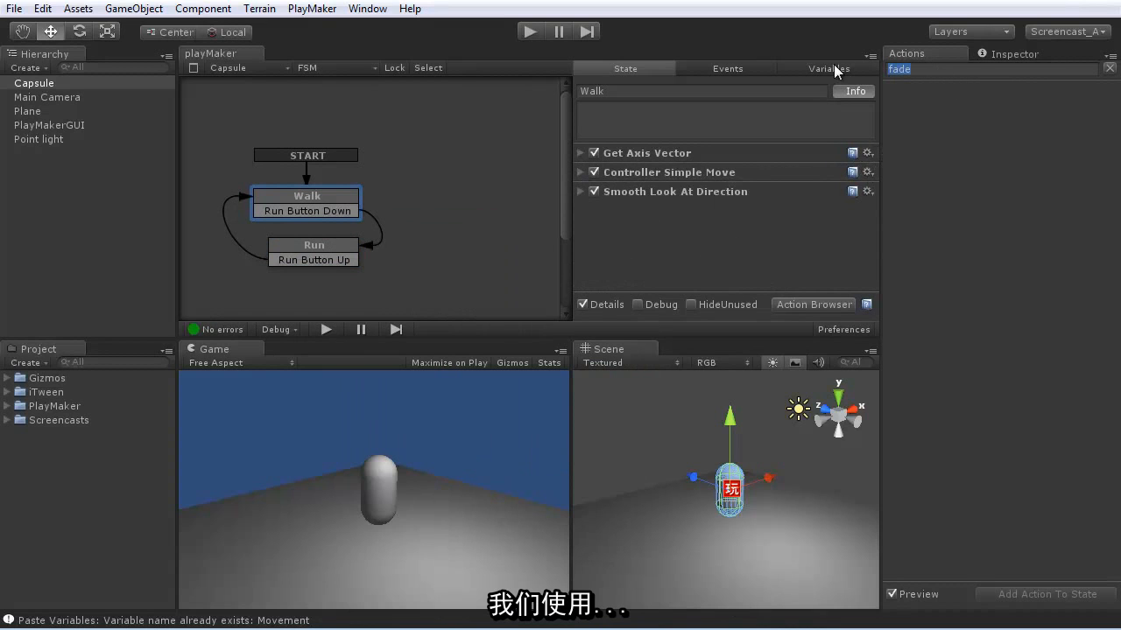
pyautogui.write('get butt')
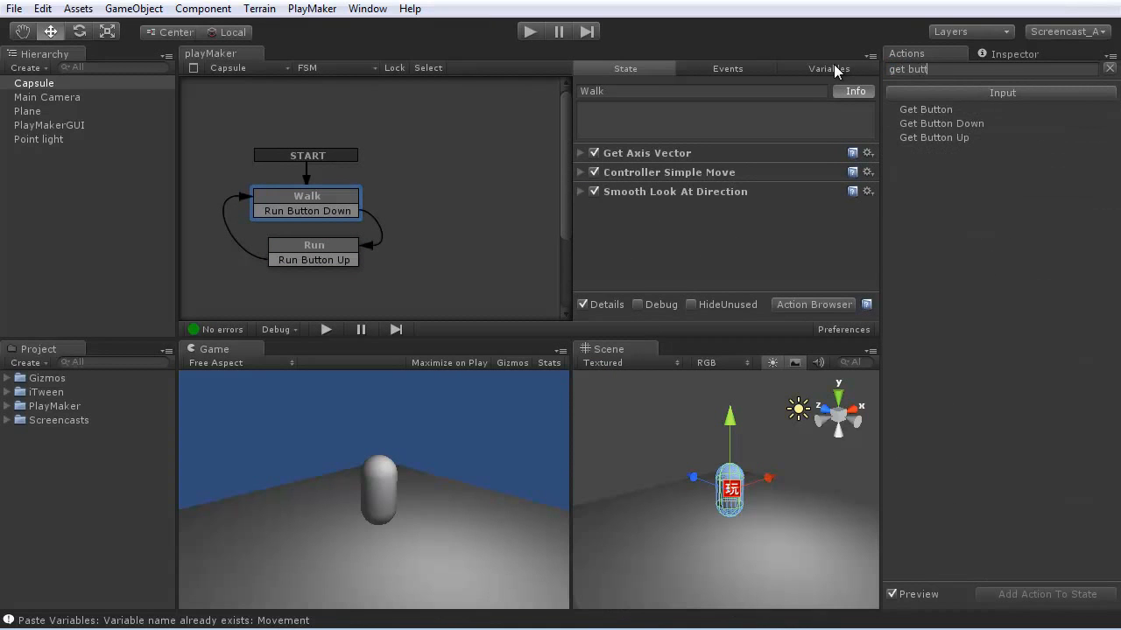
pyautogui.click(954, 125)
pyautogui.click(1047, 595)
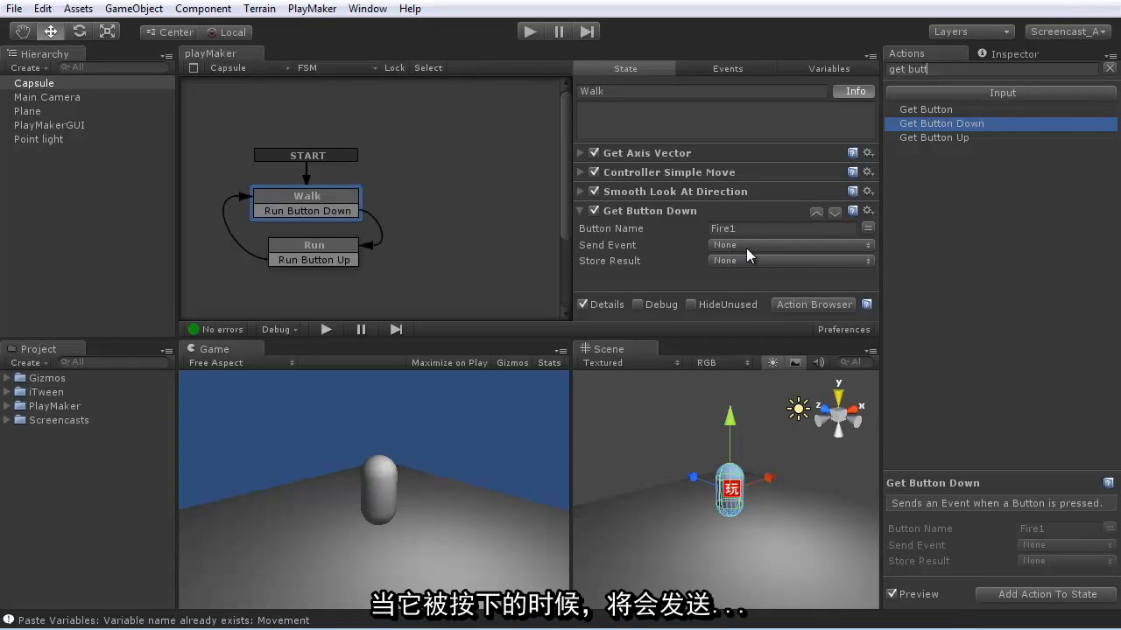
pyautogui.click(749, 246)
pyautogui.click(792, 539)
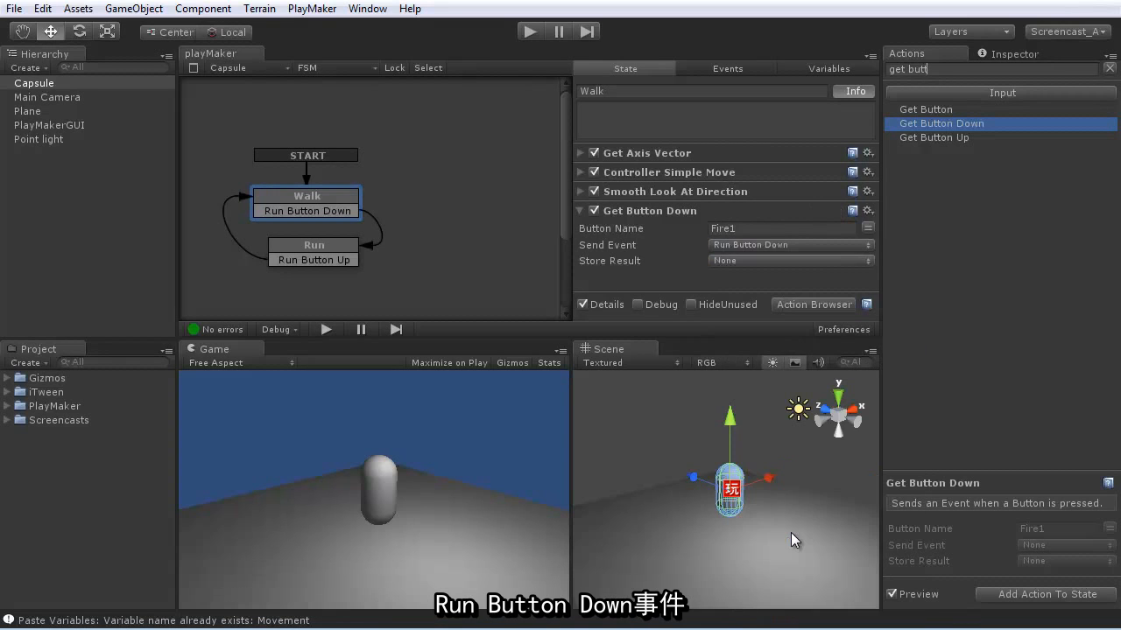
# Add a Get Button Up action to the Run state and set its Send Event to Run Button Up.
pyautogui.click(341, 245)
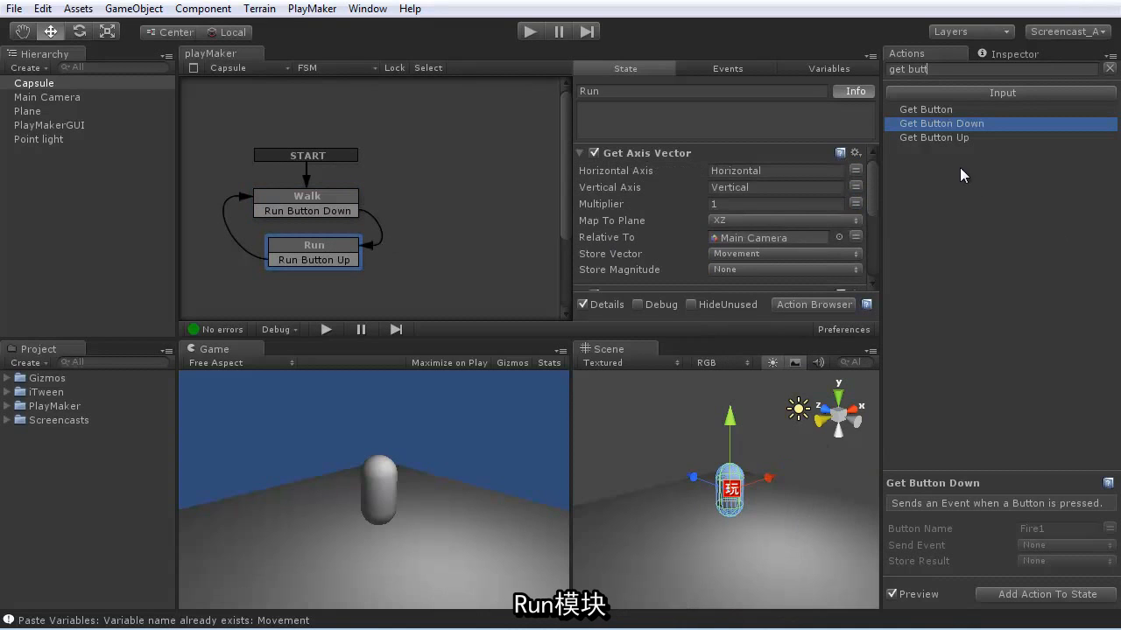
pyautogui.click(944, 137)
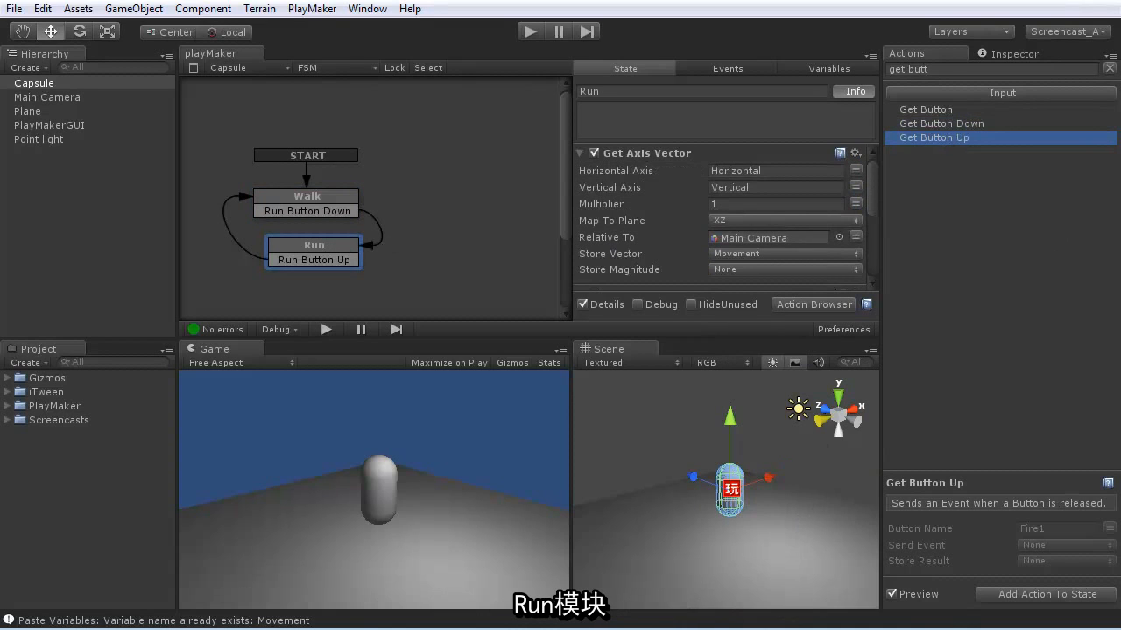
pyautogui.click(1036, 595)
pyautogui.click(726, 260)
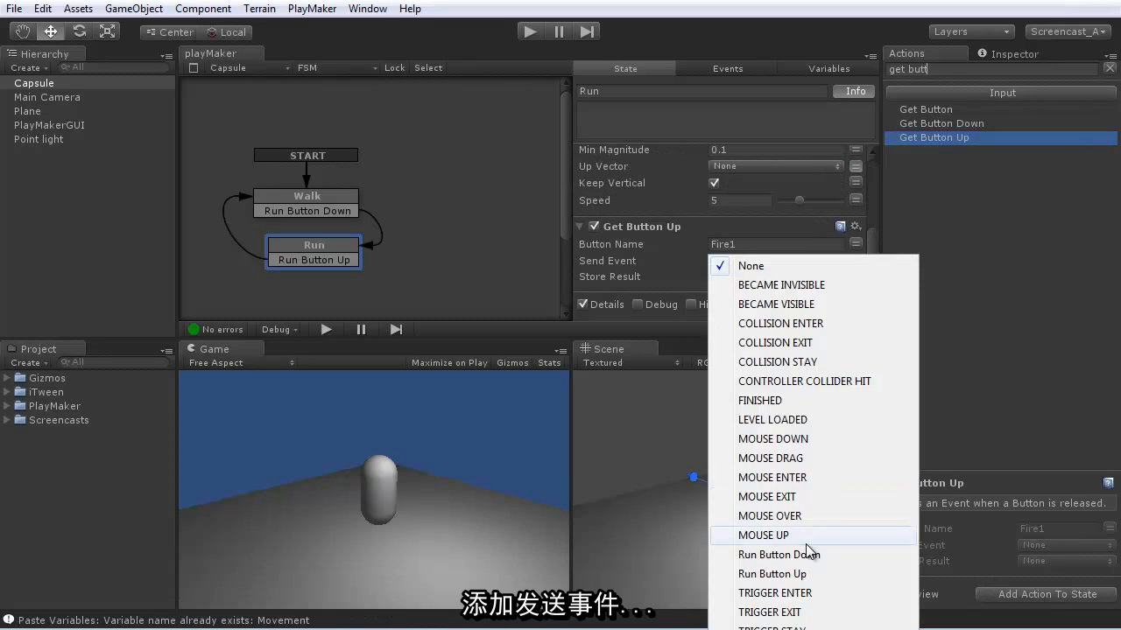
pyautogui.click(785, 576)
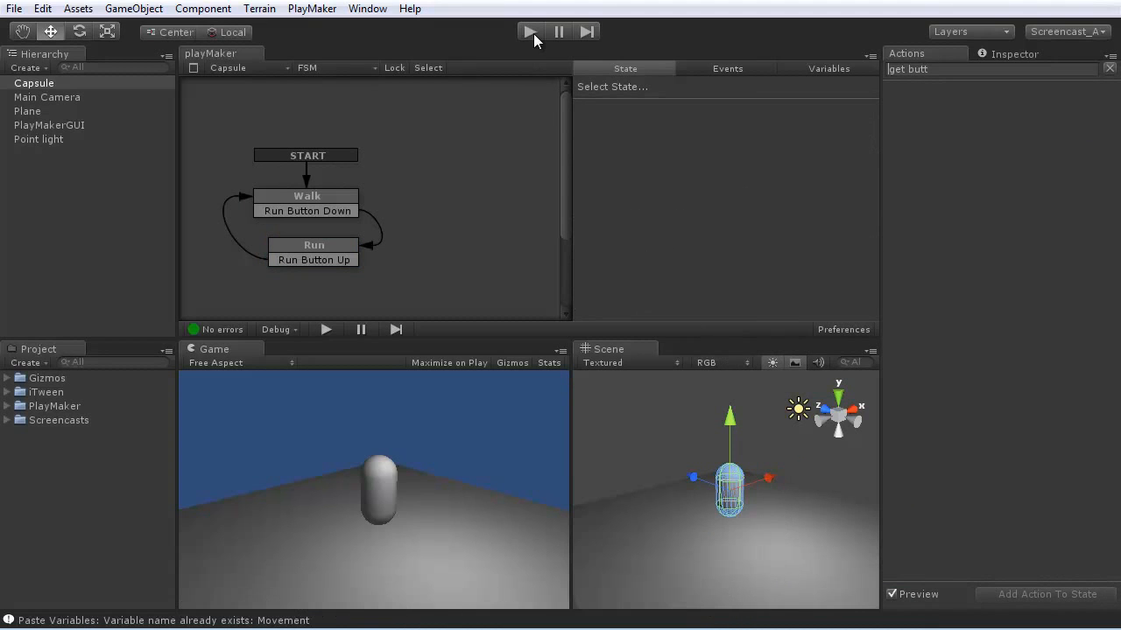
# Play the scene to test moving the capsule in all directions and switching between Walk and Run, and stop playback.
pyautogui.click(532, 32)
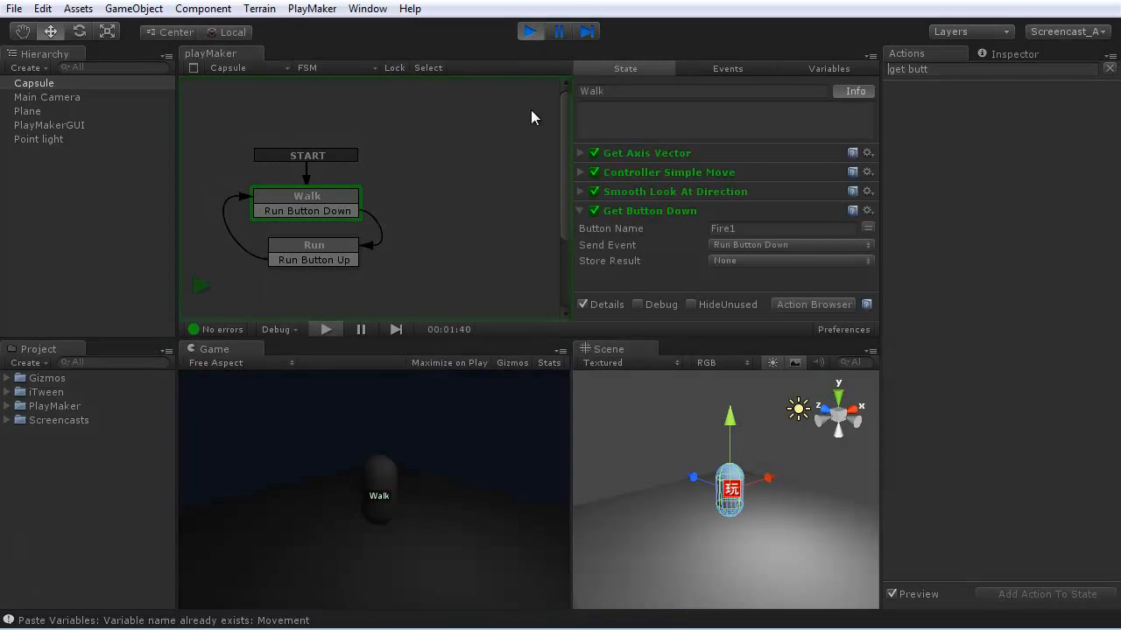
pyautogui.press('s')
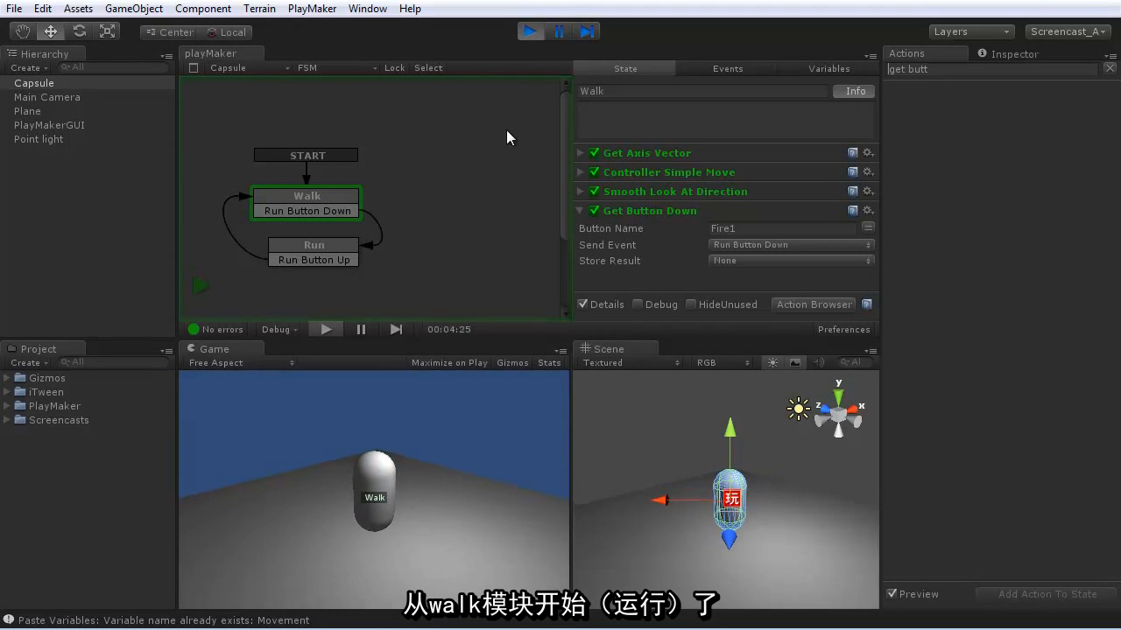
pyautogui.press('a')
pyautogui.press('w')
pyautogui.press('d')
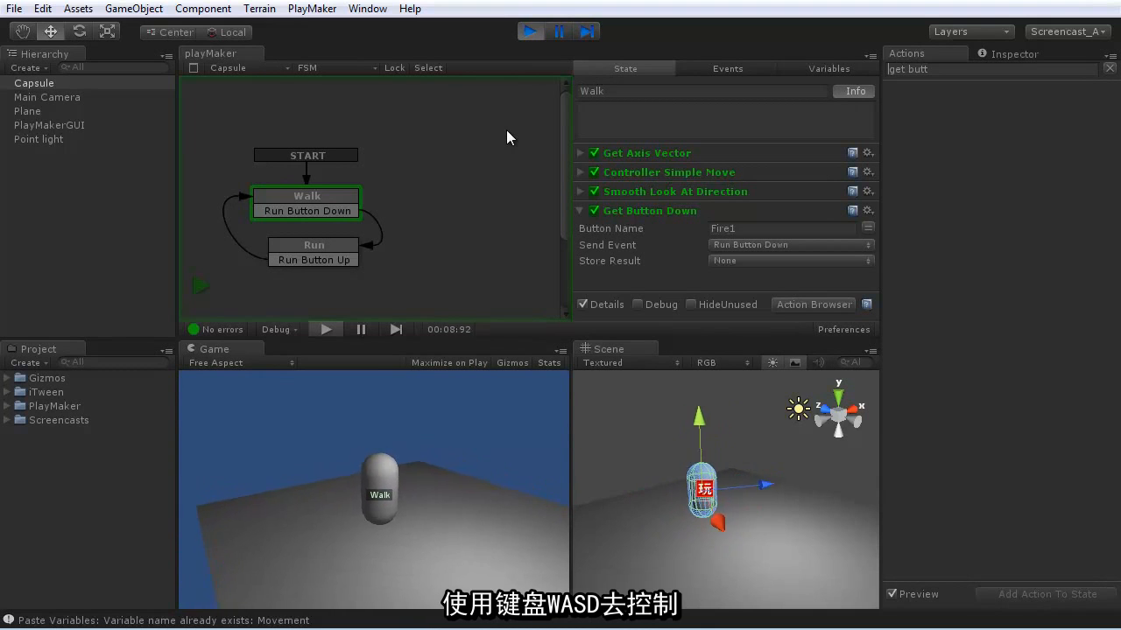
pyautogui.press('s')
pyautogui.press('a')
pyautogui.press('w')
pyautogui.press('d')
pyautogui.press('s')
pyautogui.press('a')
pyautogui.press('ctrl')
pyautogui.press('w')
pyautogui.press('a')
pyautogui.press('s')
pyautogui.press('d')
pyautogui.press('w')
pyautogui.press('a')
pyautogui.press('s')
pyautogui.press('d')
pyautogui.press('w')
pyautogui.press('a')
pyautogui.press('s')
pyautogui.press('d')
pyautogui.press('ctrl')
pyautogui.press('ctrl')
pyautogui.press('ctrl')
pyautogui.press('ctrl')
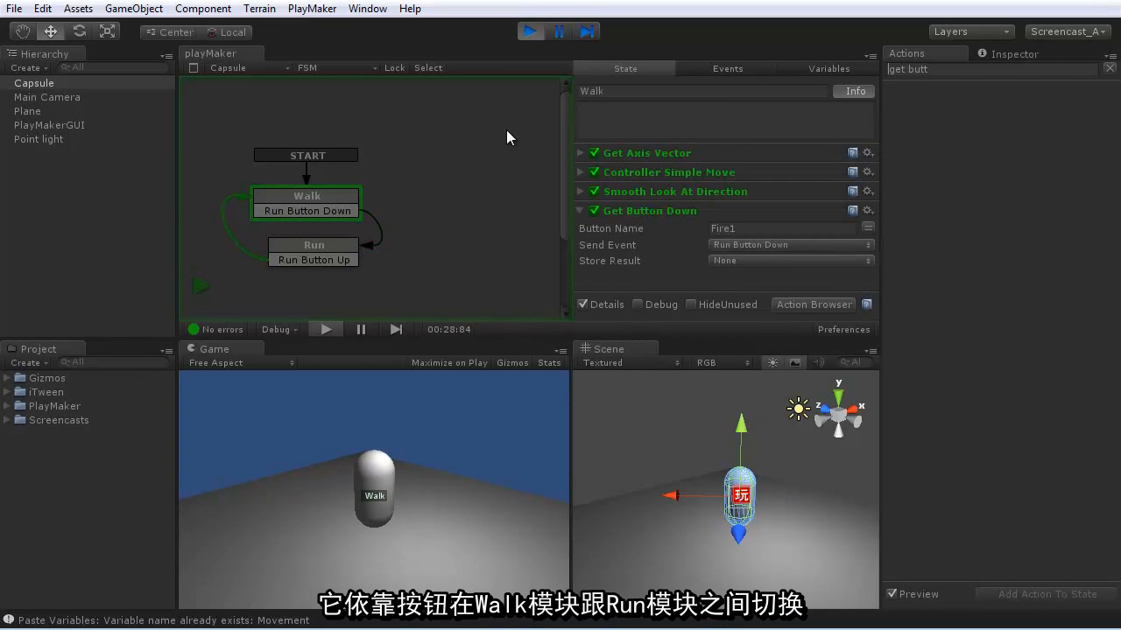
pyautogui.press('a')
pyautogui.press('ctrl')
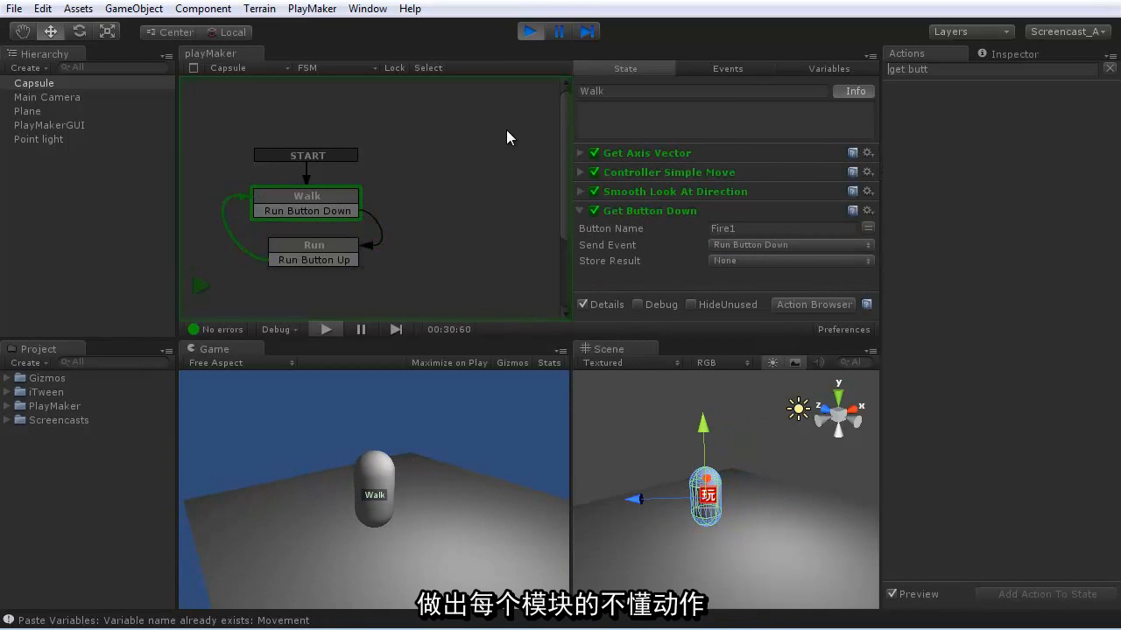
pyautogui.click(528, 32)
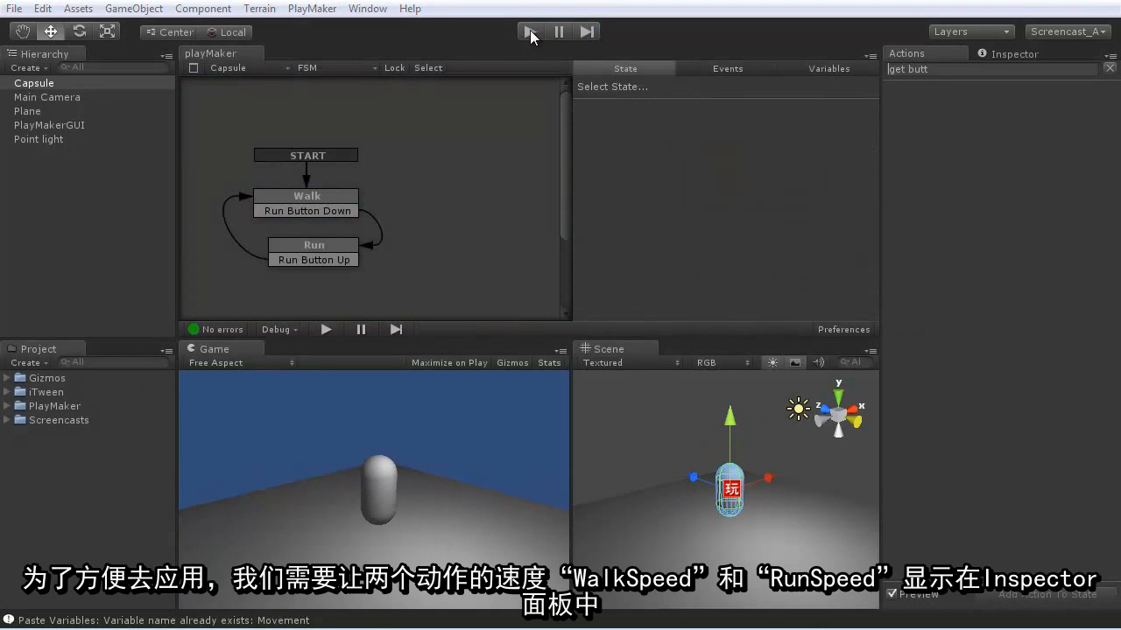
# Create Float variables WalkSpeed and RunSpeed in the capsule's FSM and make both visible in the Inspector.
pyautogui.click(316, 196)
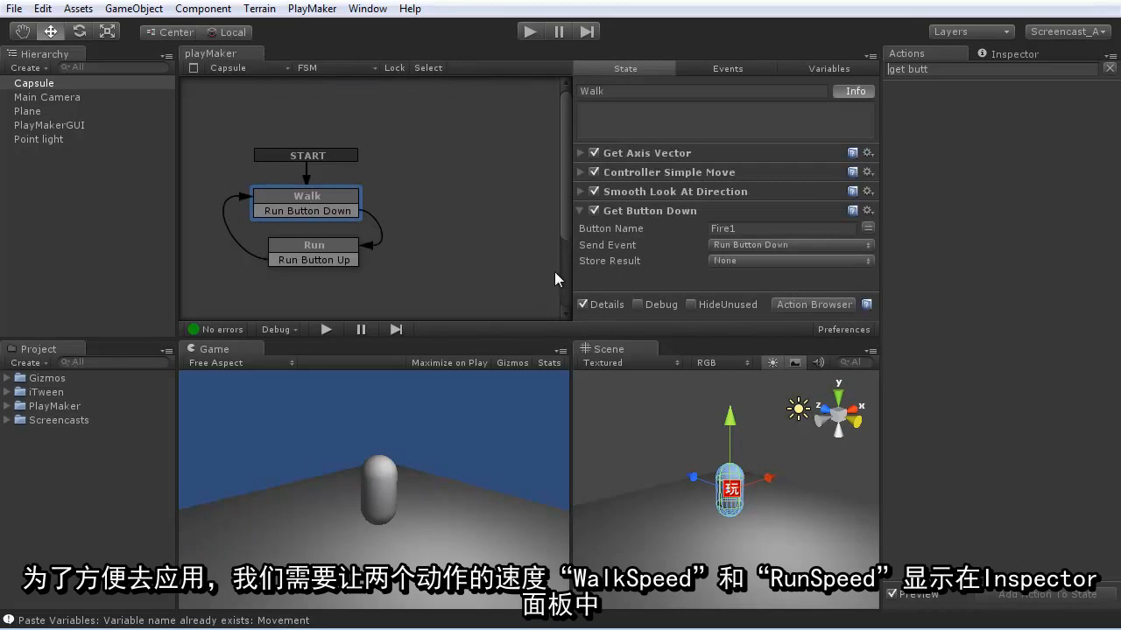
pyautogui.click(819, 69)
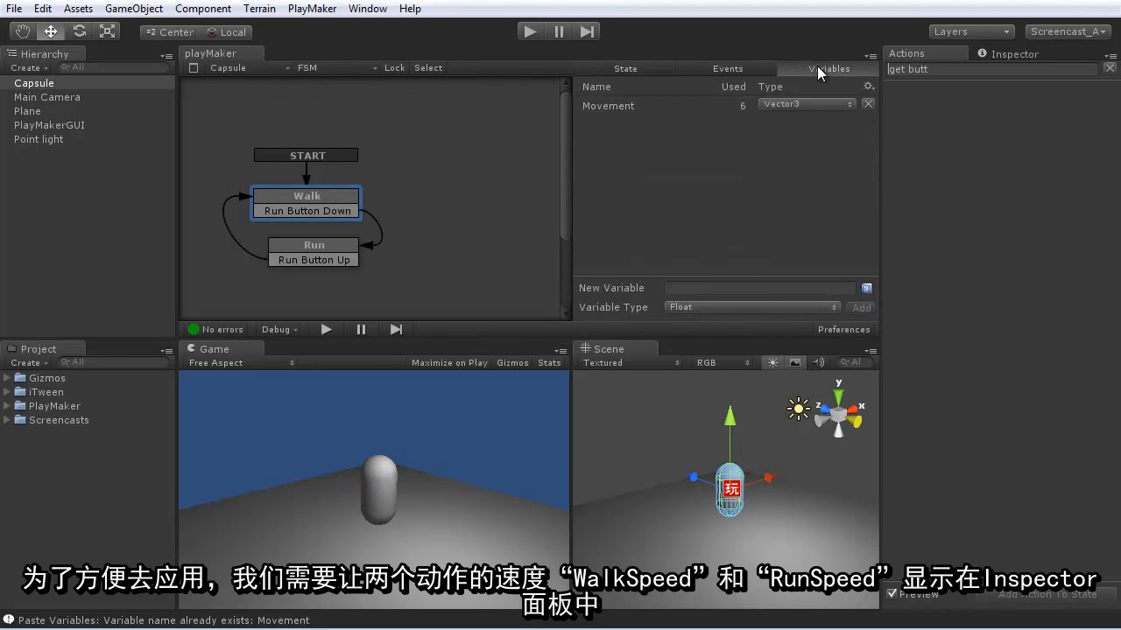
pyautogui.click(706, 287)
pyautogui.write('WalkSpeed')
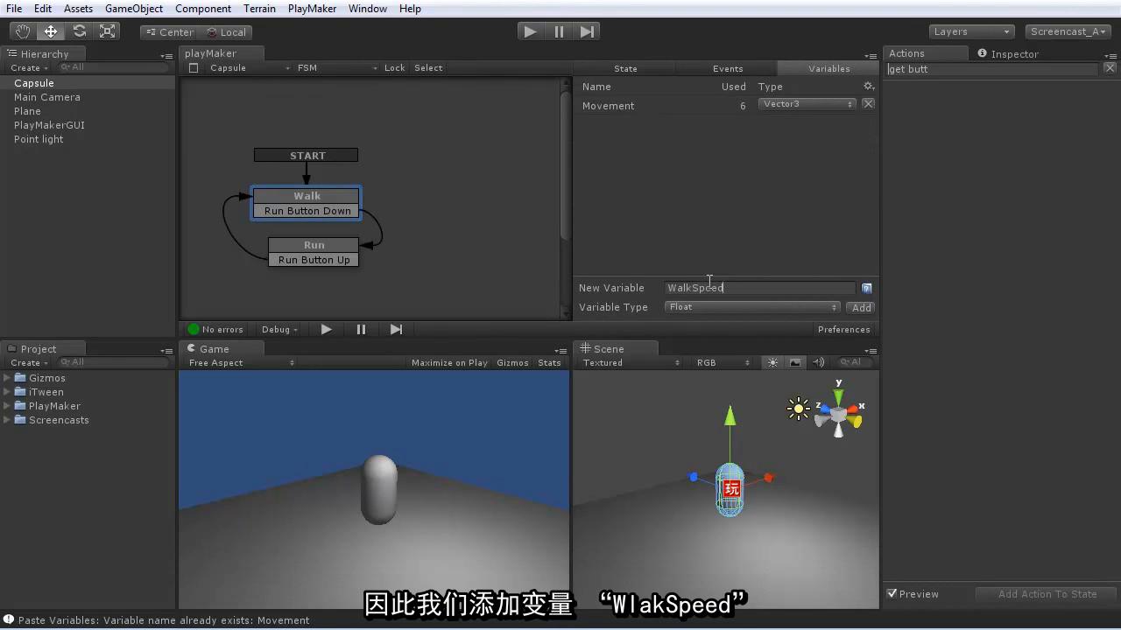
pyautogui.press('Return')
pyautogui.write('RunSpeed')
pyautogui.press('Return')
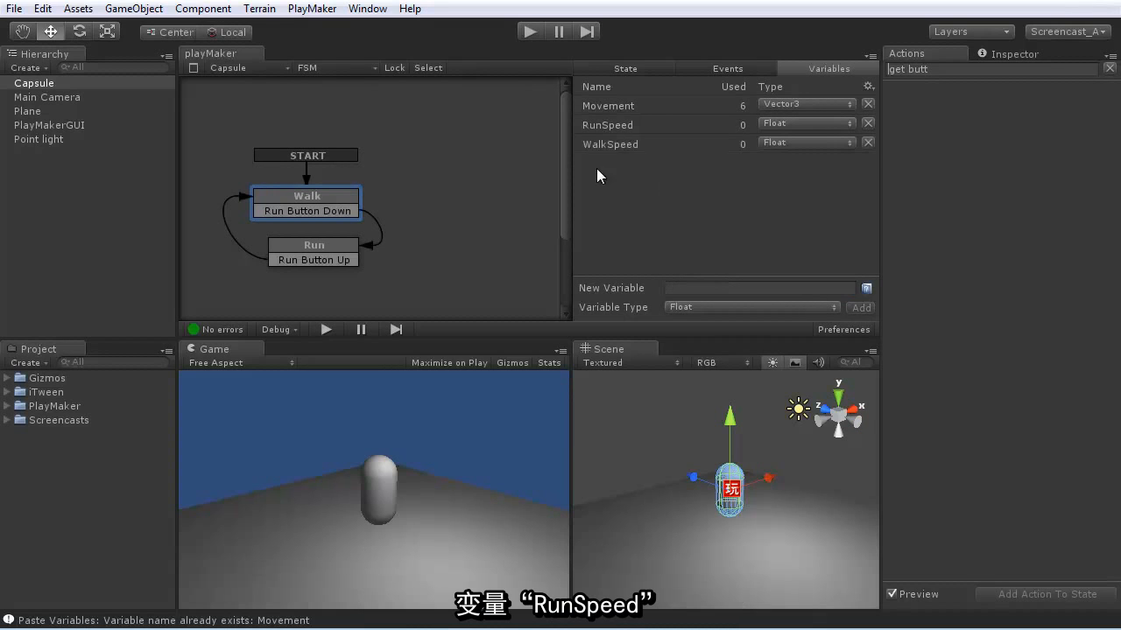
pyautogui.click(602, 143)
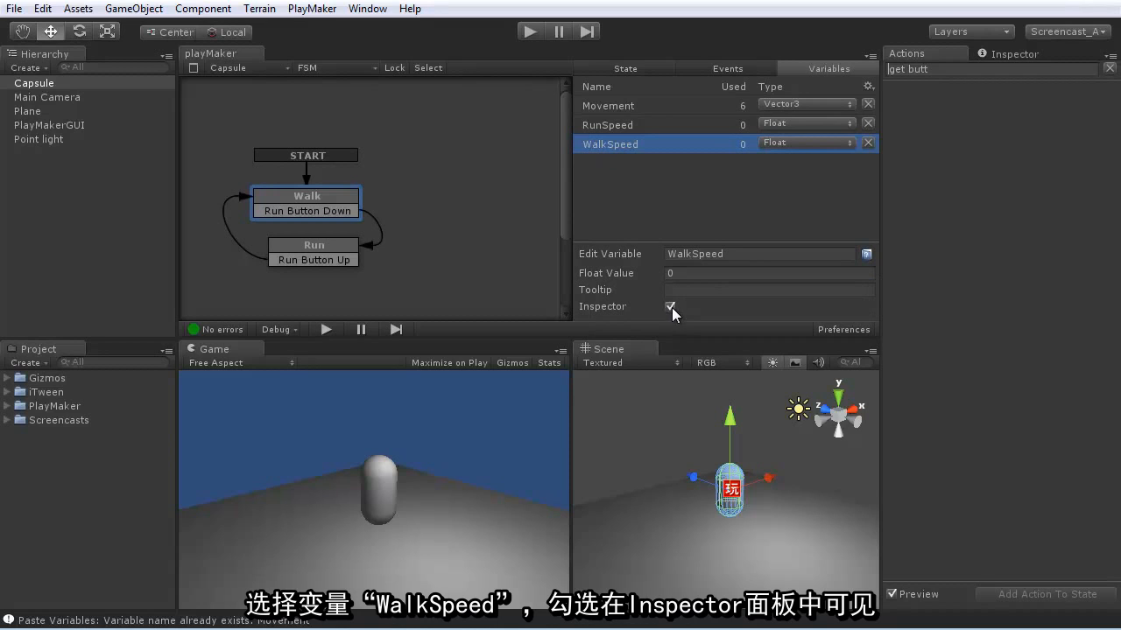
pyautogui.click(605, 128)
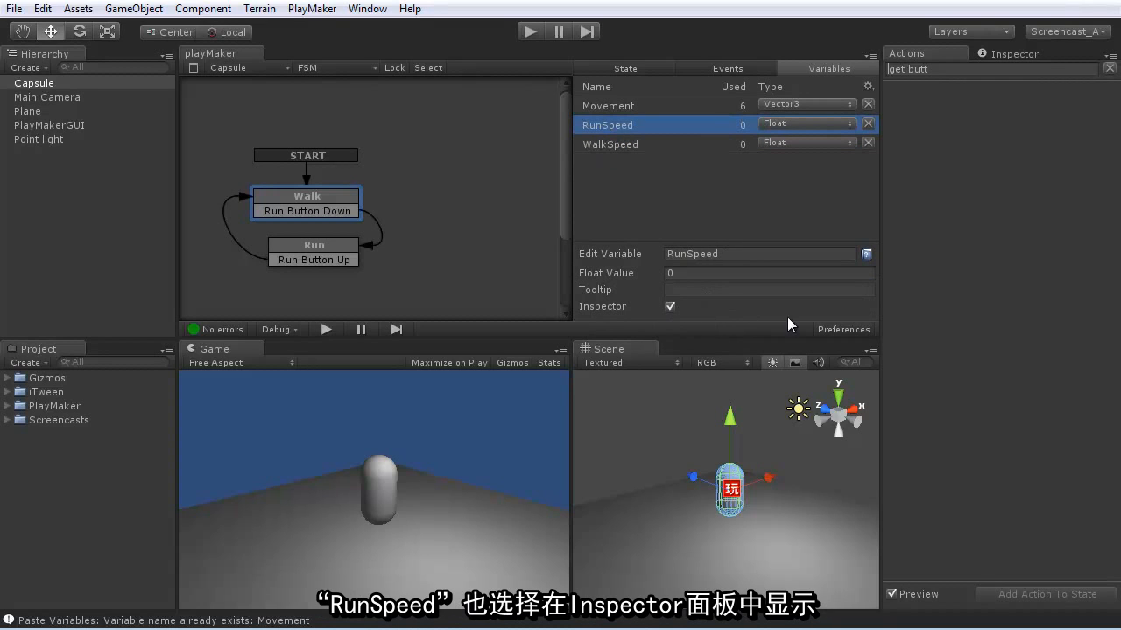
# Set the Speed of Walk's Controller Simple Move action to the WalkSpeed variable.
pyautogui.click(308, 194)
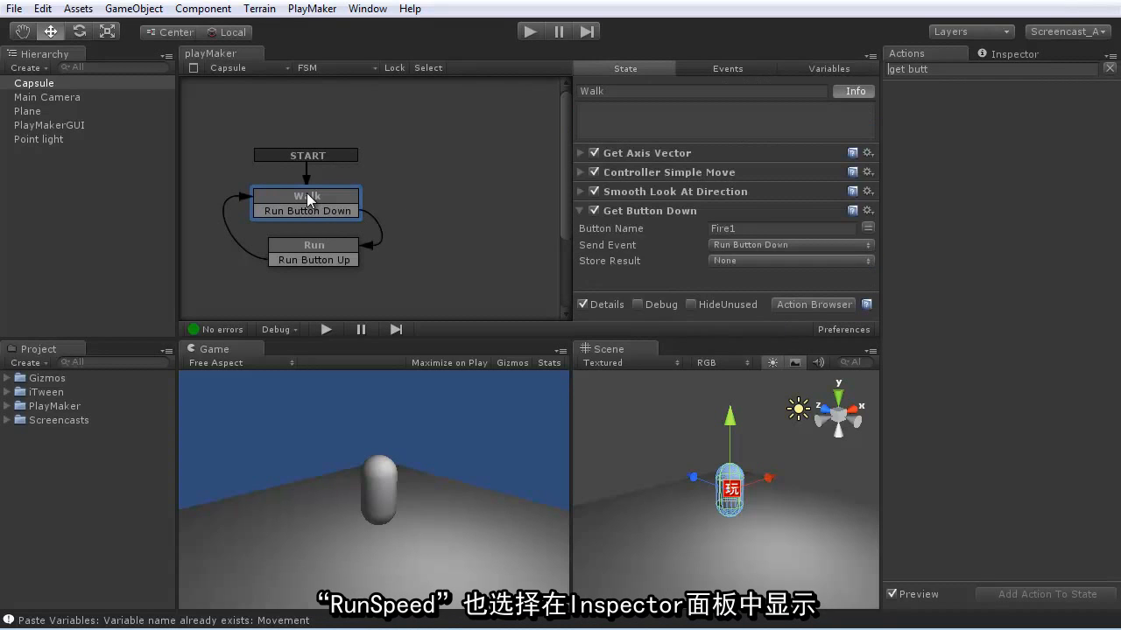
pyautogui.click(579, 172)
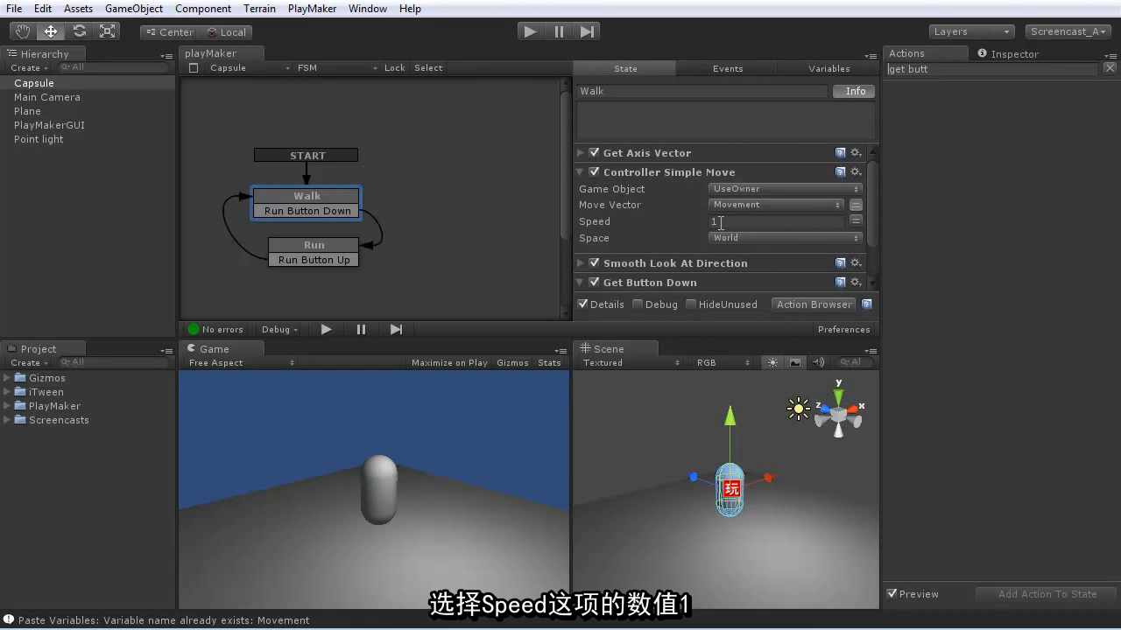
pyautogui.click(853, 223)
pyautogui.click(762, 224)
pyautogui.click(758, 243)
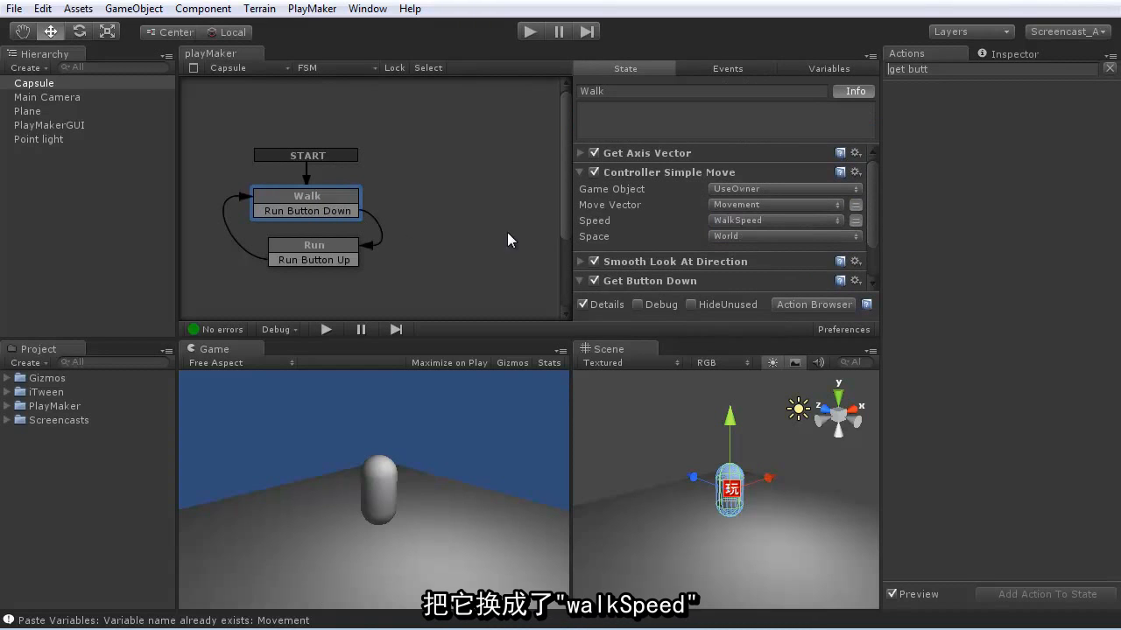
# Set the Speed of Run's Controller Simple Move action to the RunSpeed variable.
pyautogui.click(328, 248)
pyautogui.moveTo(872, 204); pyautogui.dragTo(874, 230)
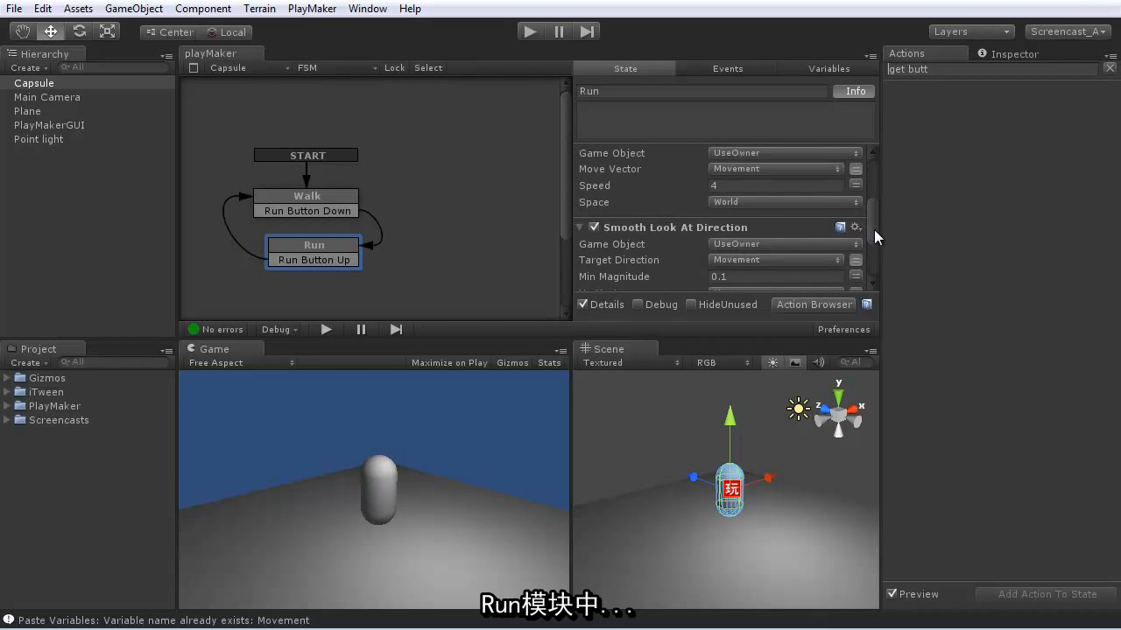
pyautogui.click(840, 185)
pyautogui.click(750, 224)
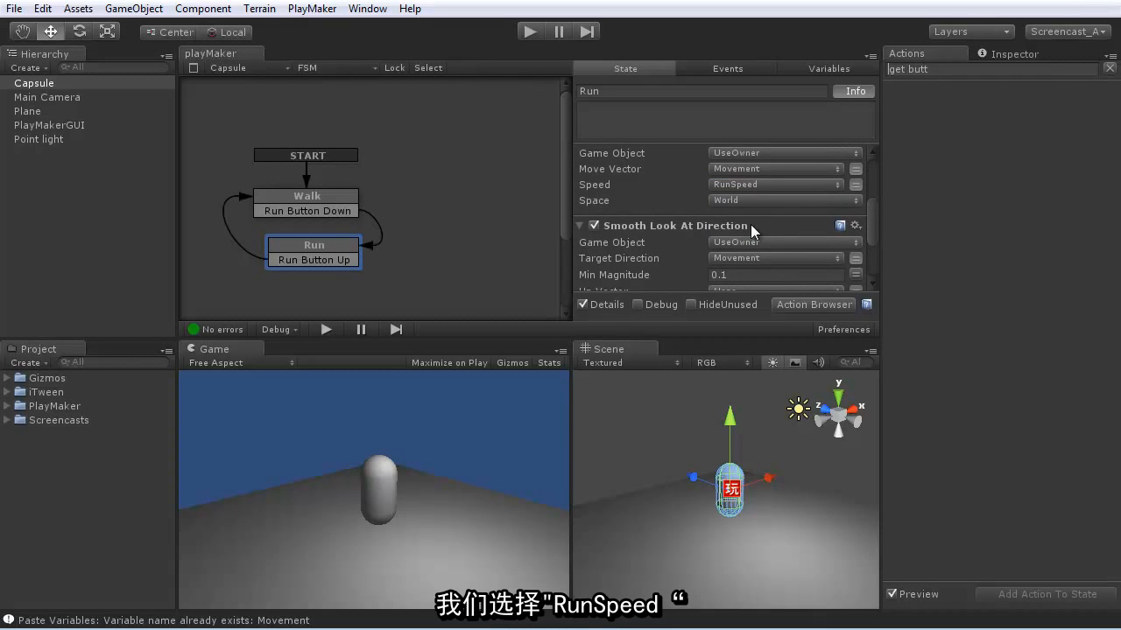
# Set the default values of WalkSpeed to 1 and RunSpeed to 4, and show them in the capsule's Inspector.
pyautogui.click(809, 67)
pyautogui.click(619, 144)
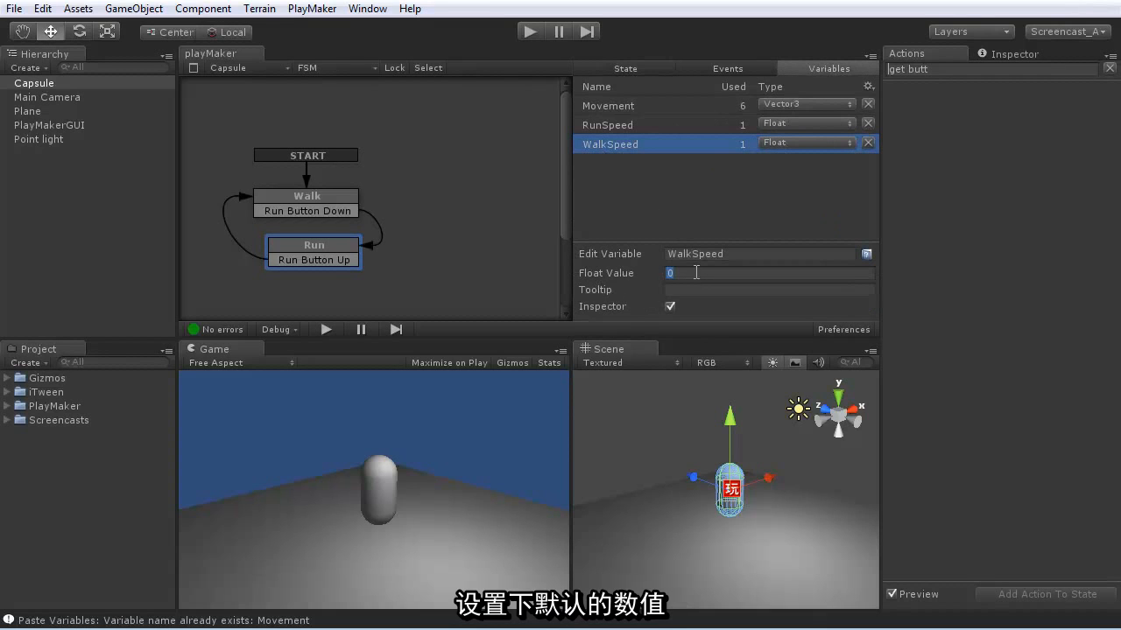
pyautogui.click(615, 125)
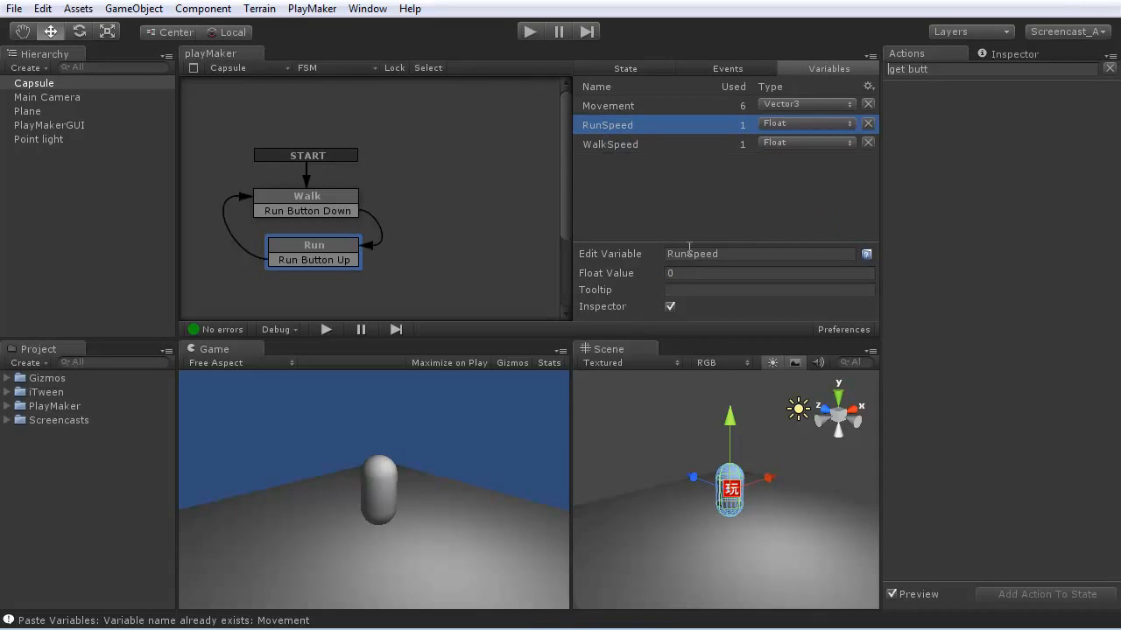
pyautogui.click(632, 278)
pyautogui.click(44, 84)
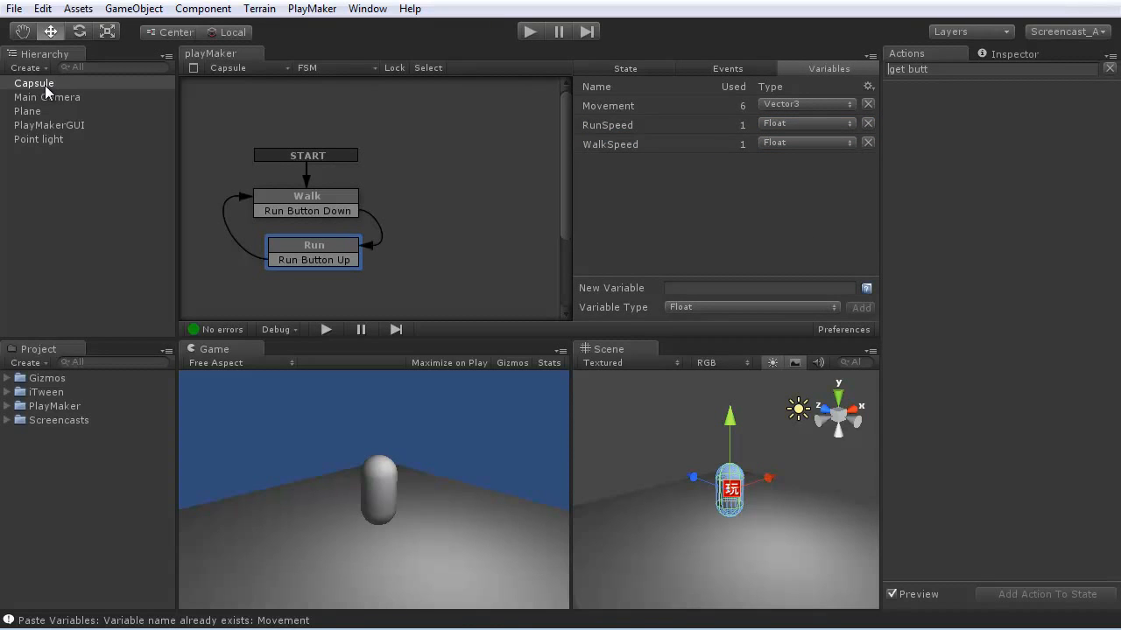
pyautogui.click(1014, 54)
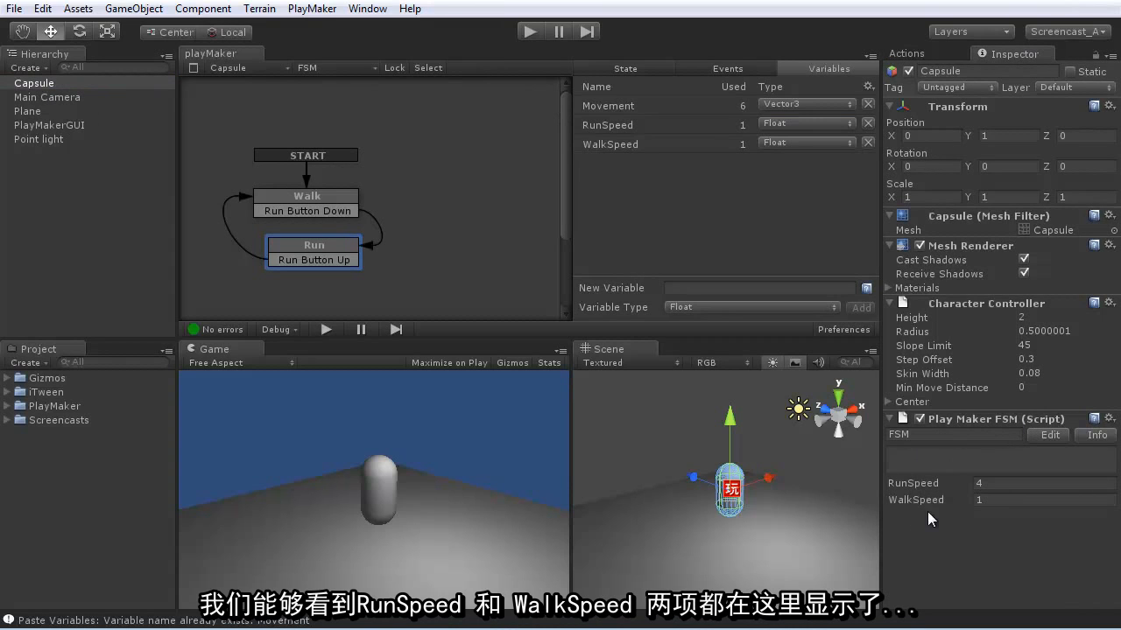
# Play the scene to test the capsule's walking and running with the speed variables, and stop playback.
pyautogui.click(530, 32)
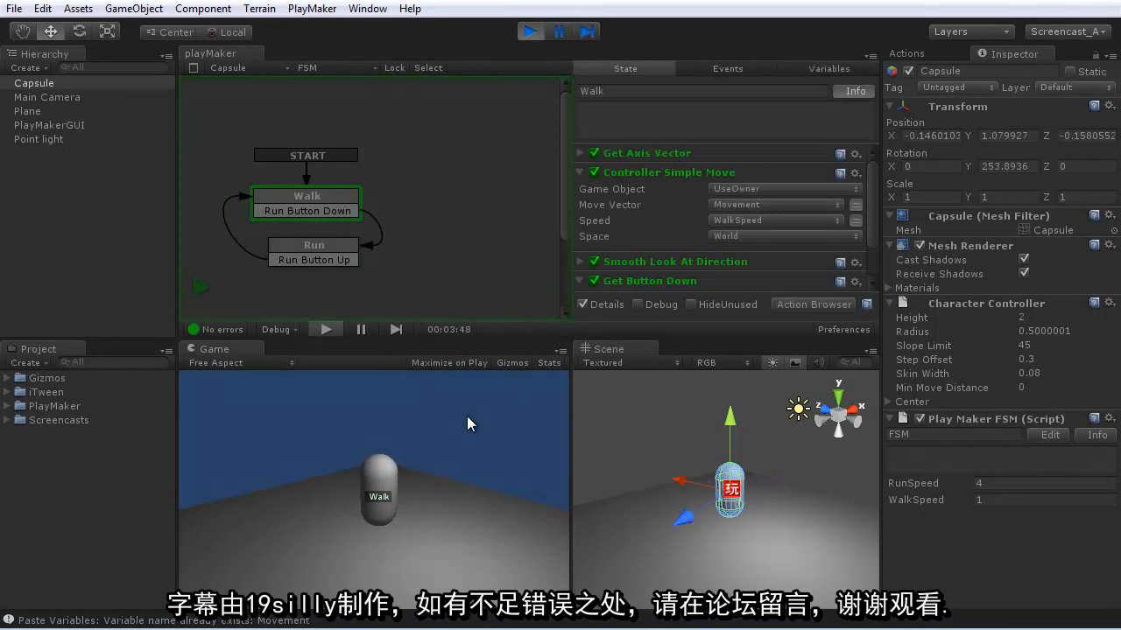
pyautogui.press('Up')
pyautogui.press('shift')
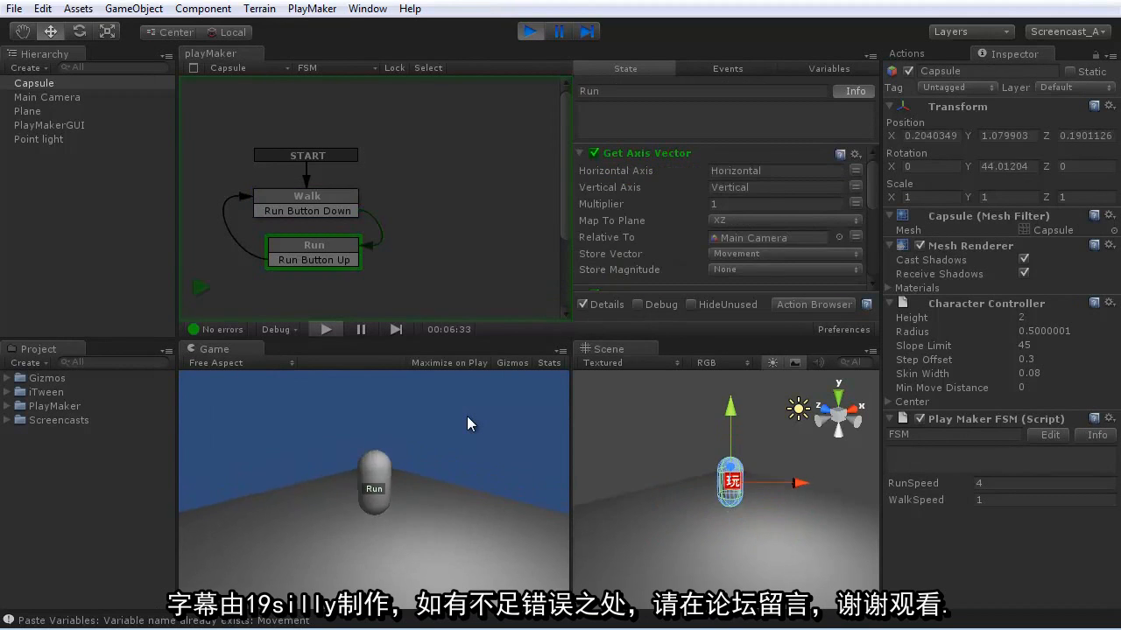
pyautogui.press('Left')
pyautogui.press('Down')
pyautogui.press('Right')
pyautogui.press('Up')
pyautogui.press('Left')
pyautogui.press('Right')
pyautogui.press('shift')
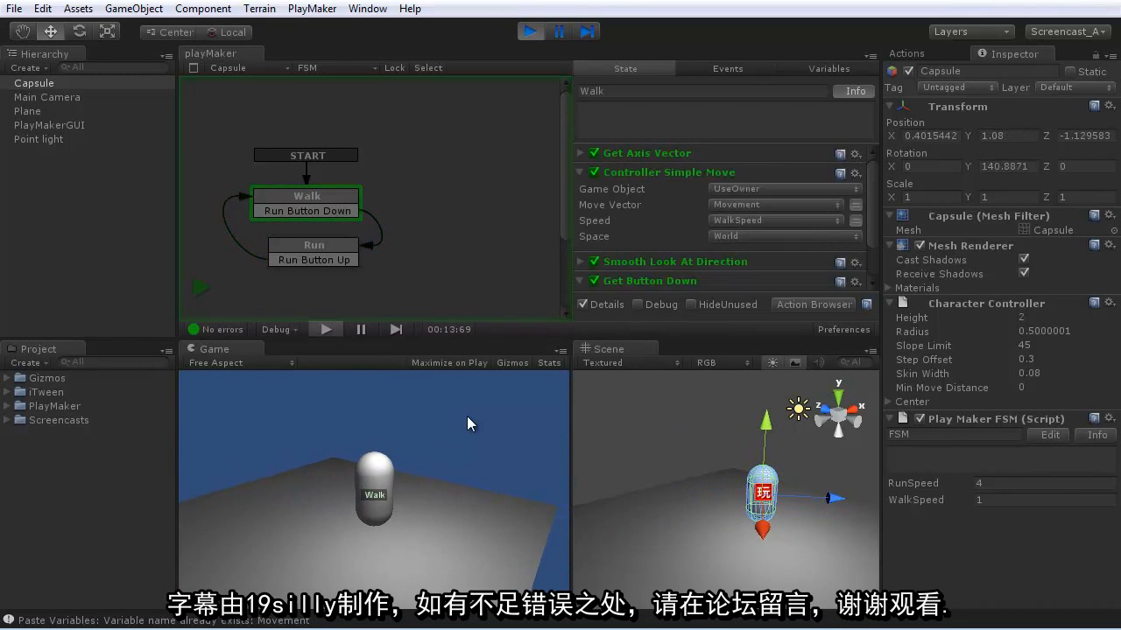
pyautogui.click(530, 31)
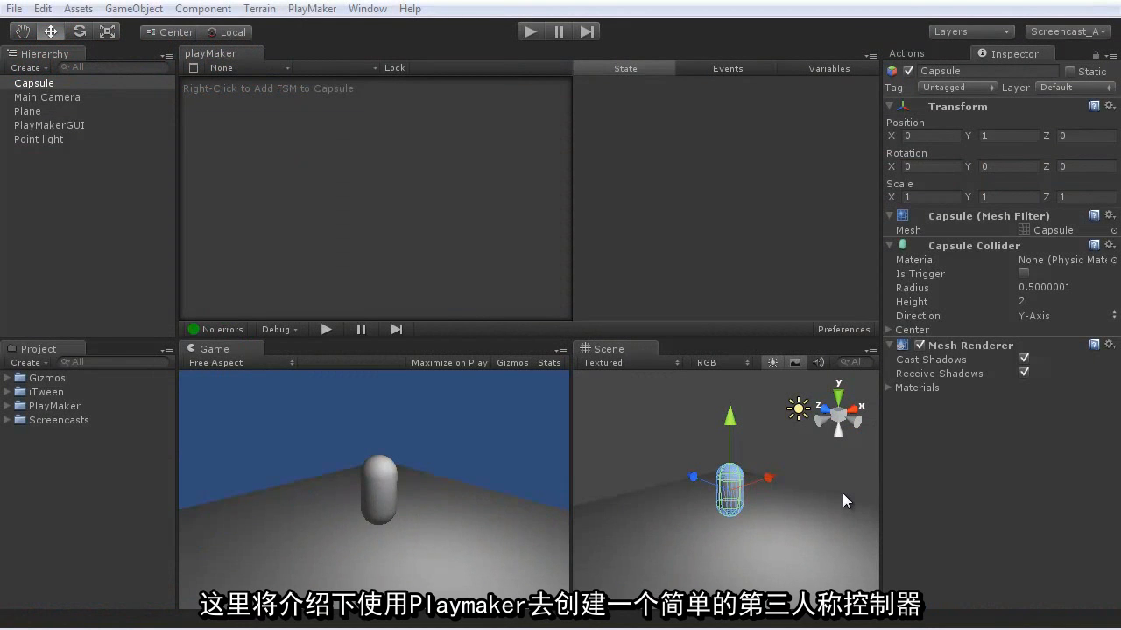
# Examine the scene's plane, capsule and point light by selecting each in turn, and clear the selection.
pyautogui.click(677, 502)
pyautogui.click(735, 476)
pyautogui.click(799, 409)
pyautogui.click(712, 429)
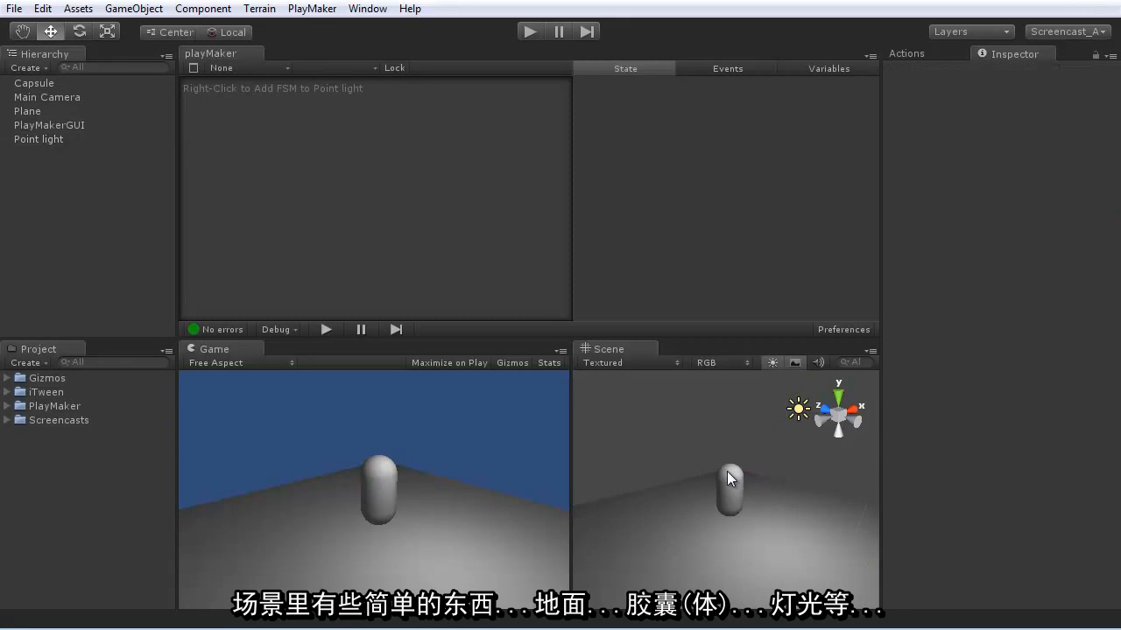
# Add a Character Controller component to the capsule, replacing its existing Capsule Collider.
pyautogui.click(728, 475)
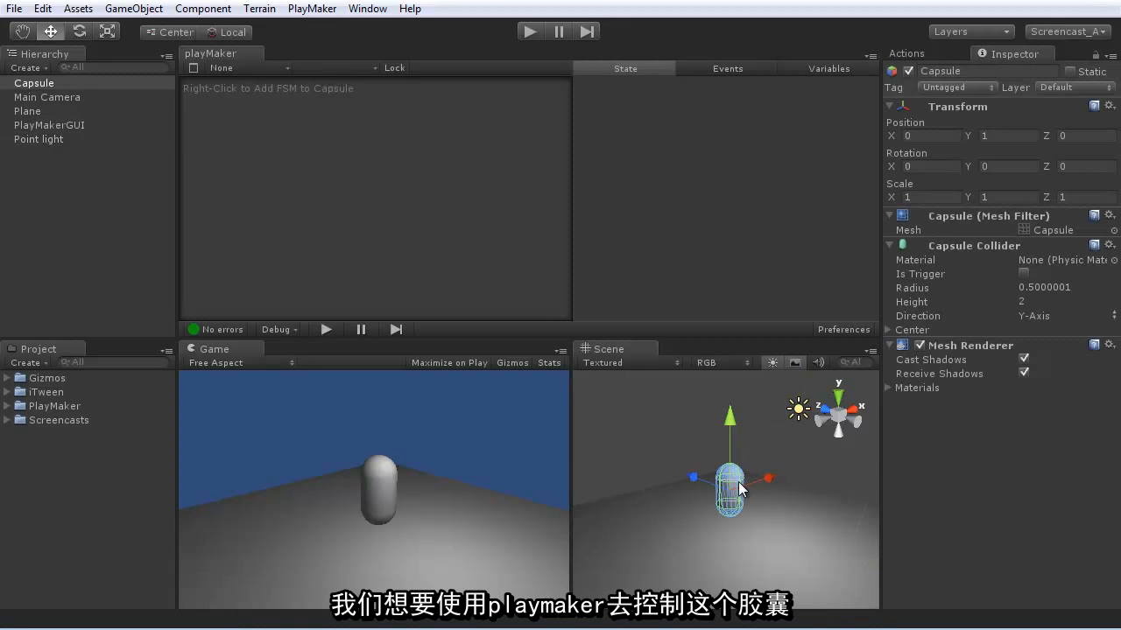
pyautogui.click(204, 8)
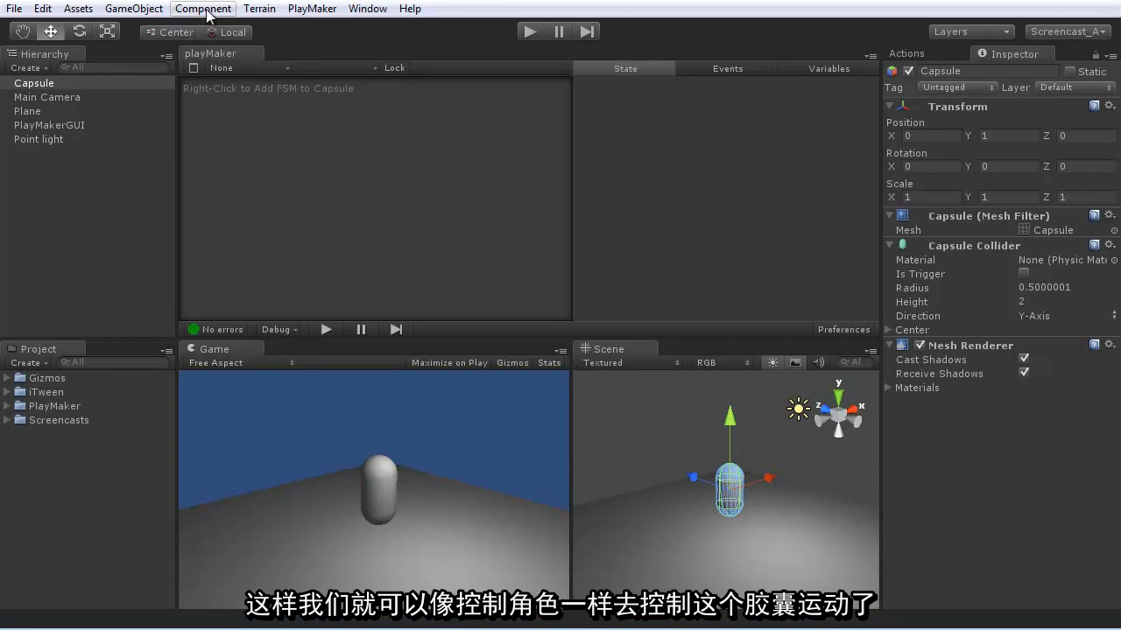
pyautogui.moveTo(161, 70)
pyautogui.click(280, 97)
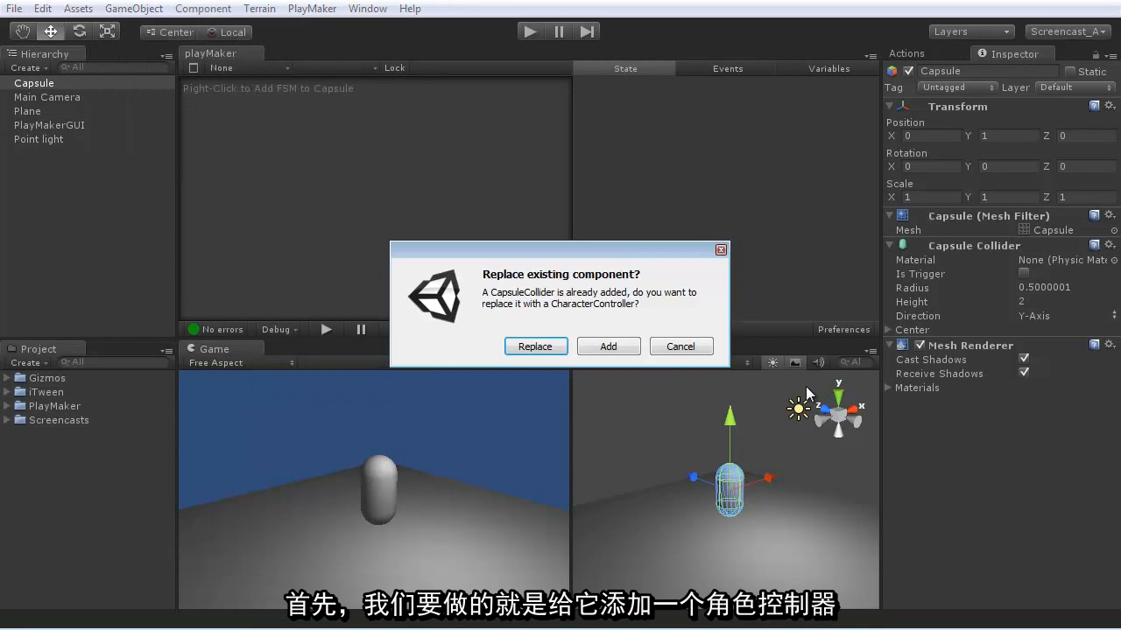
pyautogui.click(465, 344)
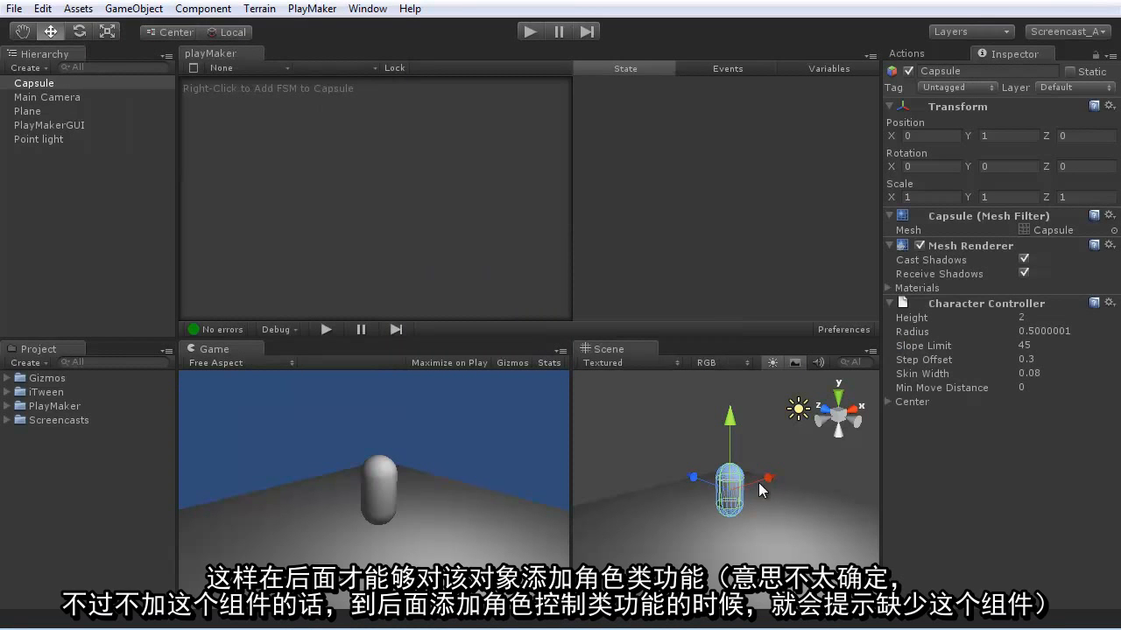
# Add a new PlayMaker FSM to the capsule and select its start state.
pyautogui.click(46, 93)
pyautogui.click(41, 83)
pyautogui.rightClick(254, 147)
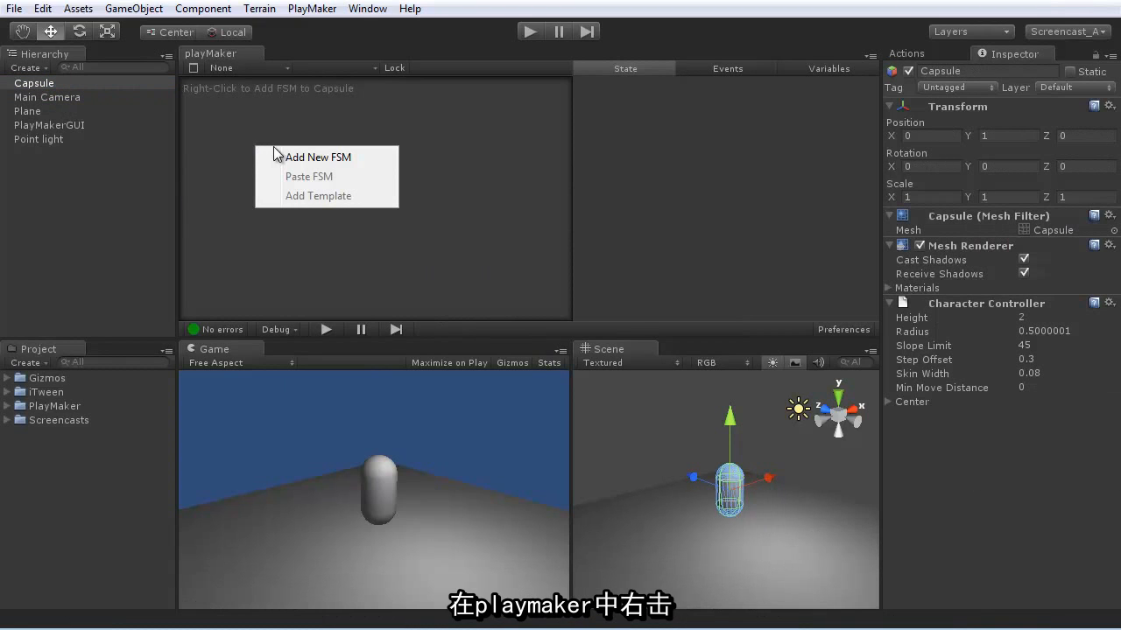
pyautogui.click(310, 158)
pyautogui.click(372, 224)
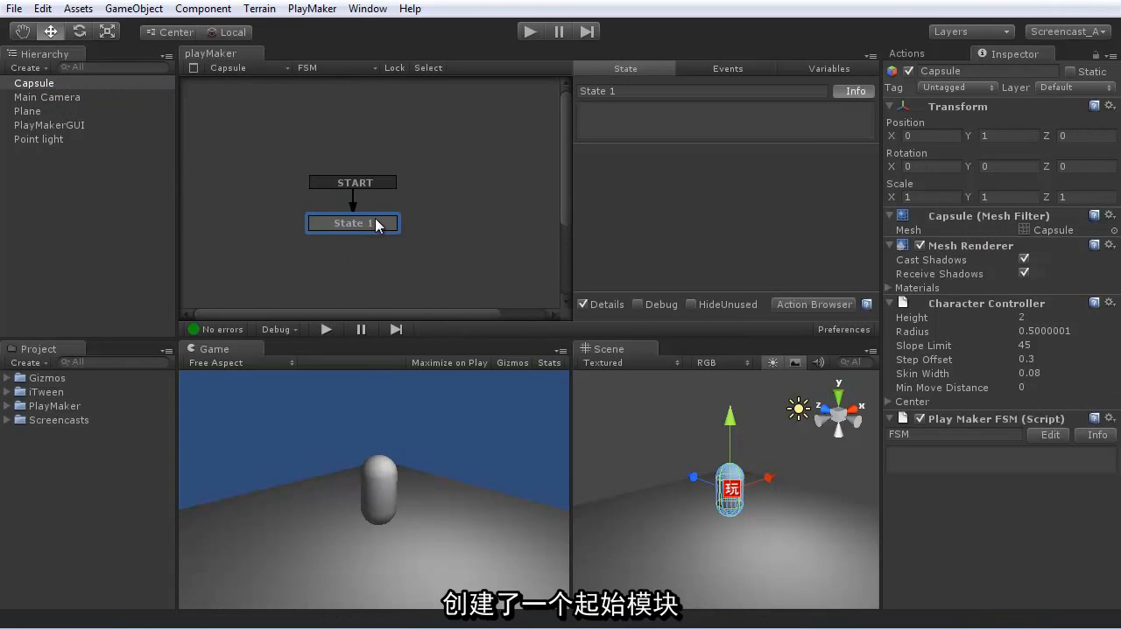
# Name the capsule FSM's start state Walk, and play the scene briefly to check that state before stopping playback.
pyautogui.click(634, 91)
pyautogui.write('Walk')
pyautogui.press('Return')
pyautogui.click(526, 33)
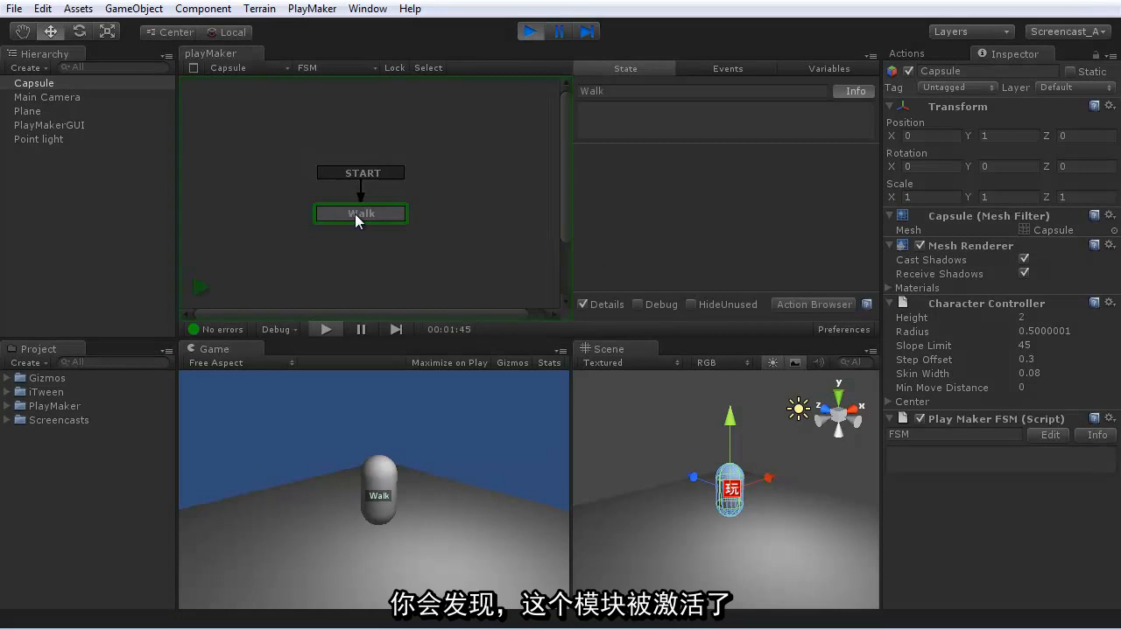
pyautogui.click(528, 32)
# Add the Get Axis Vector action from the Input category to the Walk state.
pyautogui.click(921, 56)
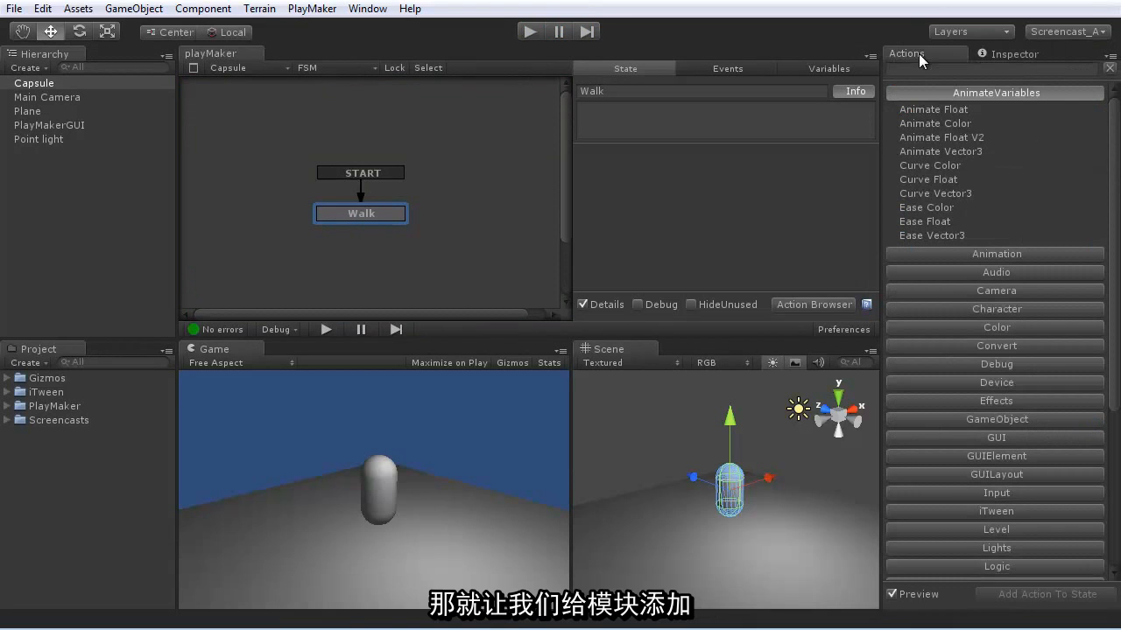
pyautogui.moveTo(1114, 364); pyautogui.dragTo(1113, 516)
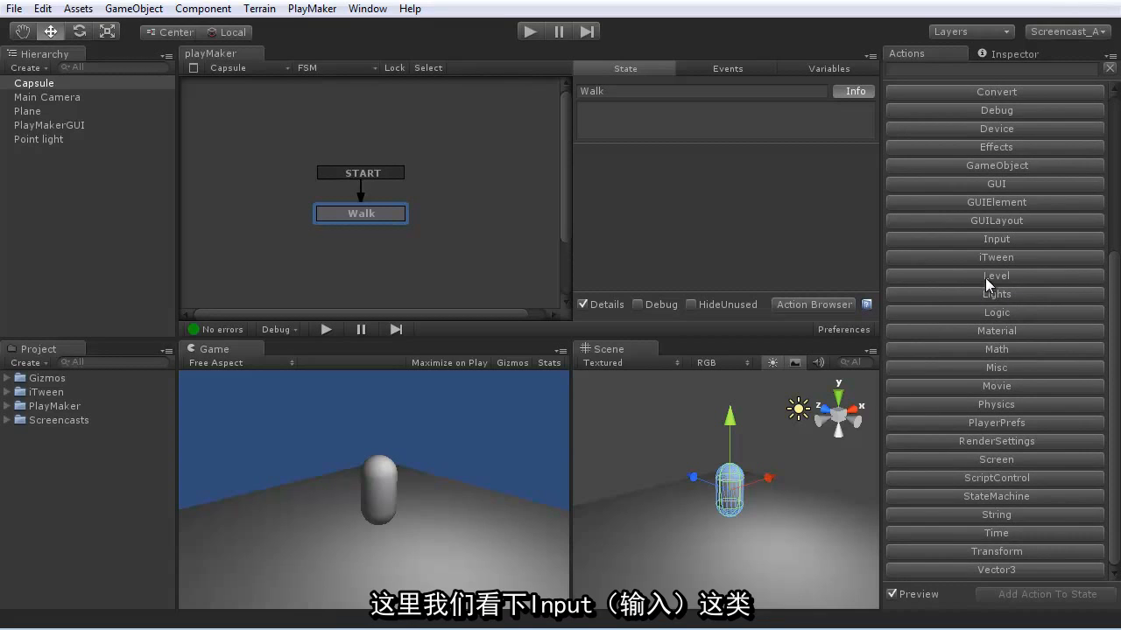
pyautogui.click(987, 239)
pyautogui.moveTo(1117, 298); pyautogui.dragTo(1117, 280)
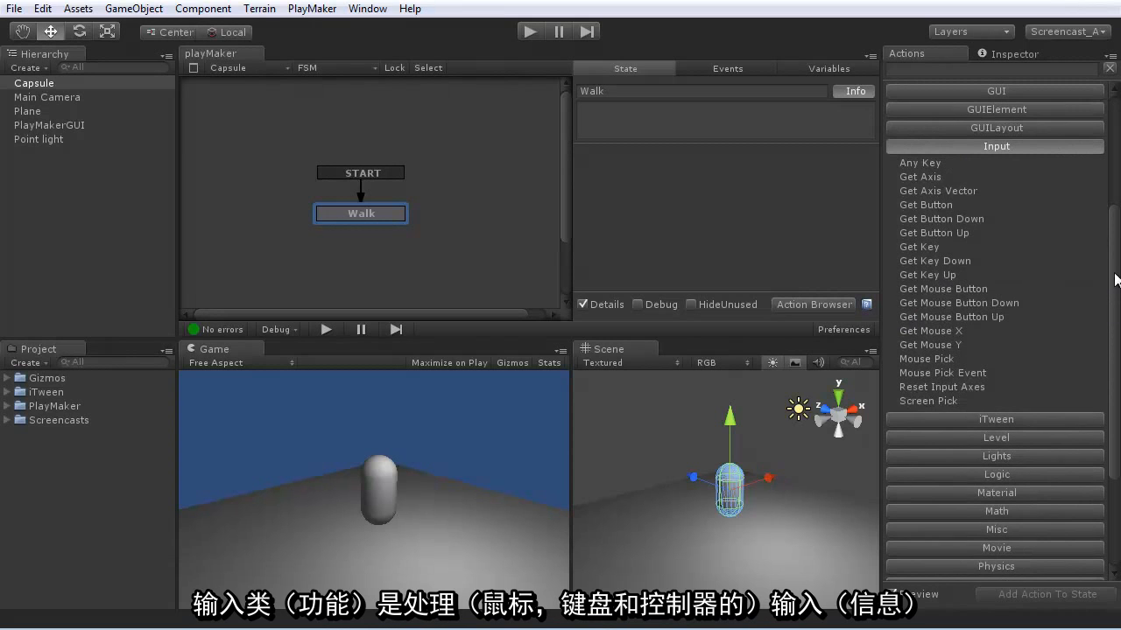
pyautogui.click(934, 191)
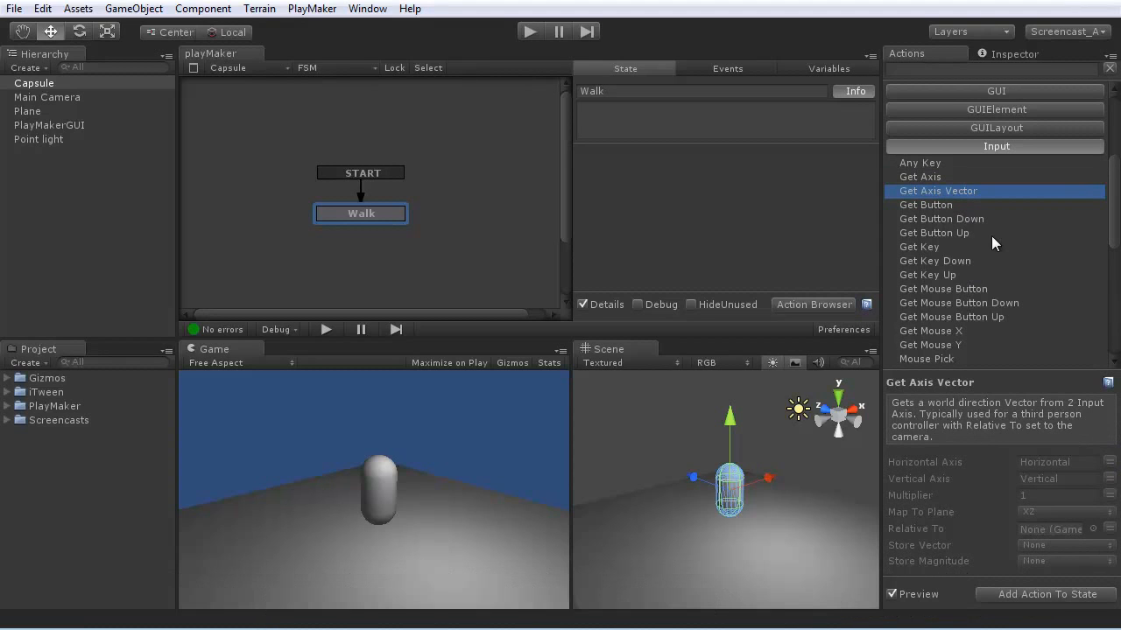
pyautogui.click(1047, 594)
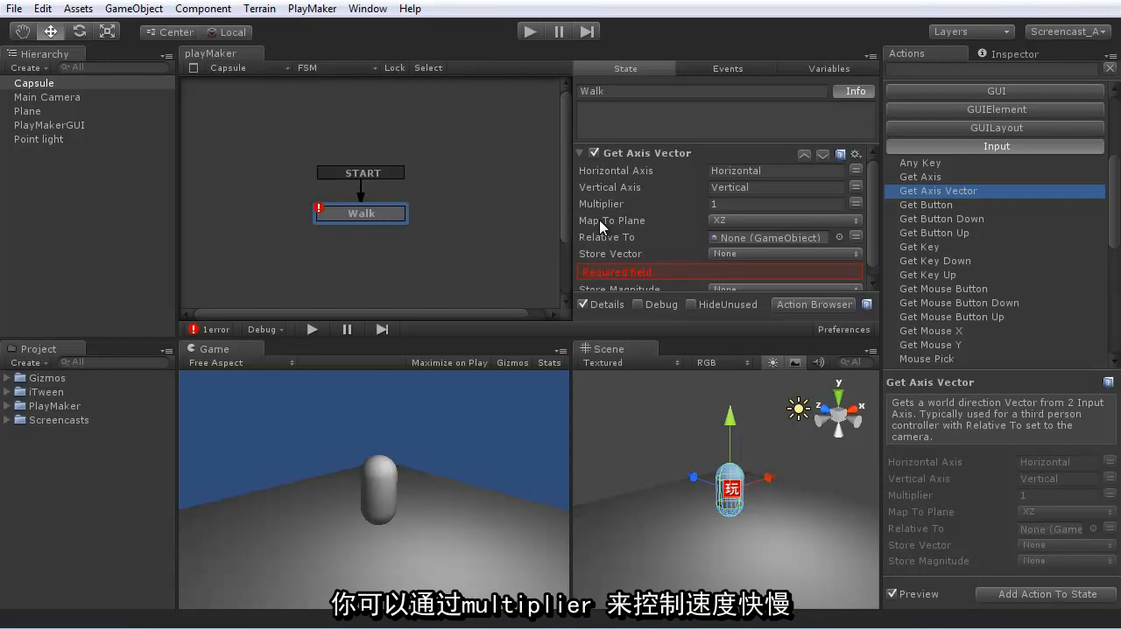
# Check the Map To Plane options, keeping XZ, and make Get Axis Vector relative to the Main Camera.
pyautogui.click(729, 220)
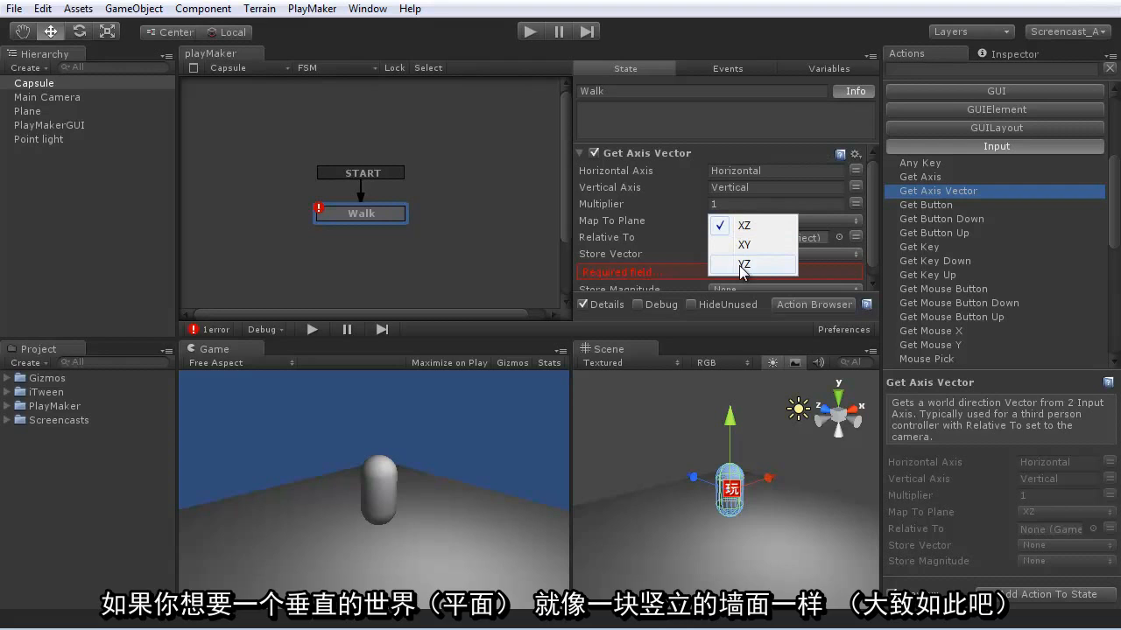
pyautogui.click(652, 223)
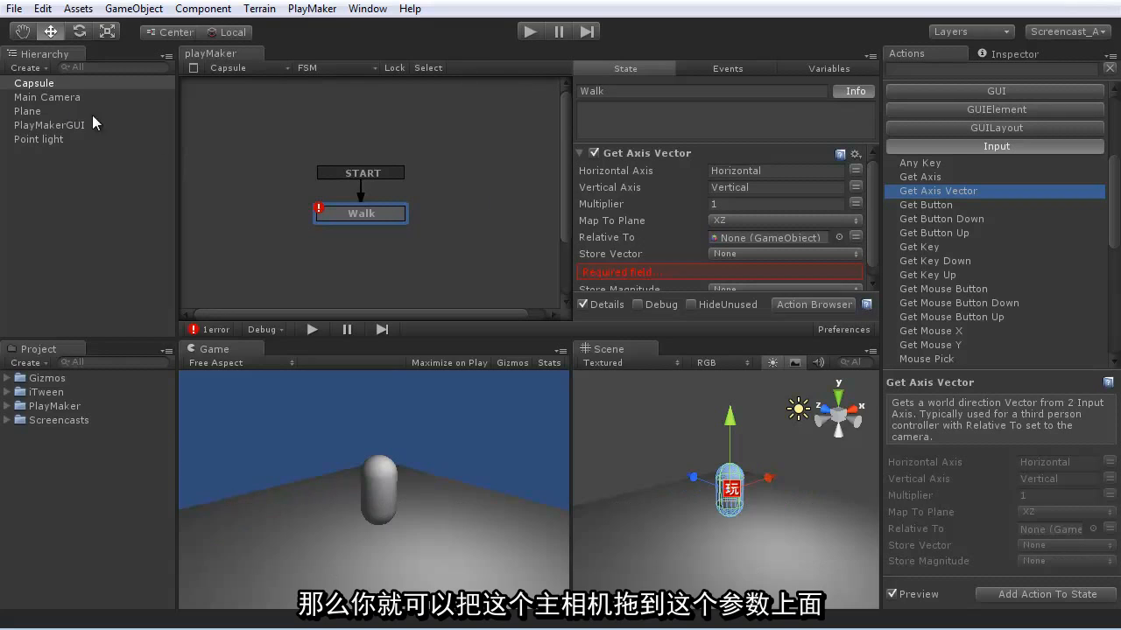
pyautogui.moveTo(45, 98); pyautogui.dragTo(737, 241)
pyautogui.scroll(-1, 644, 265)
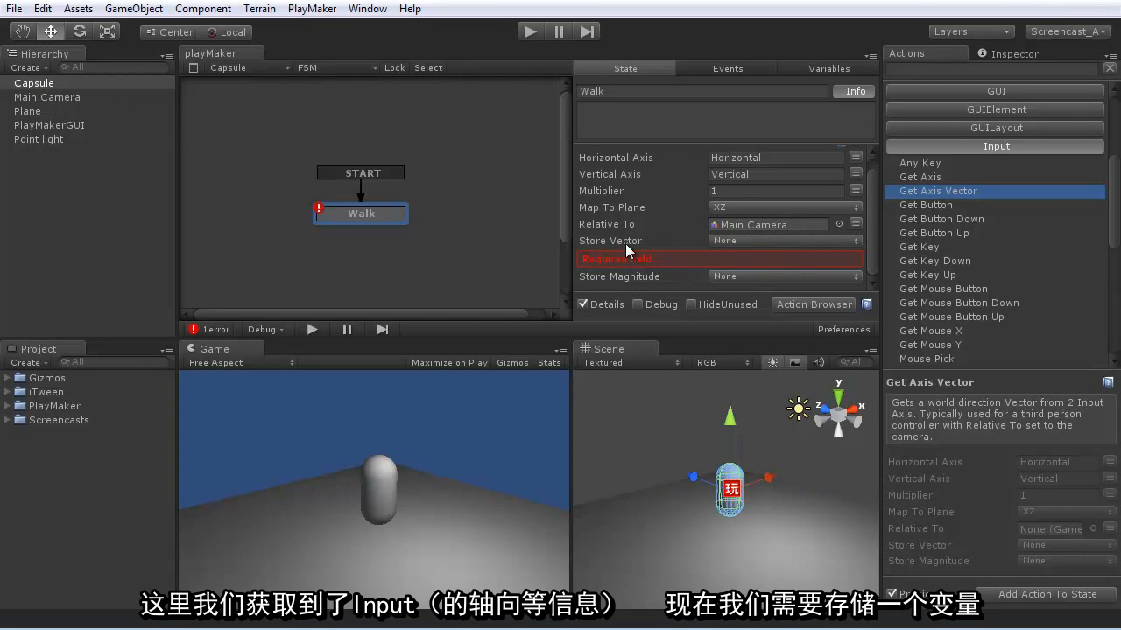
# Create a Vector3 variable named Movement and store the Get Axis Vector output in it.
pyautogui.click(811, 66)
pyautogui.click(691, 287)
pyautogui.write('Move')
pyautogui.click(700, 307)
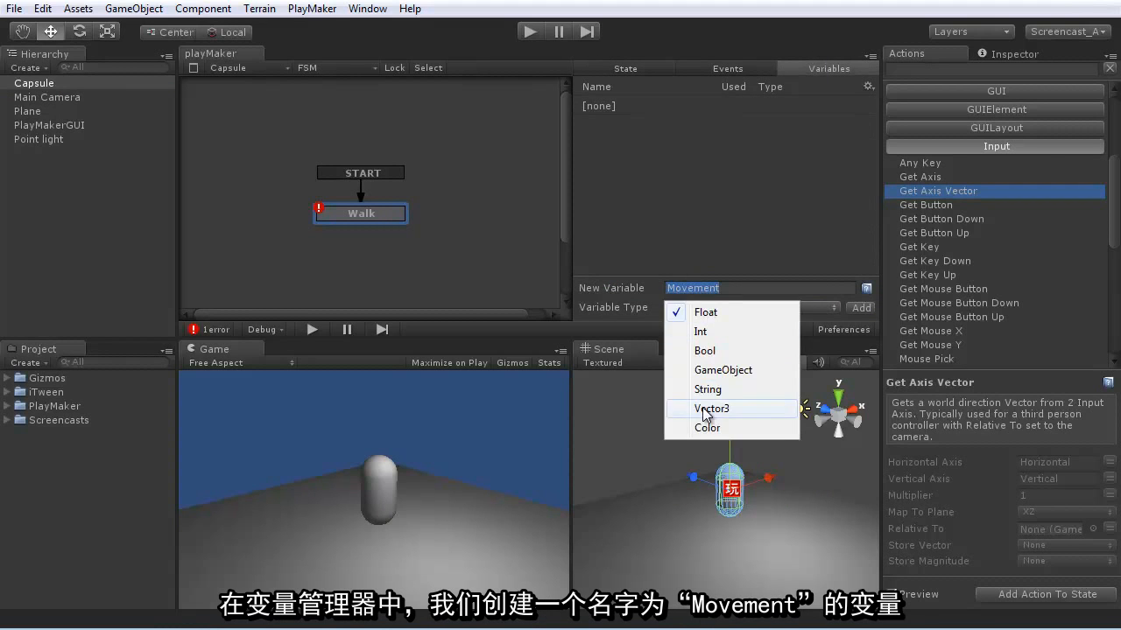
pyautogui.click(708, 409)
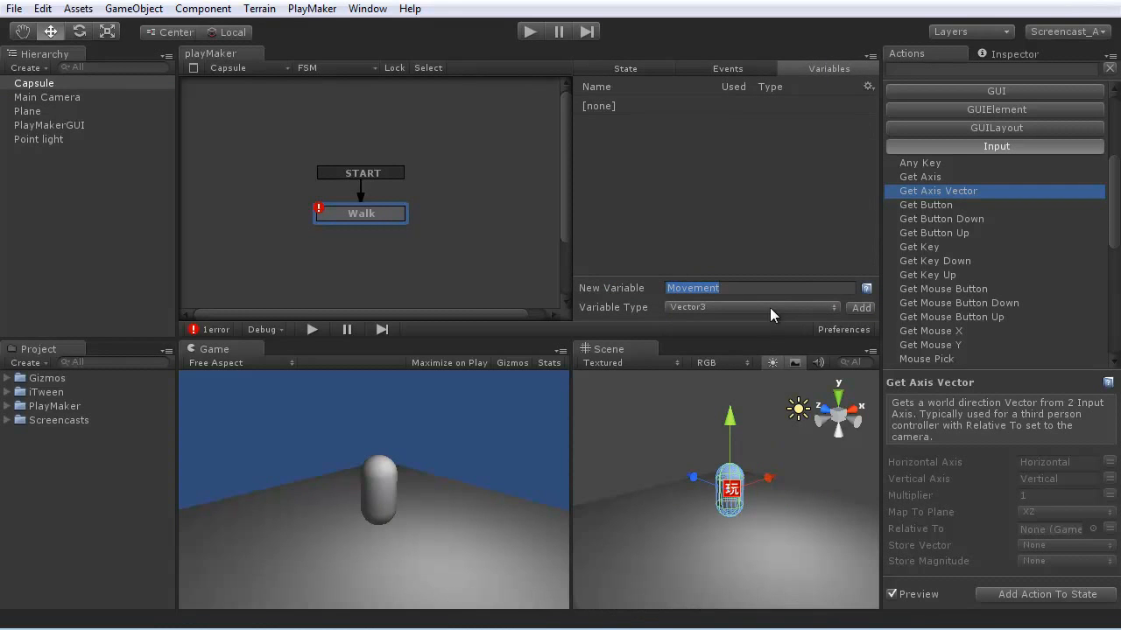
pyautogui.click(861, 308)
pyautogui.click(623, 70)
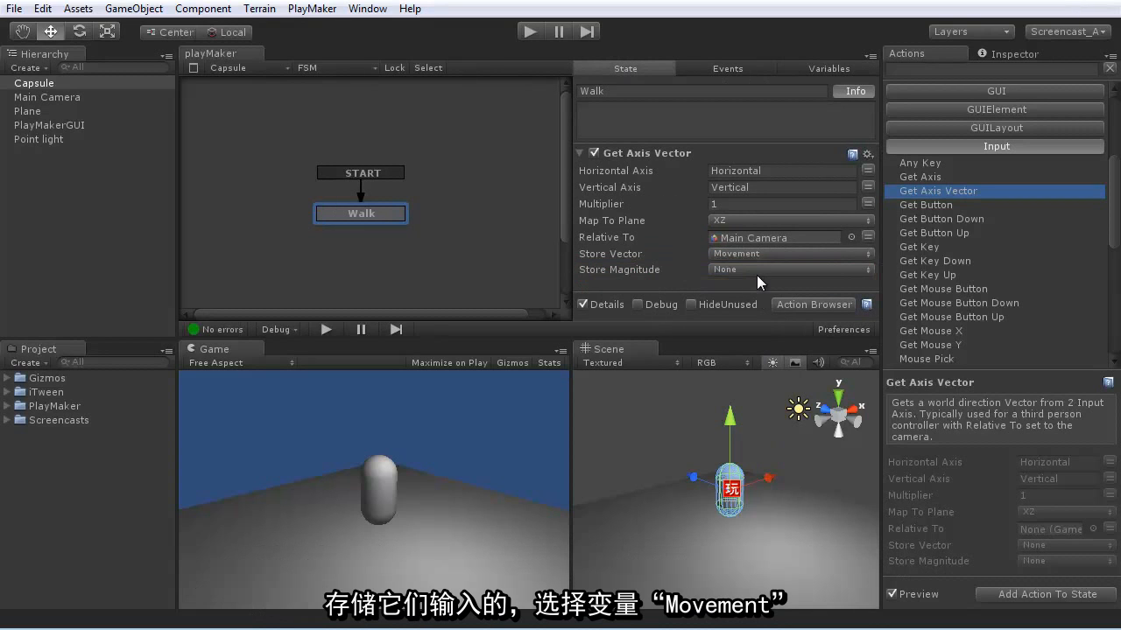
# Add the Controller Simple Move action from the Character category to the Walk state, using Movement as its move vector.
pyautogui.moveTo(1114, 212); pyautogui.dragTo(1109, 143)
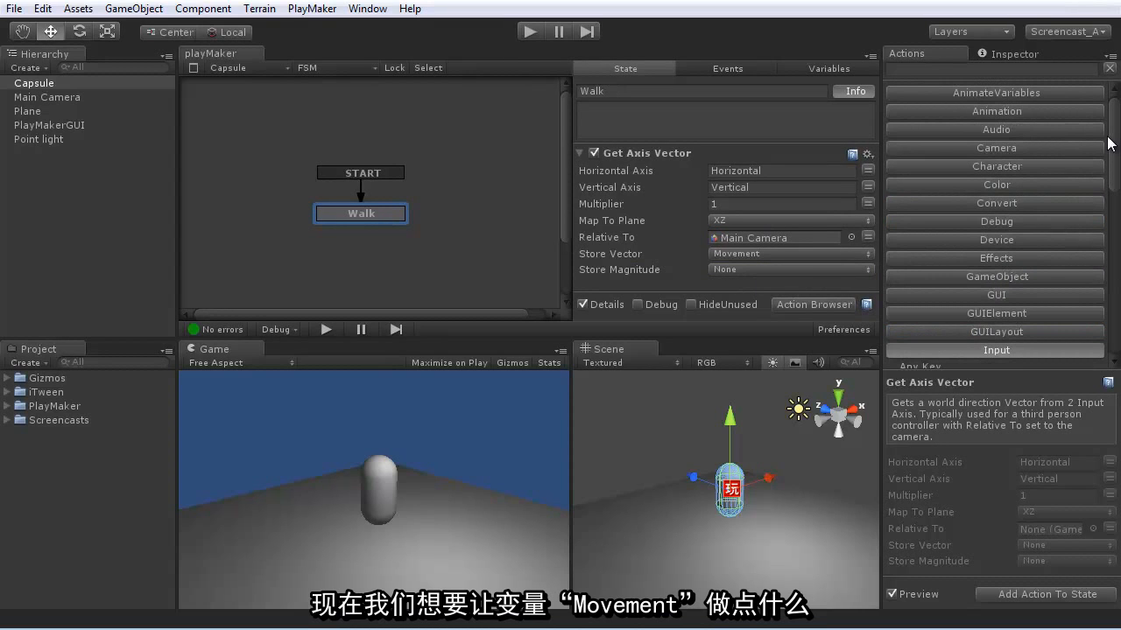
pyautogui.click(1003, 167)
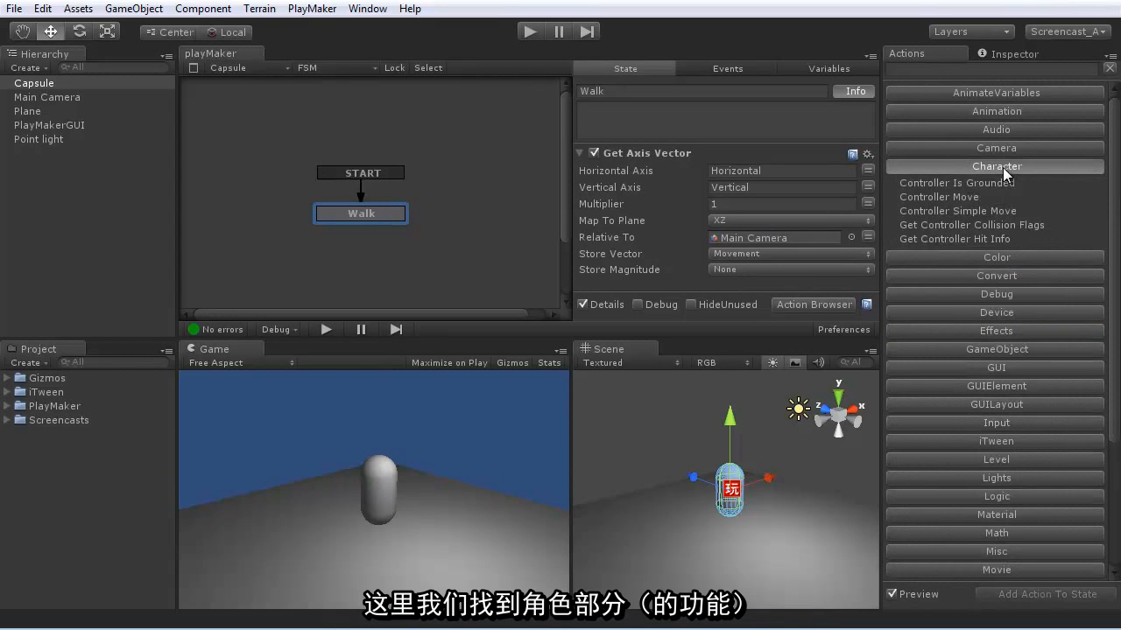
pyautogui.click(975, 210)
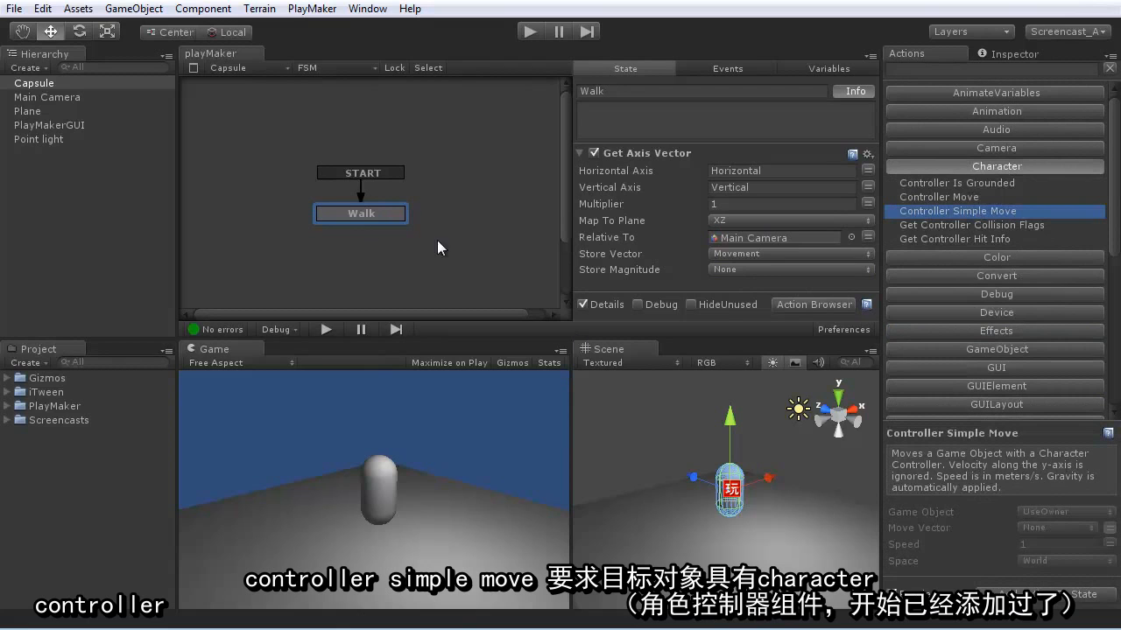
pyautogui.click(1034, 596)
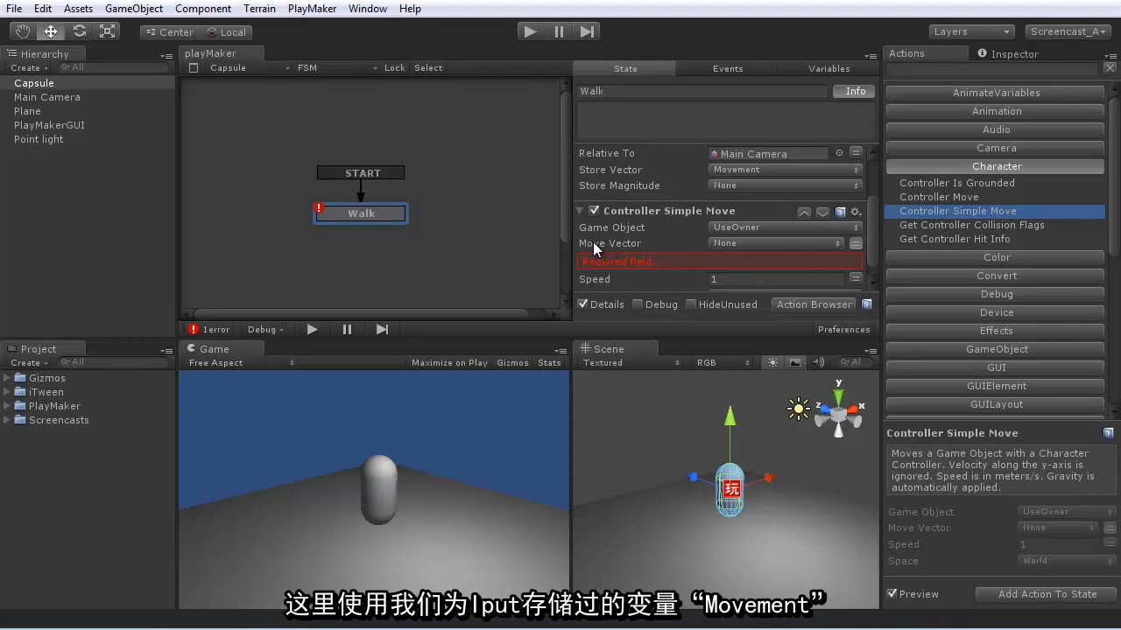
pyautogui.click(718, 245)
pyautogui.click(749, 266)
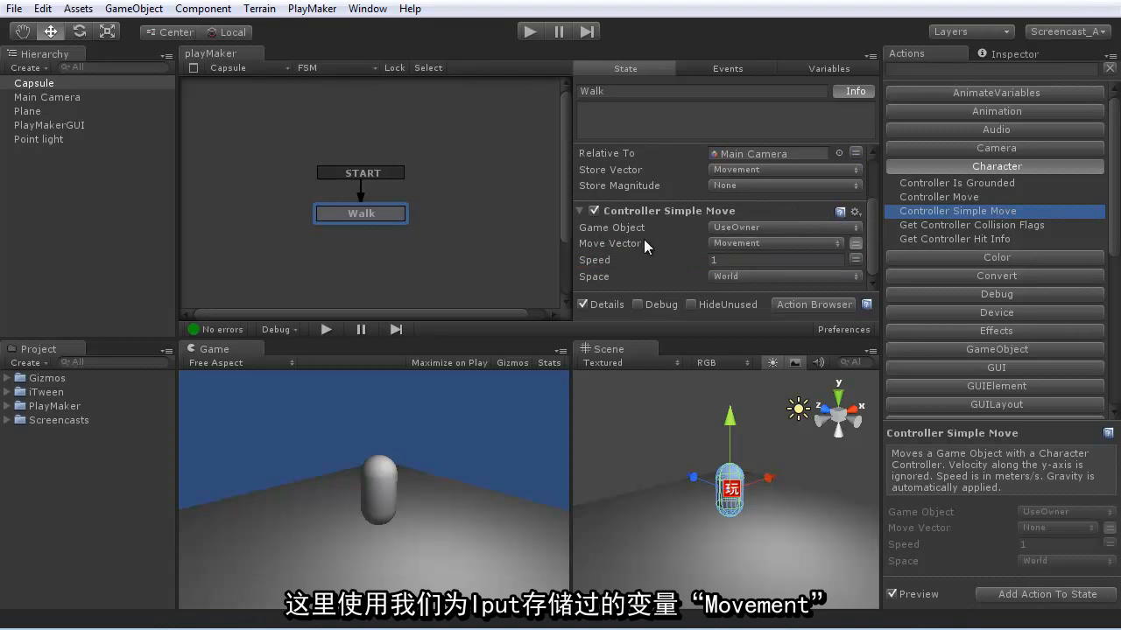
# Play the scene to test moving the capsule in all directions, and stop playback.
pyautogui.click(528, 32)
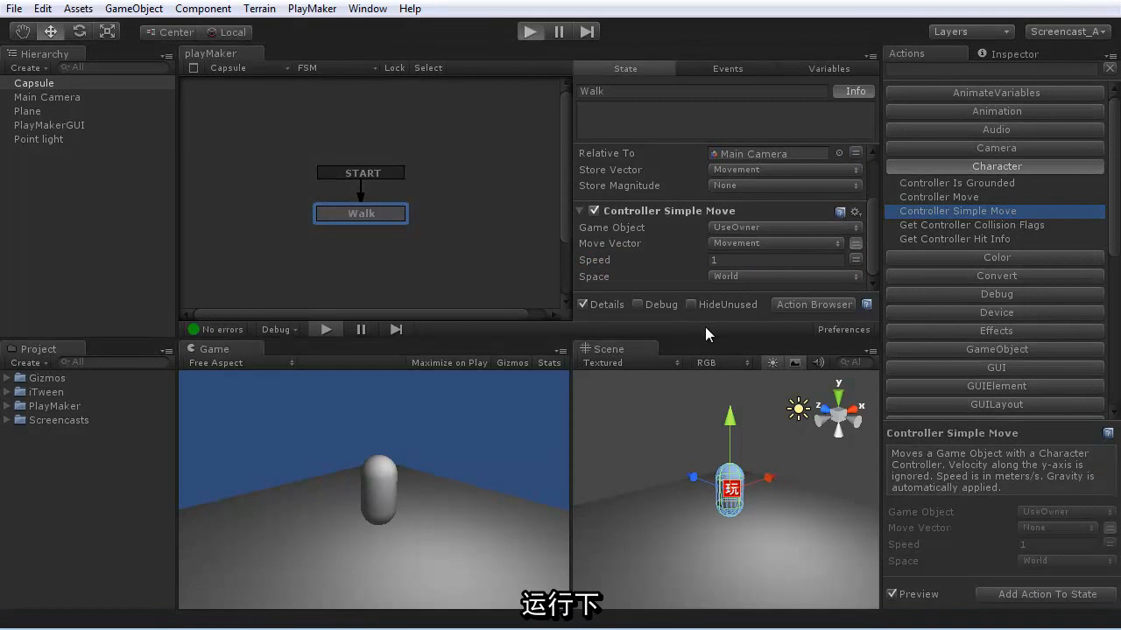
pyautogui.press('s')
pyautogui.press('d')
pyautogui.press('a')
pyautogui.press('w')
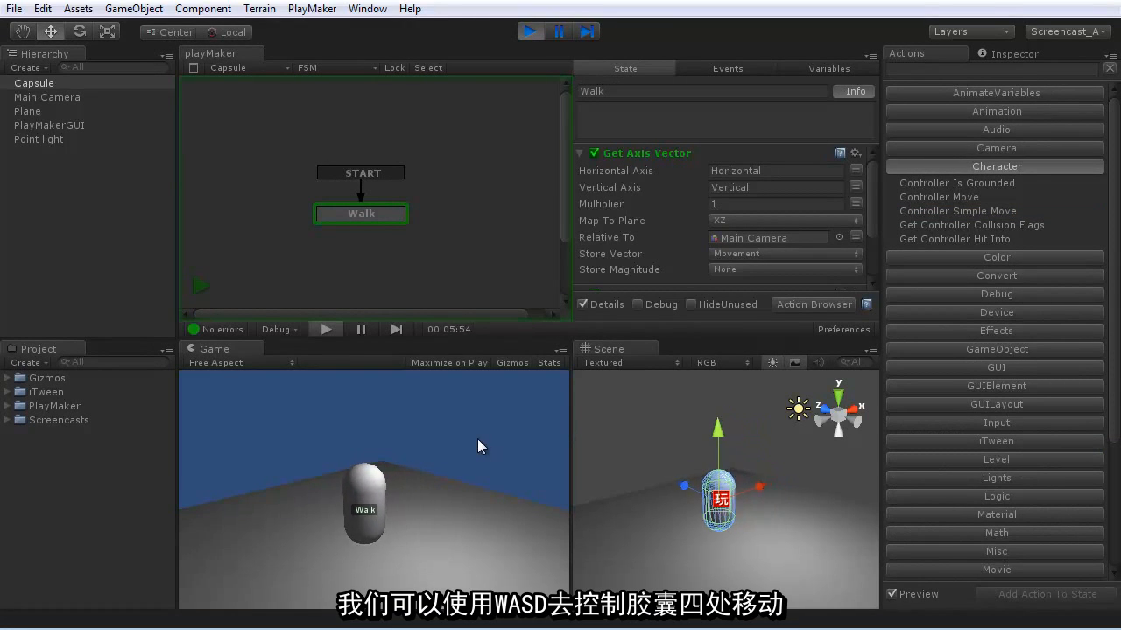
pyautogui.press('d')
pyautogui.press('s')
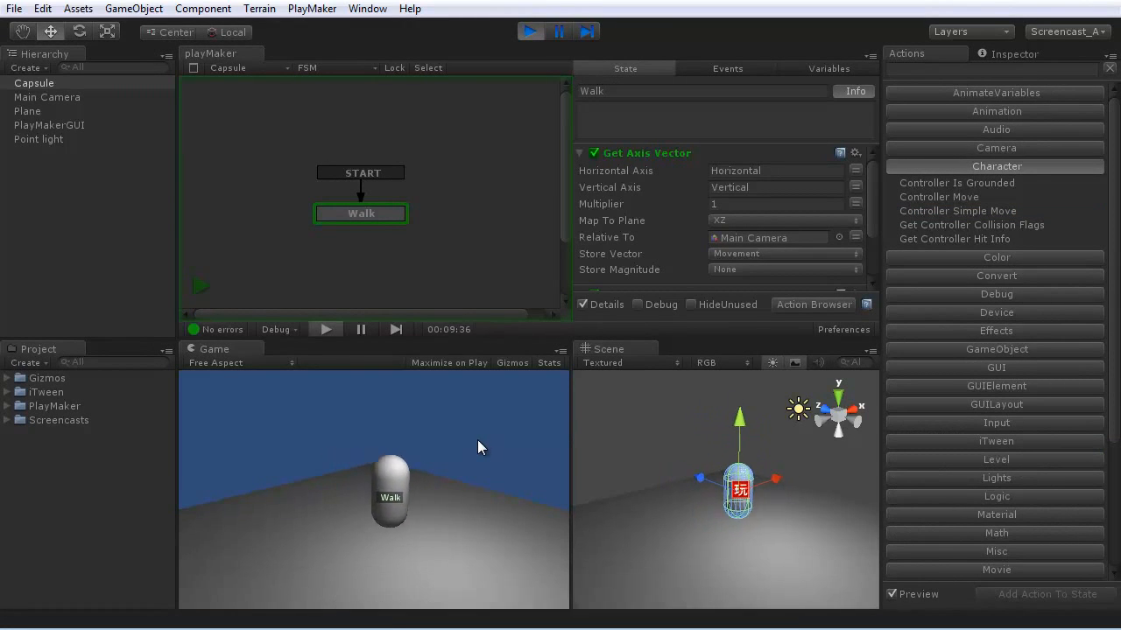
pyautogui.press('a')
pyautogui.click(527, 32)
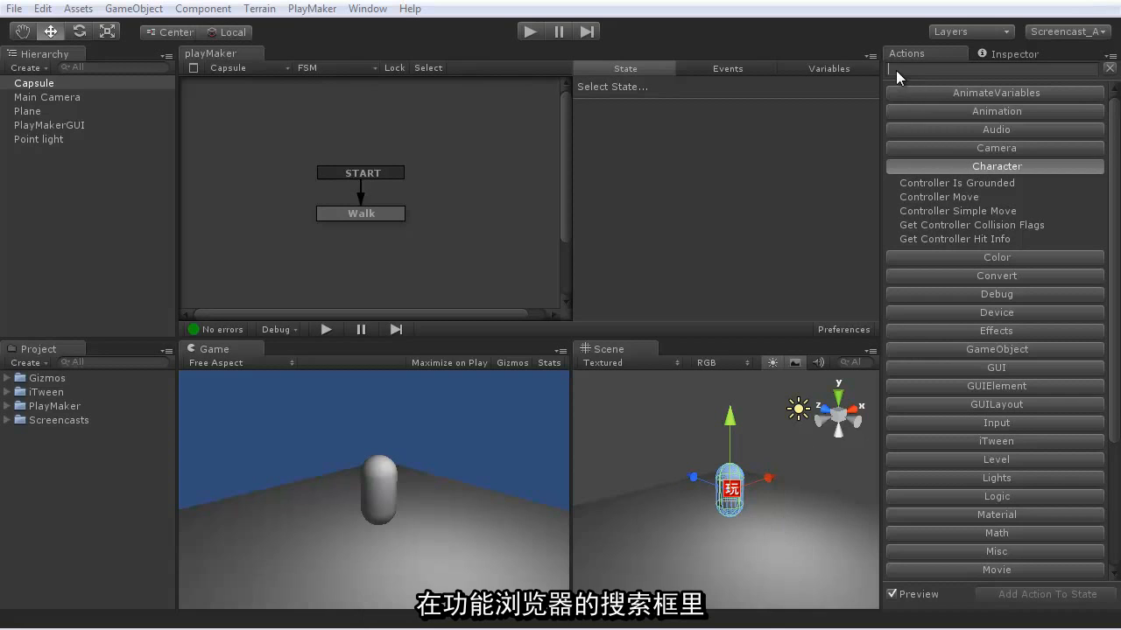
# Search the actions for "look" and add Smooth Look At Direction to the Walk state, with Movement as the target direction.
pyautogui.write('look')
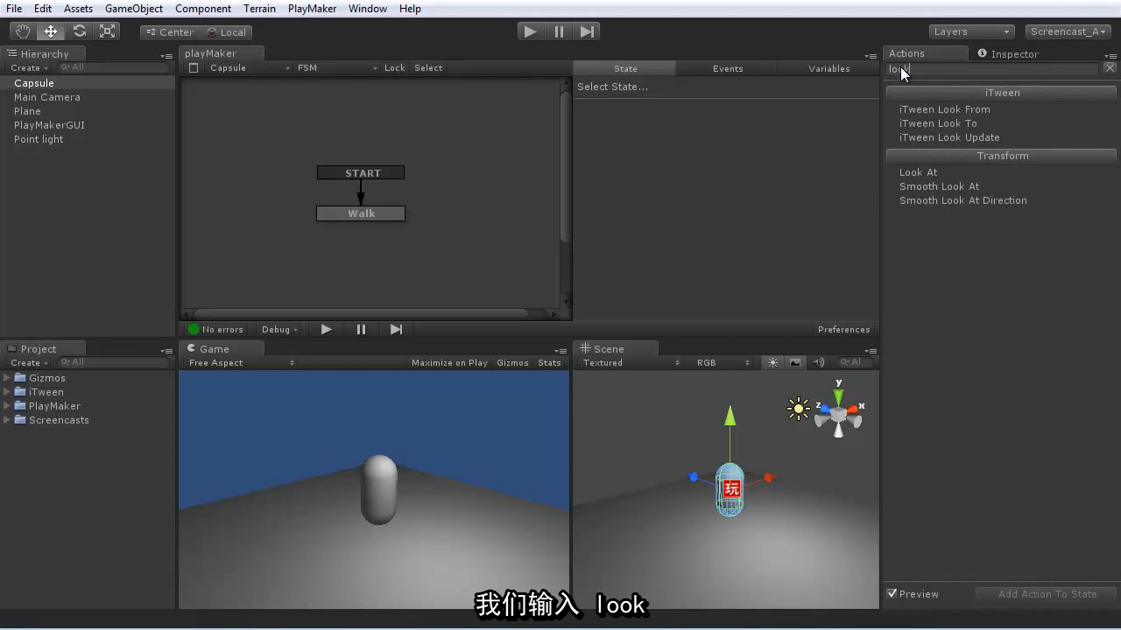
pyautogui.click(959, 199)
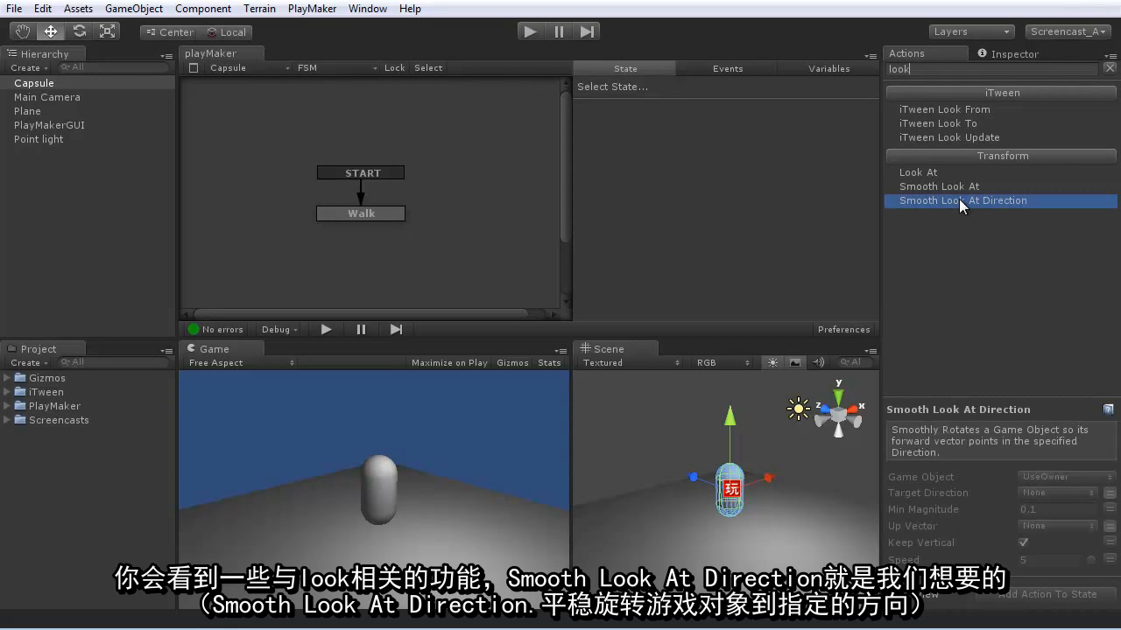
pyautogui.click(361, 214)
pyautogui.click(1047, 596)
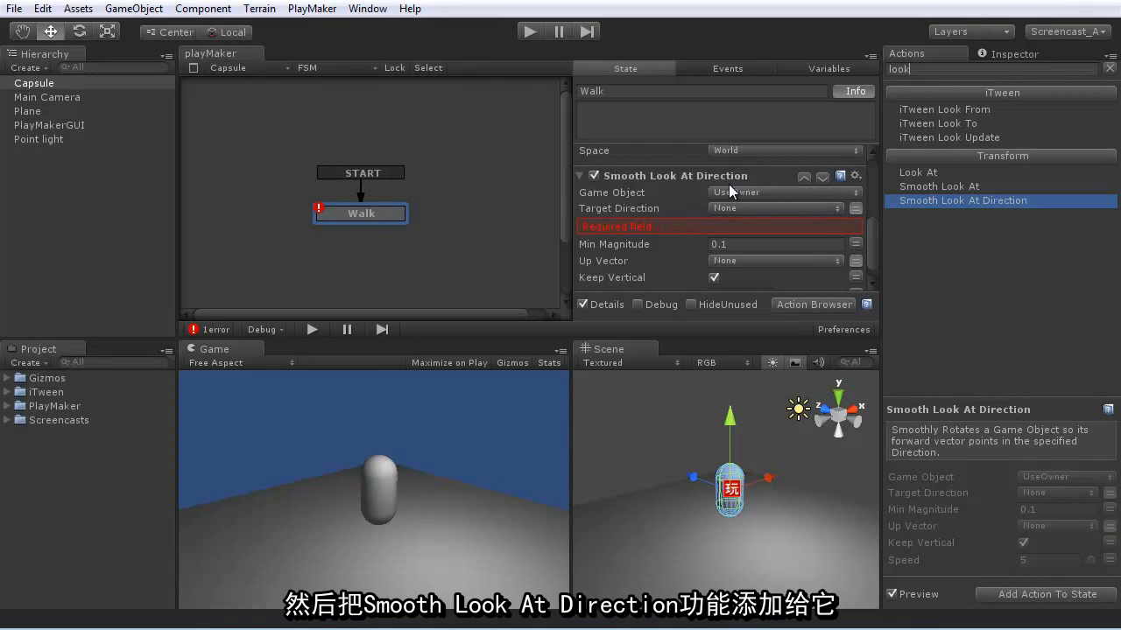
pyautogui.click(736, 208)
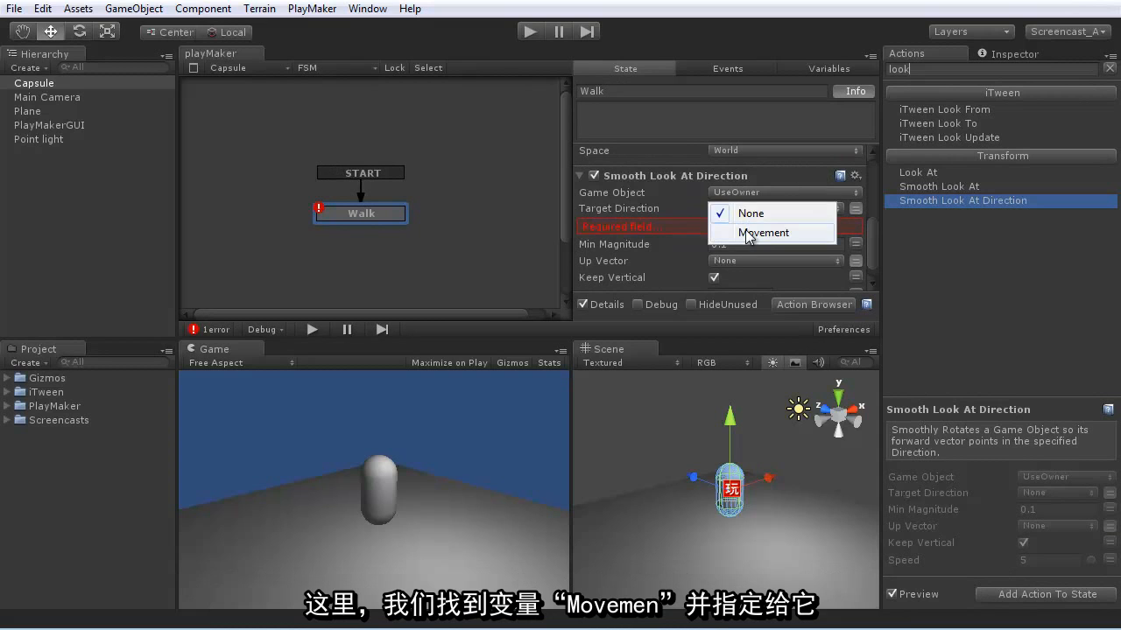
pyautogui.click(752, 233)
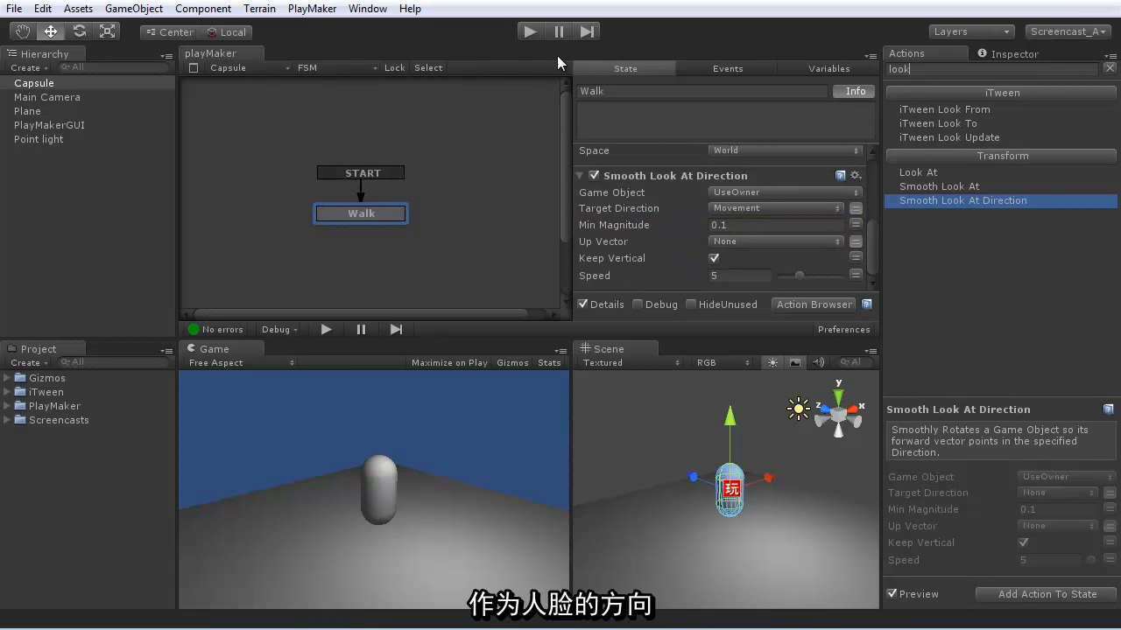
# Play the scene to test that the capsule turns smoothly towards its movement direction, and stop playback.
pyautogui.hotkey('ctrl', 'p')
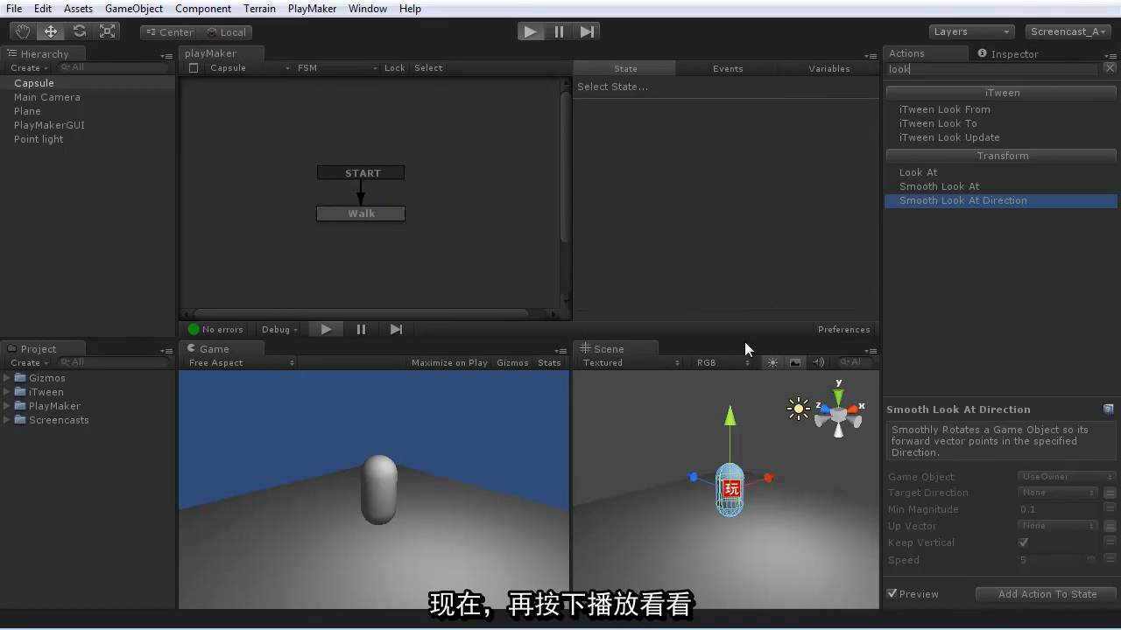
pyautogui.press('Right')
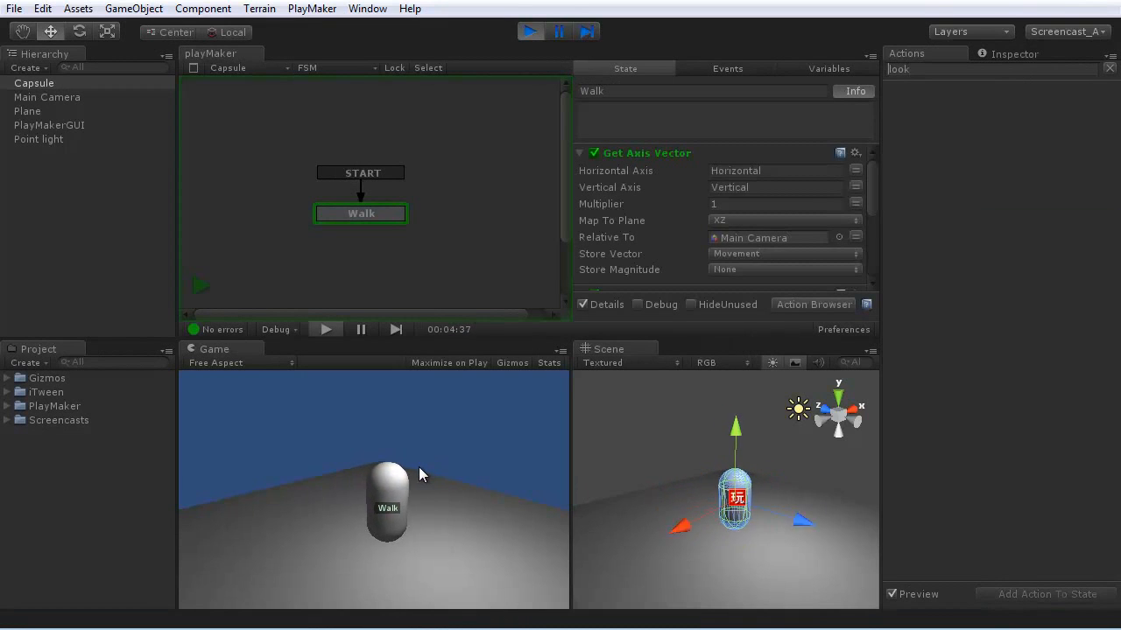
pyautogui.press('Left')
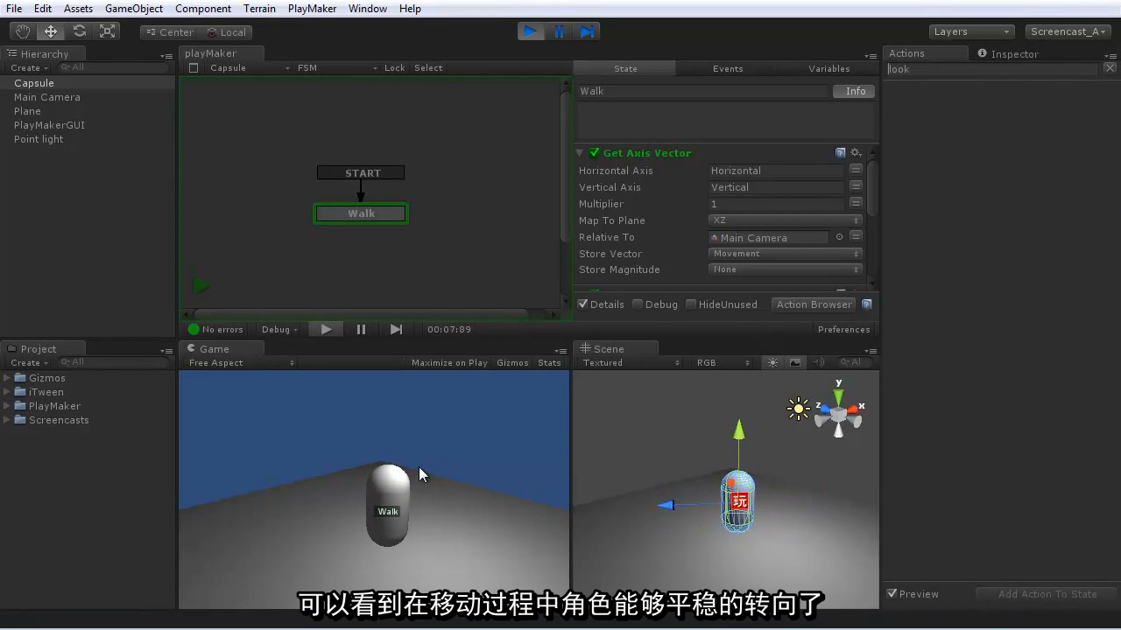
pyautogui.press('Down')
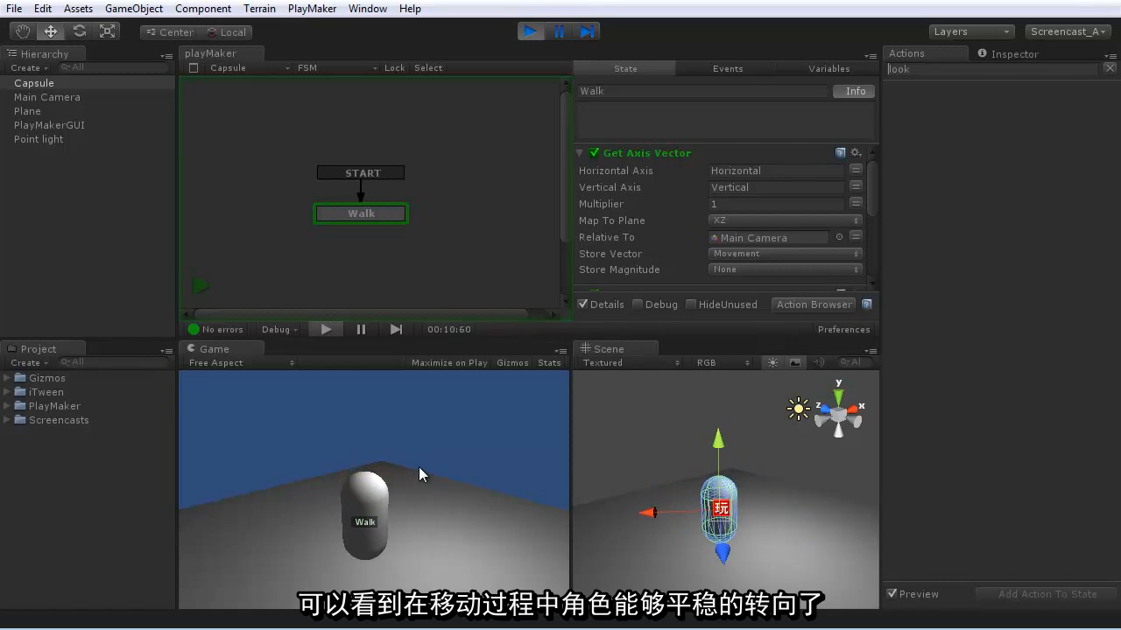
pyautogui.press('Right')
pyautogui.press('Up')
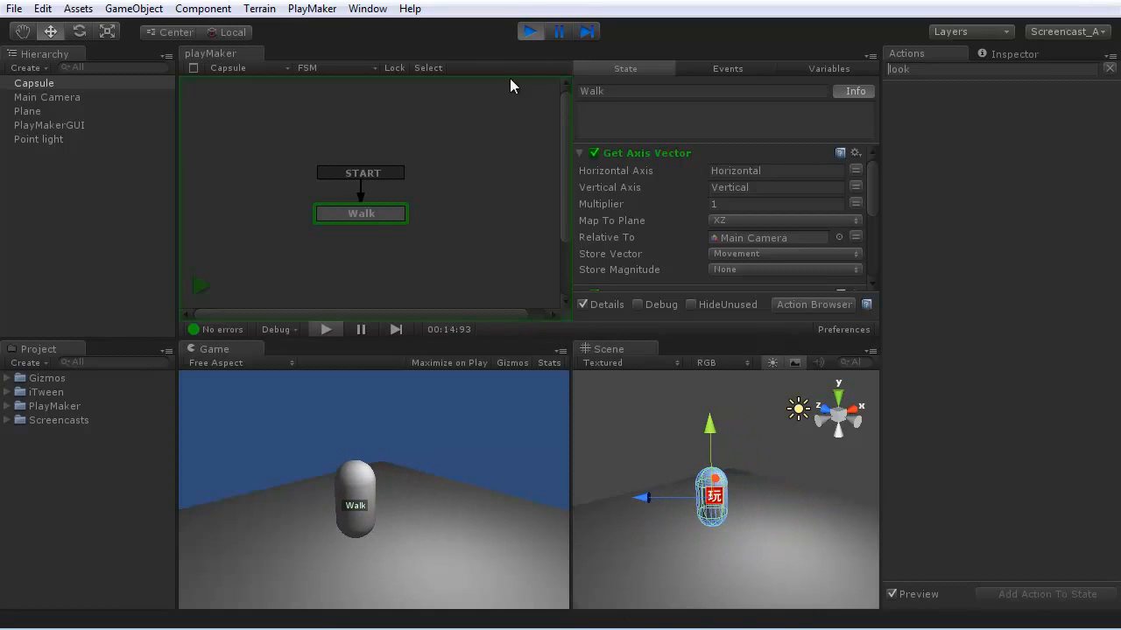
pyautogui.click(529, 32)
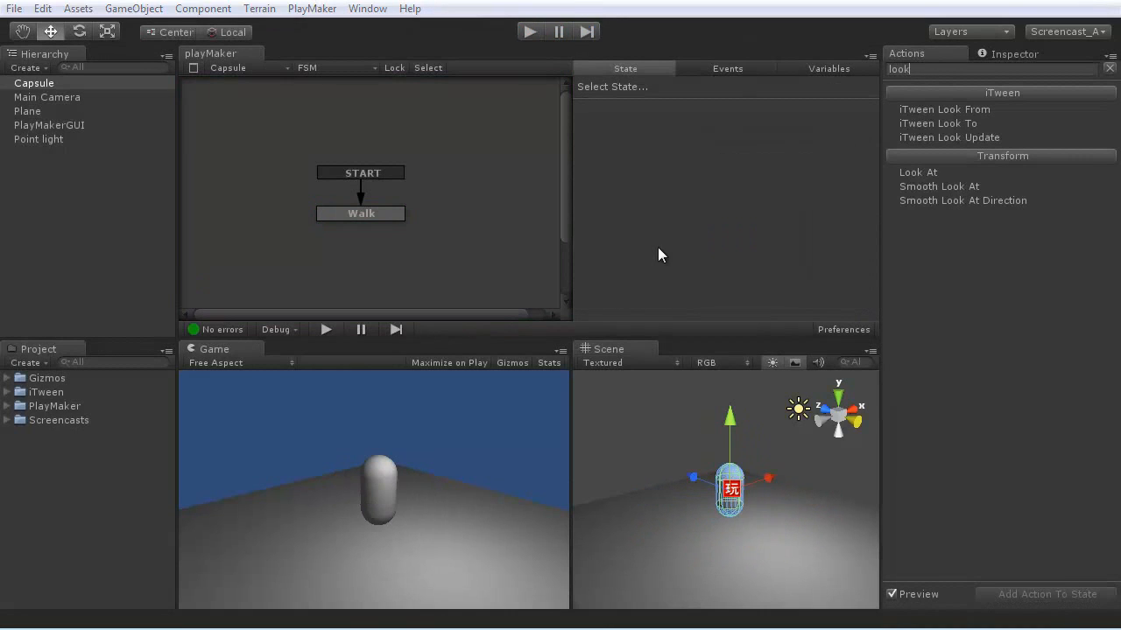
# Add a new FSM to the Main Camera and name its first state LookAt.
pyautogui.click(61, 97)
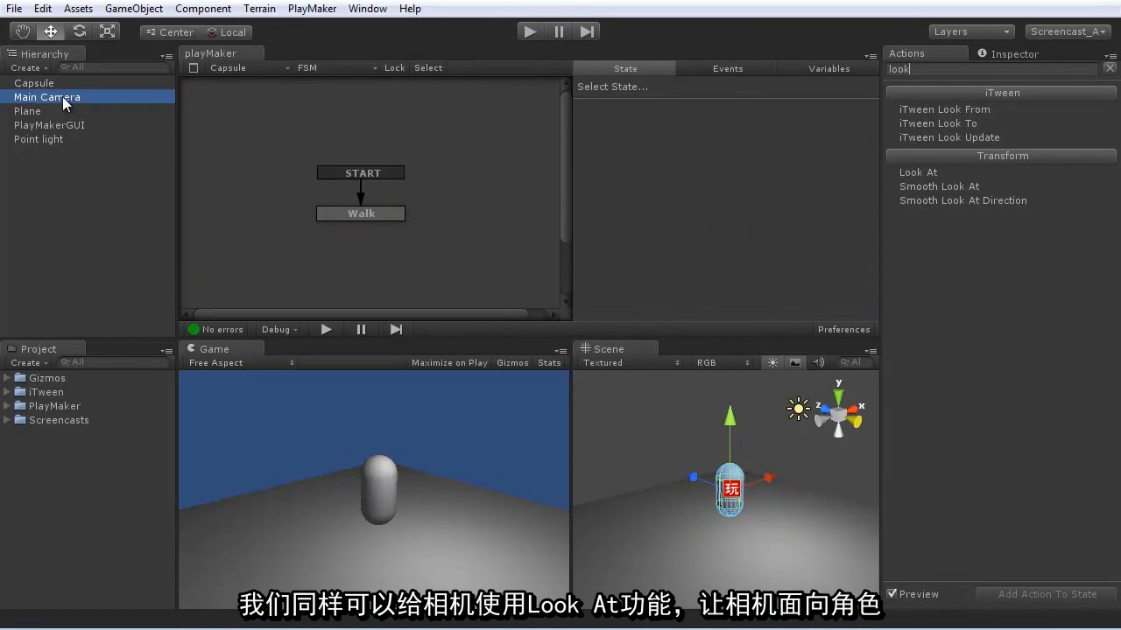
pyautogui.rightClick(320, 181)
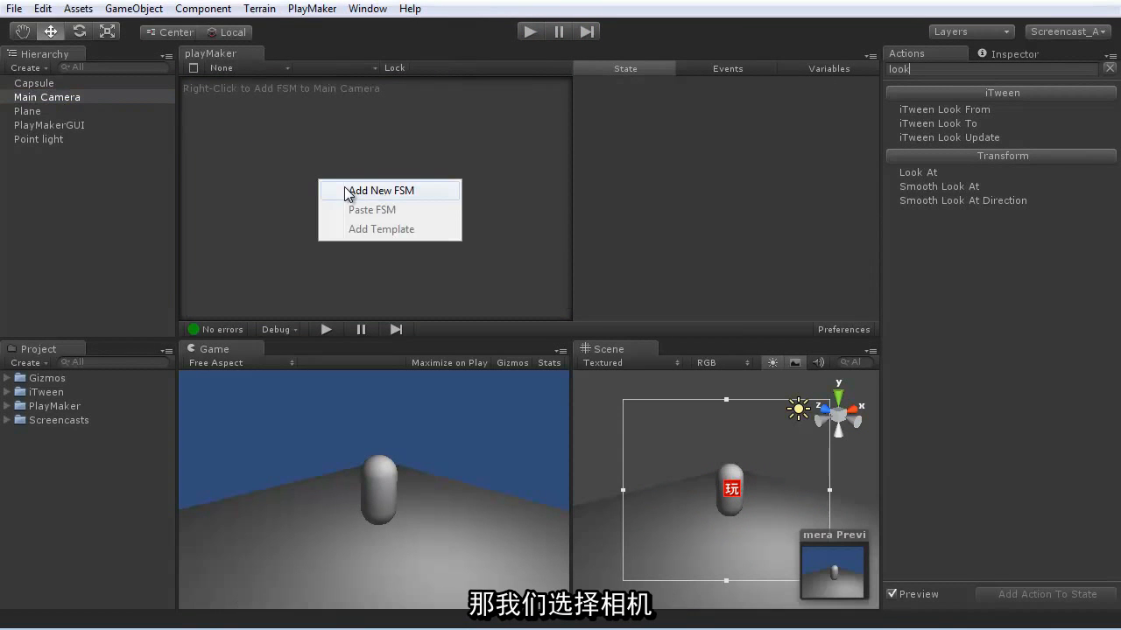
pyautogui.click(345, 190)
pyautogui.click(391, 256)
pyautogui.click(637, 94)
pyautogui.write('LookAt')
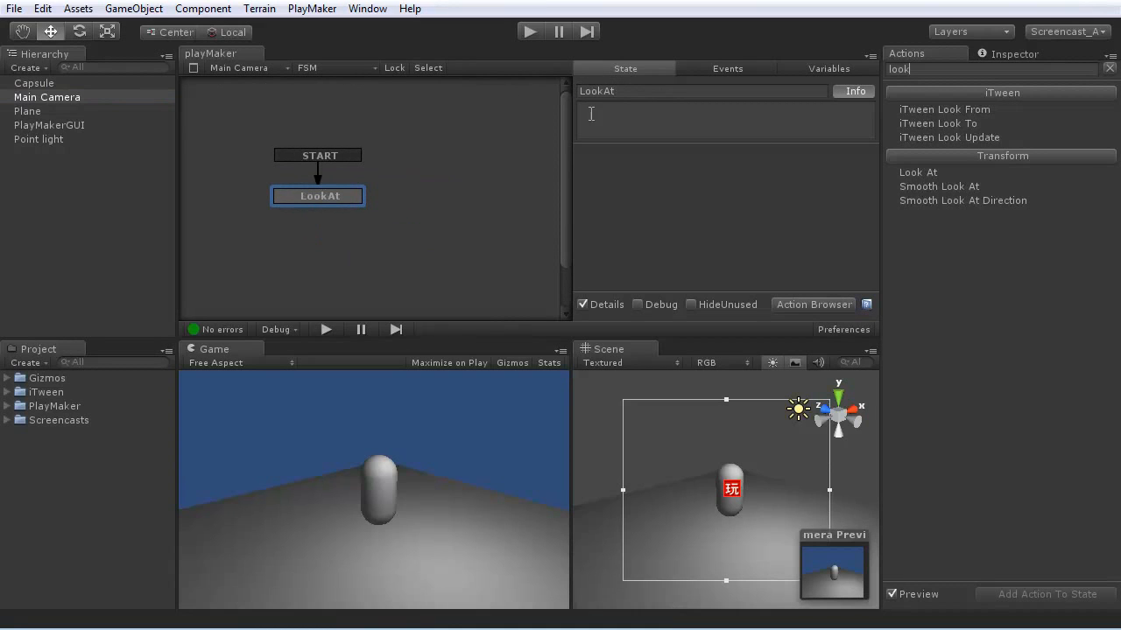
# Add the Smooth Look At action to the LookAt state, with Capsule as target object and Keep Vertical off.
pyautogui.click(934, 185)
pyautogui.click(1039, 594)
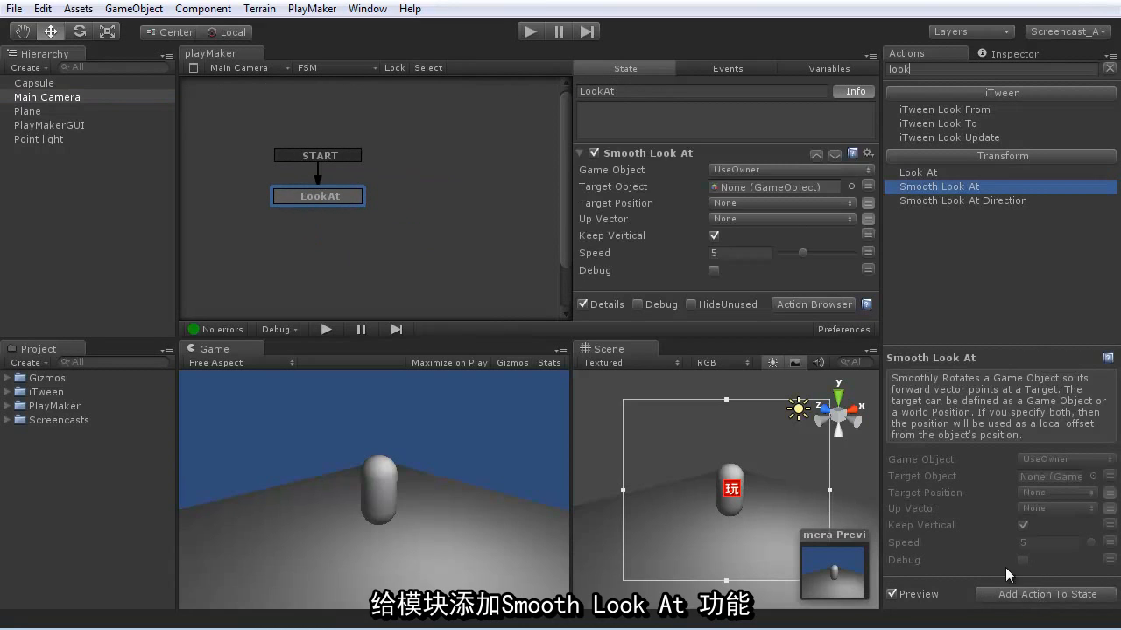
pyautogui.moveTo(35, 83); pyautogui.dragTo(742, 189)
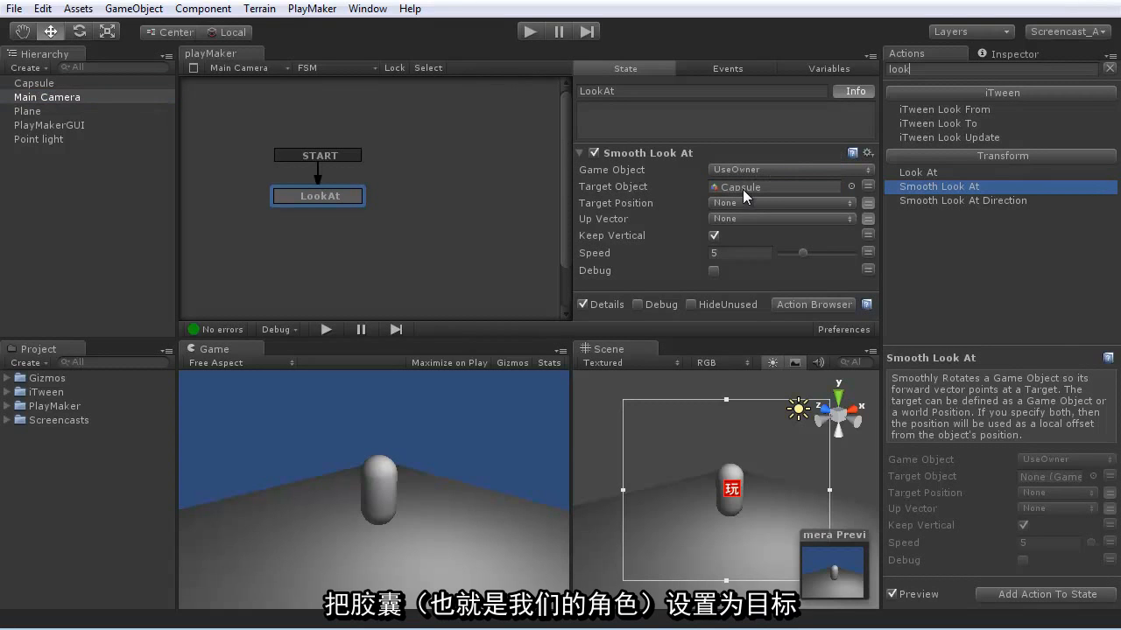
# Play the scene to test that the camera turns to track the capsule, and stop playback.
pyautogui.click(530, 32)
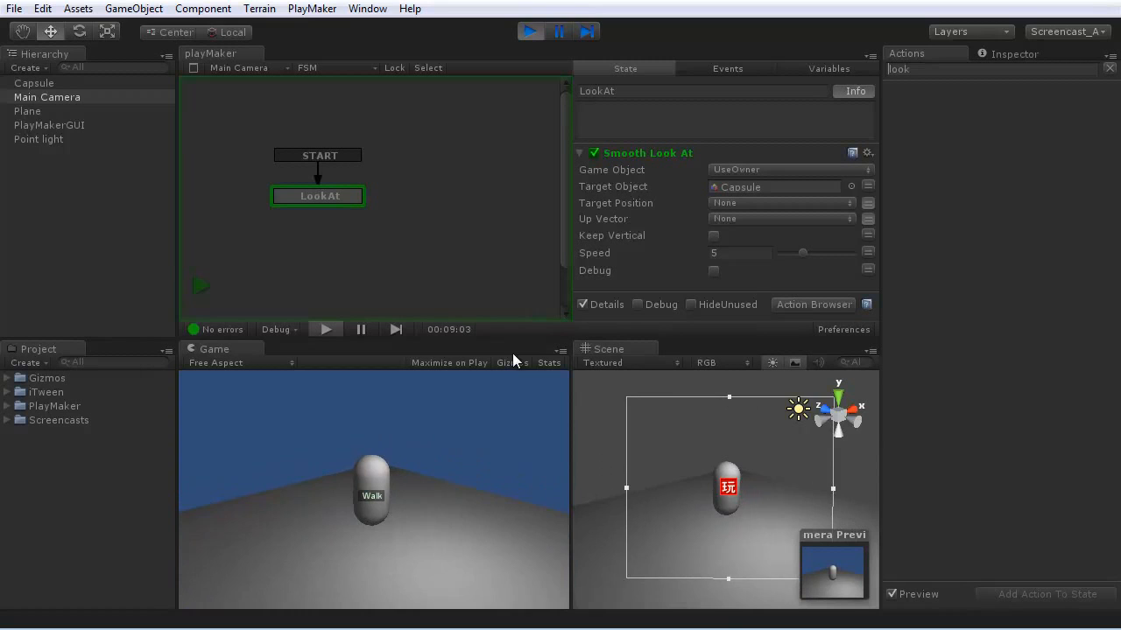
pyautogui.click(530, 32)
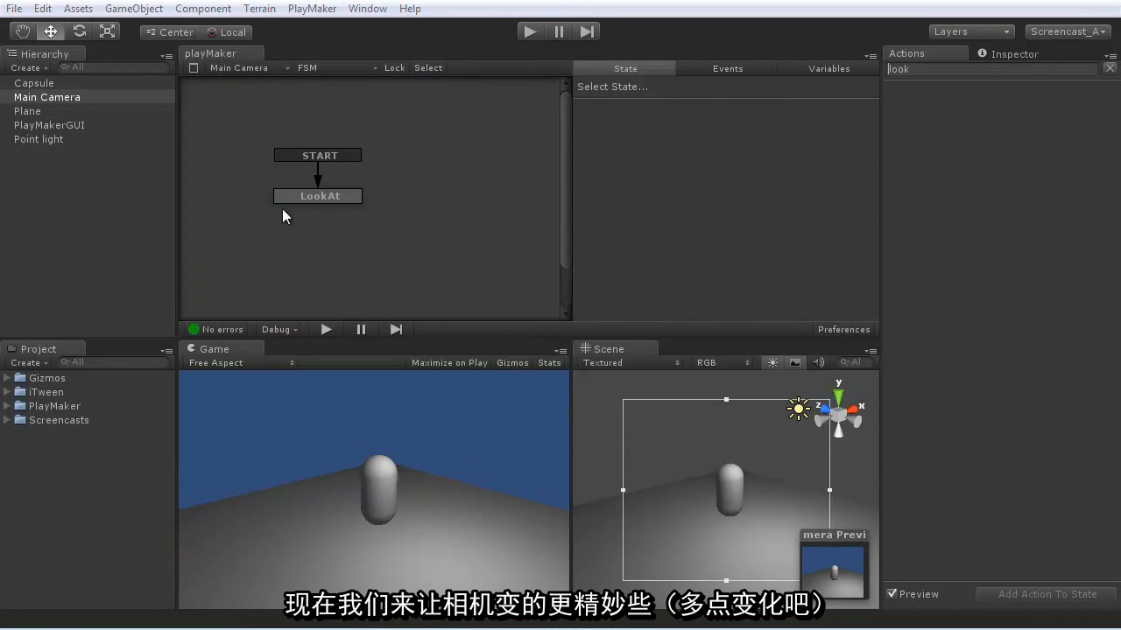
# Add a second state named FadeIn to the camera's FSM, beside the LookAt state.
pyautogui.click(302, 199)
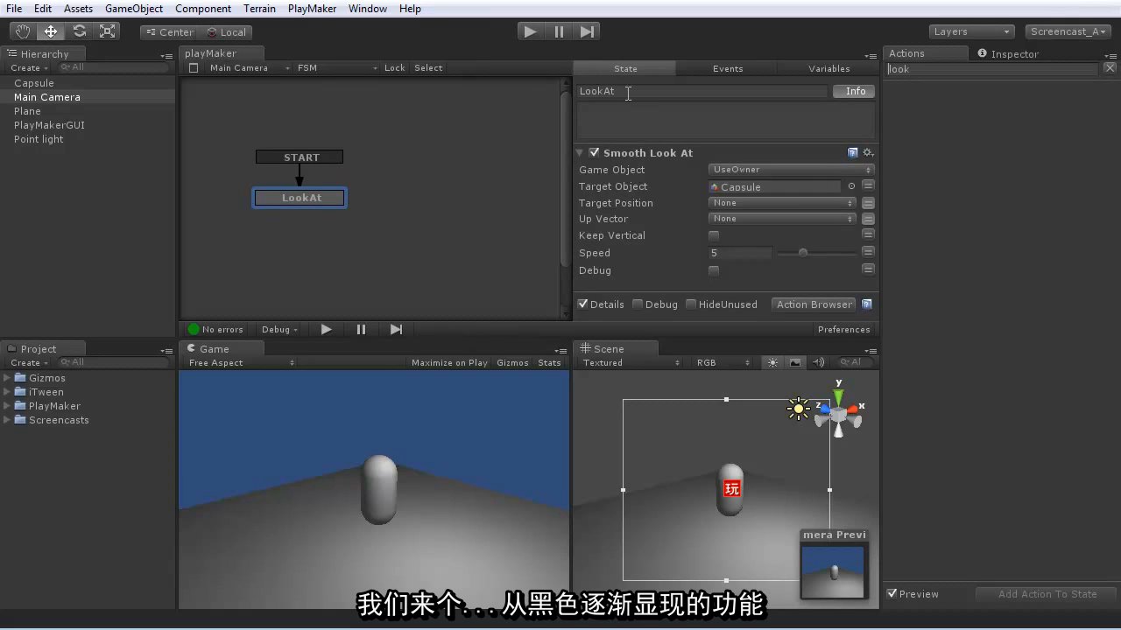
pyautogui.rightClick(405, 157)
pyautogui.click(430, 166)
pyautogui.click(657, 91)
pyautogui.write('FadeIn')
pyautogui.press('Return')
# Search the actions for "fade" and add Camera Fade In to the FadeIn state, with a time of 3.
pyautogui.click(918, 69)
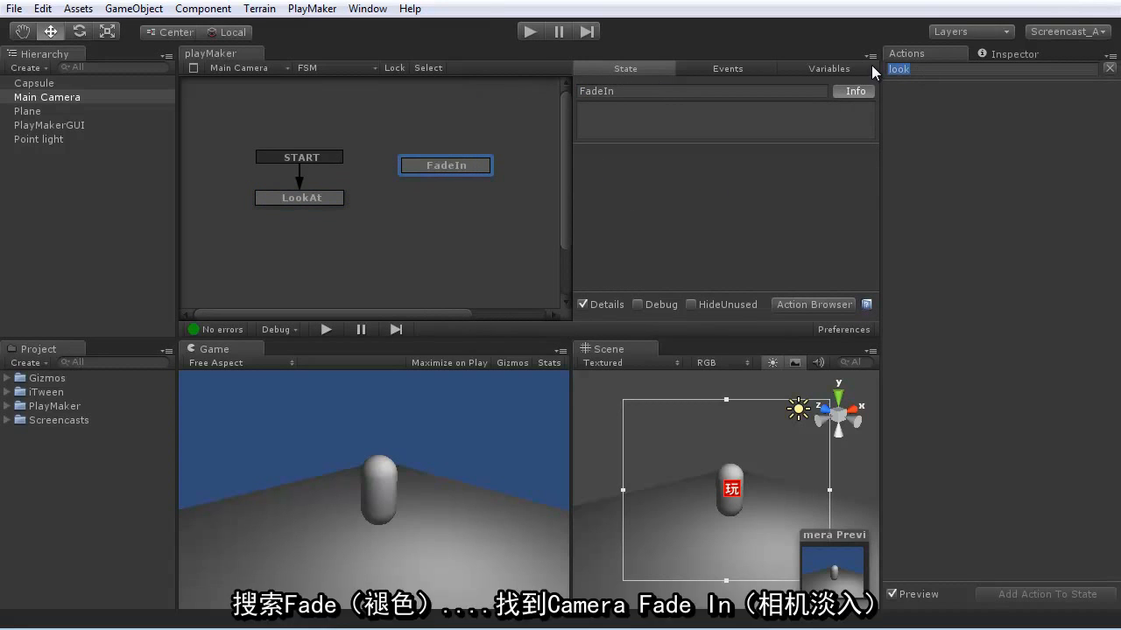
pyautogui.write('fade')
pyautogui.moveTo(940, 109); pyautogui.dragTo(661, 239)
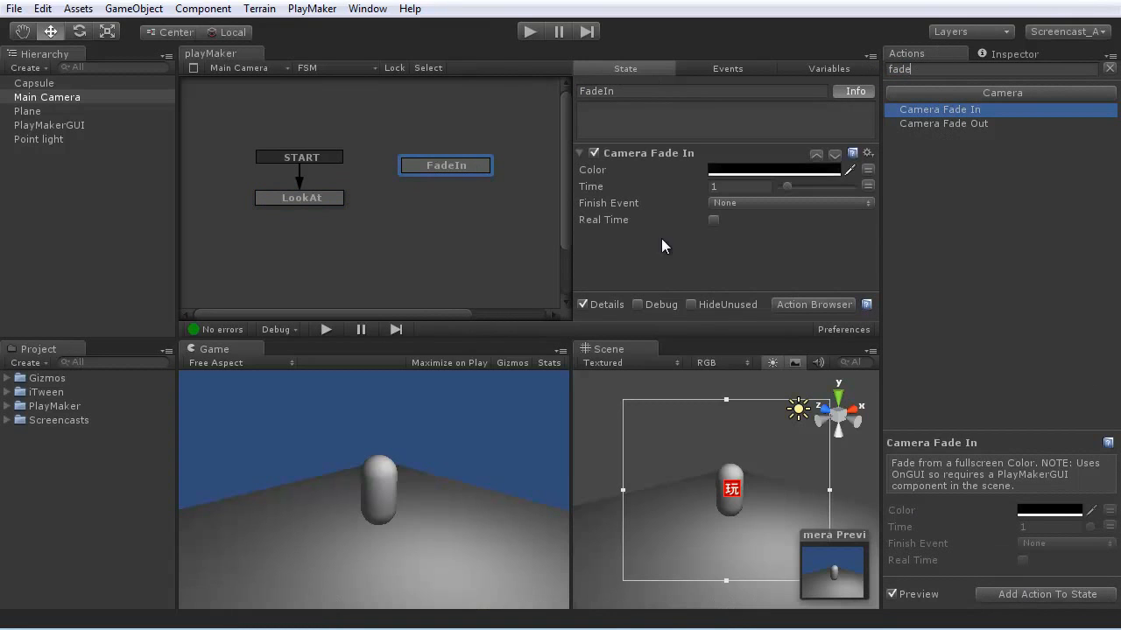
pyautogui.click(737, 188)
pyautogui.write('3')
# Make FadeIn the start state and link it to LookAt with a FINISHED transition.
pyautogui.rightClick(426, 168)
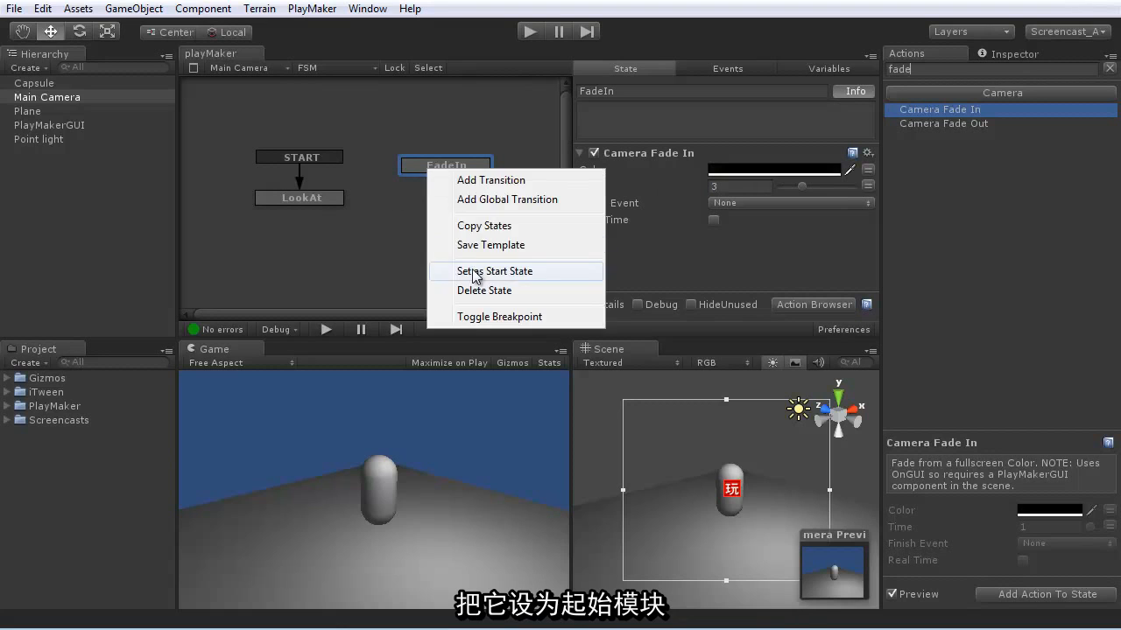
pyautogui.click(491, 268)
pyautogui.rightClick(438, 168)
pyautogui.click(473, 172)
pyautogui.click(421, 181)
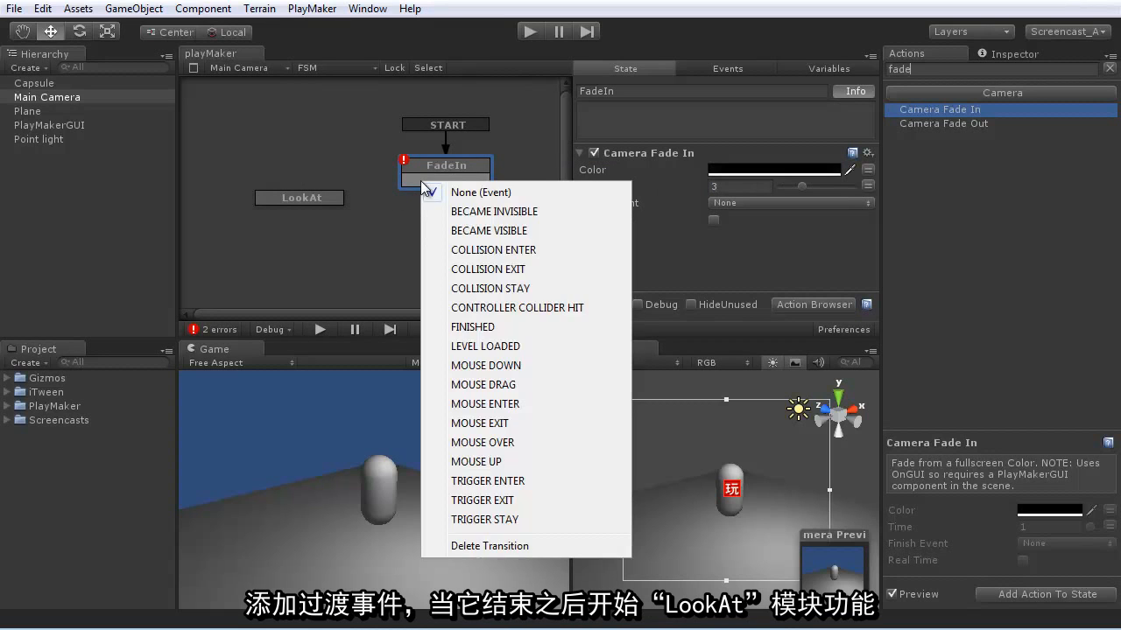
pyautogui.click(462, 327)
pyautogui.moveTo(405, 179); pyautogui.dragTo(317, 197)
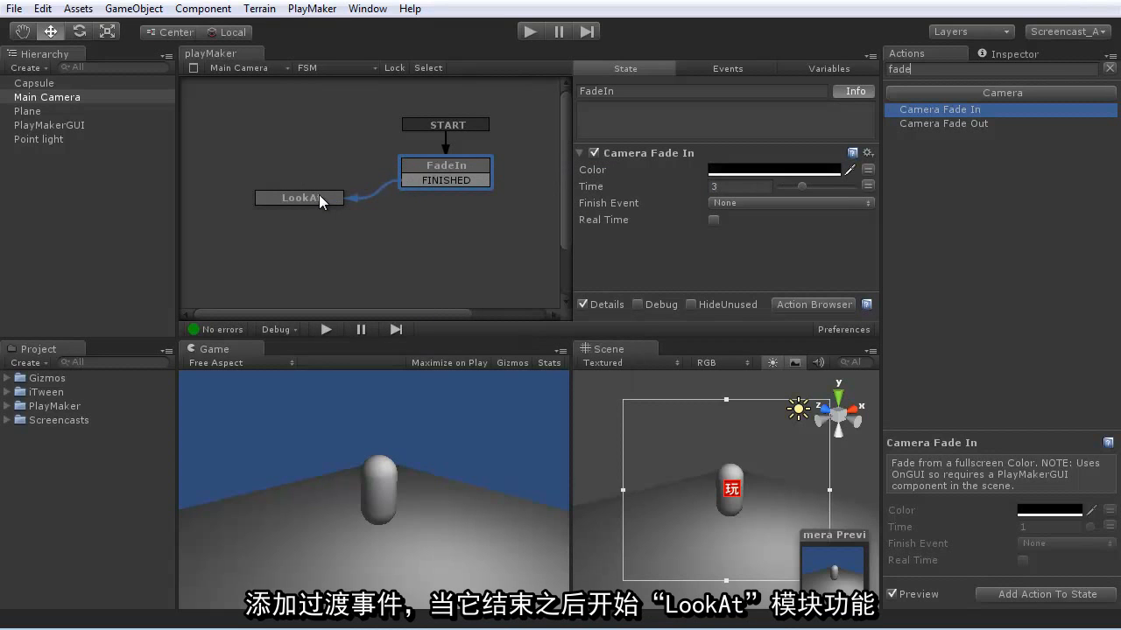
# Play the scene to test the fade-in followed by camera tracking, and stop playback.
pyautogui.click(529, 31)
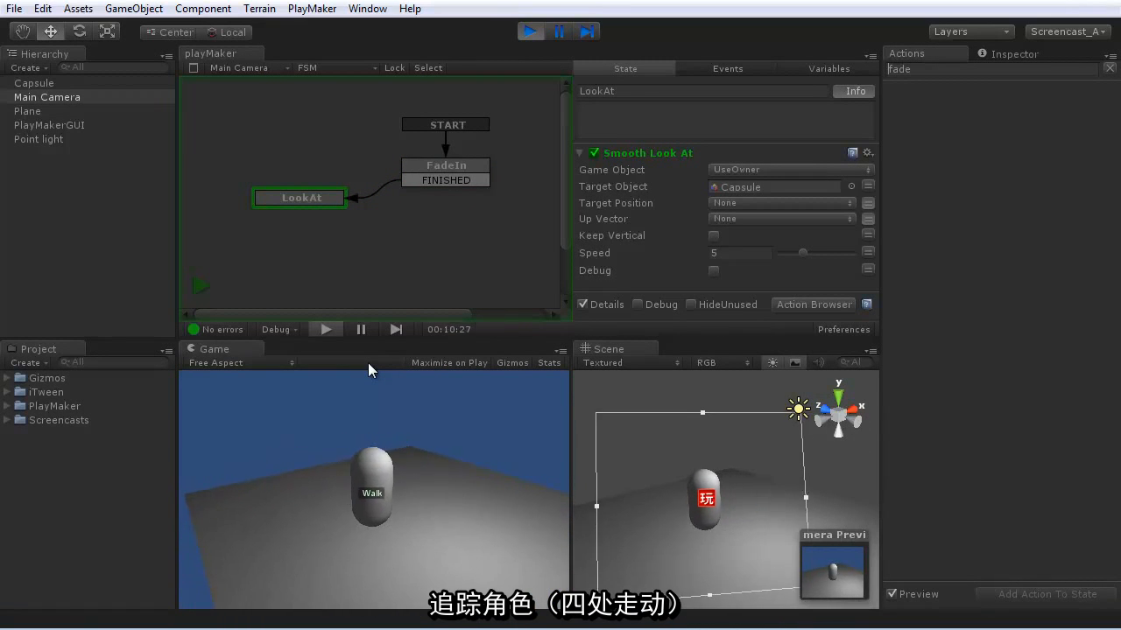
pyautogui.click(530, 31)
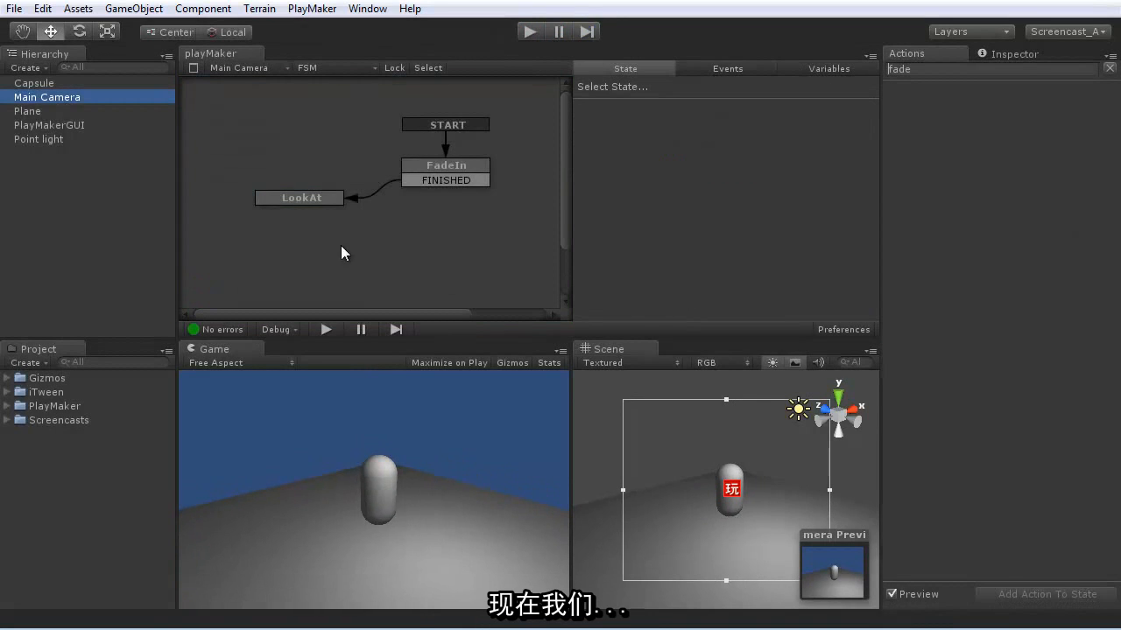
# Duplicate the capsule's Walk state within its FSM, keeping the current start state, and rename the copy Run.
pyautogui.click(37, 83)
pyautogui.click(399, 212)
pyautogui.moveTo(400, 212); pyautogui.dragTo(324, 194)
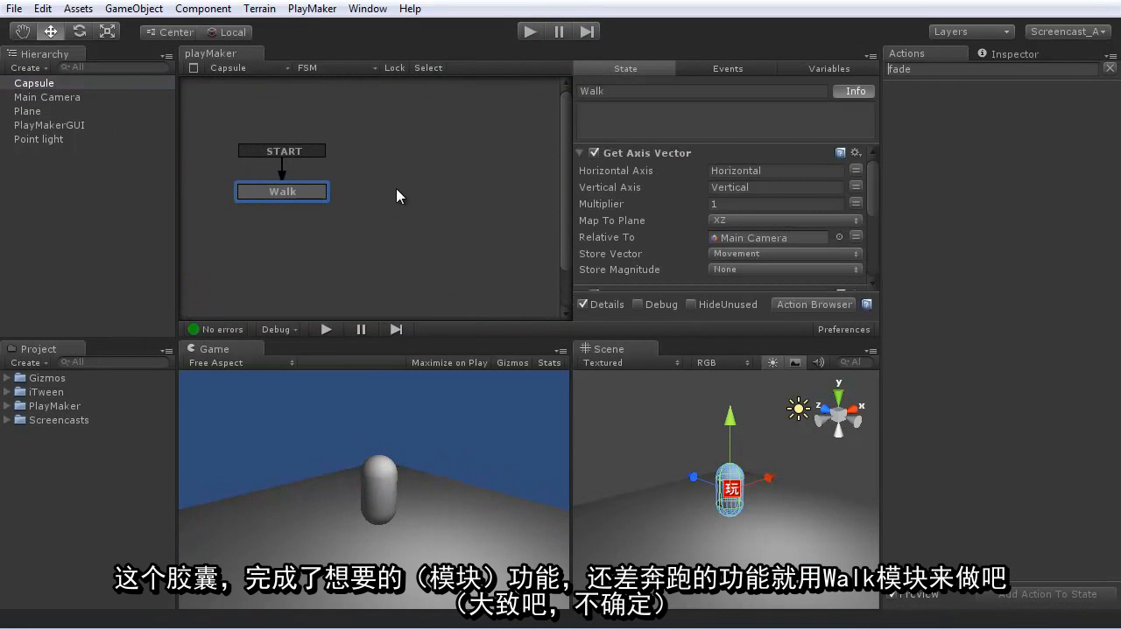
pyautogui.rightClick(303, 196)
pyautogui.click(359, 253)
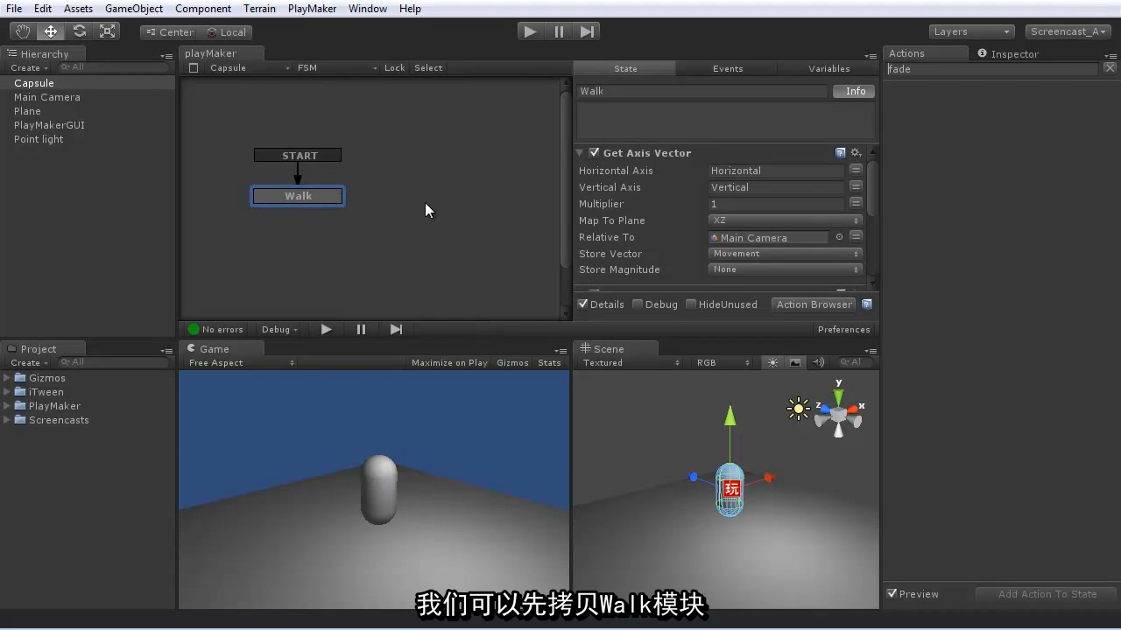
pyautogui.rightClick(425, 202)
pyautogui.click(488, 232)
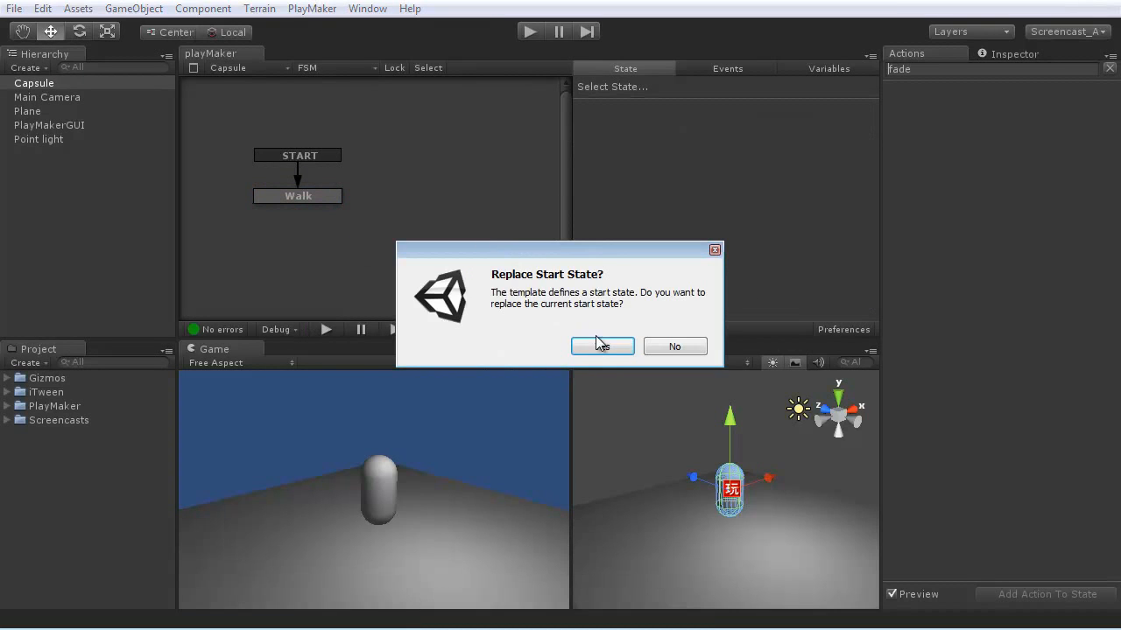
pyautogui.click(662, 348)
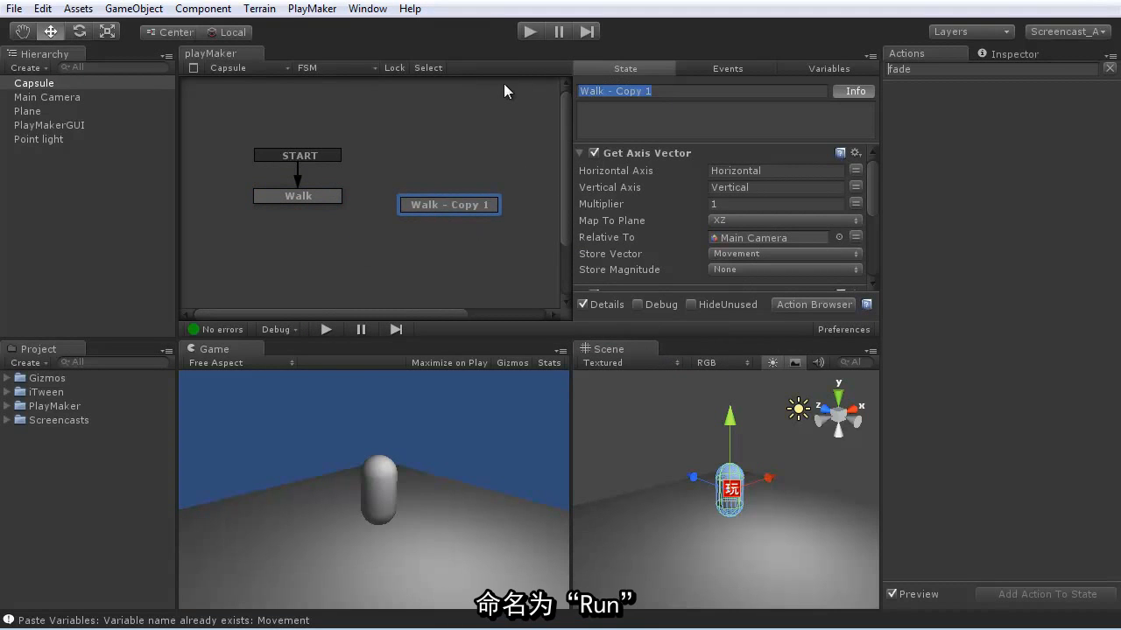
pyautogui.write("Run'")
pyautogui.click(643, 93)
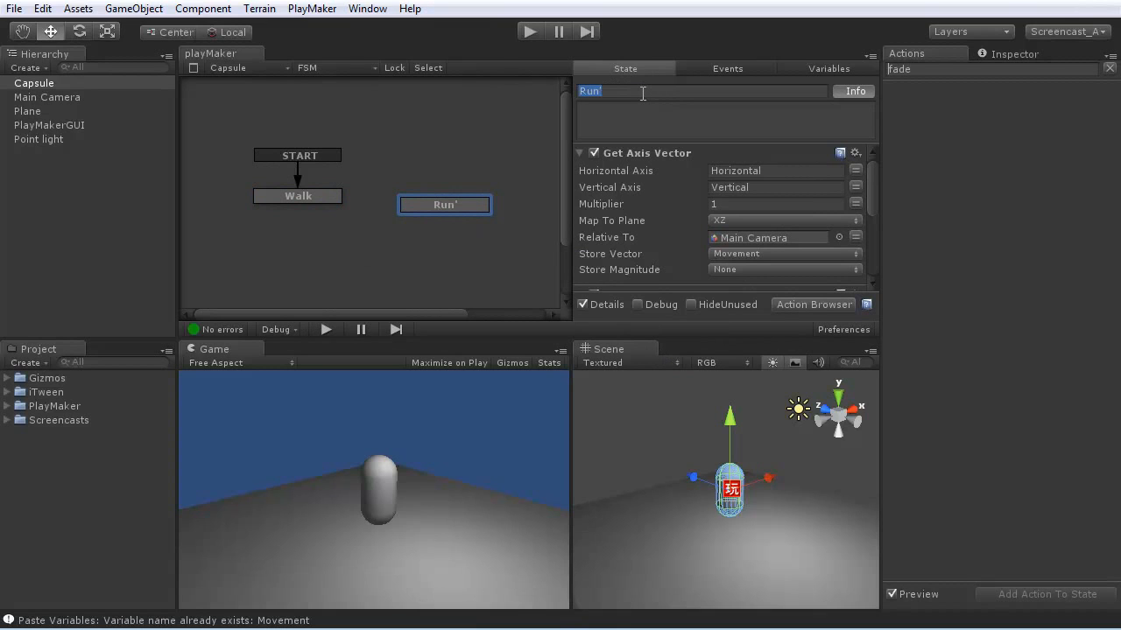
# Set the Controller Simple Move speed in the Run state to 4.
pyautogui.moveTo(871, 198); pyautogui.dragTo(873, 239)
pyautogui.moveTo(728, 188); pyautogui.dragTo(689, 202)
pyautogui.write('4')
# Make Run the start state of the capsule's FSM for a test.
pyautogui.moveTo(431, 207); pyautogui.dragTo(429, 210)
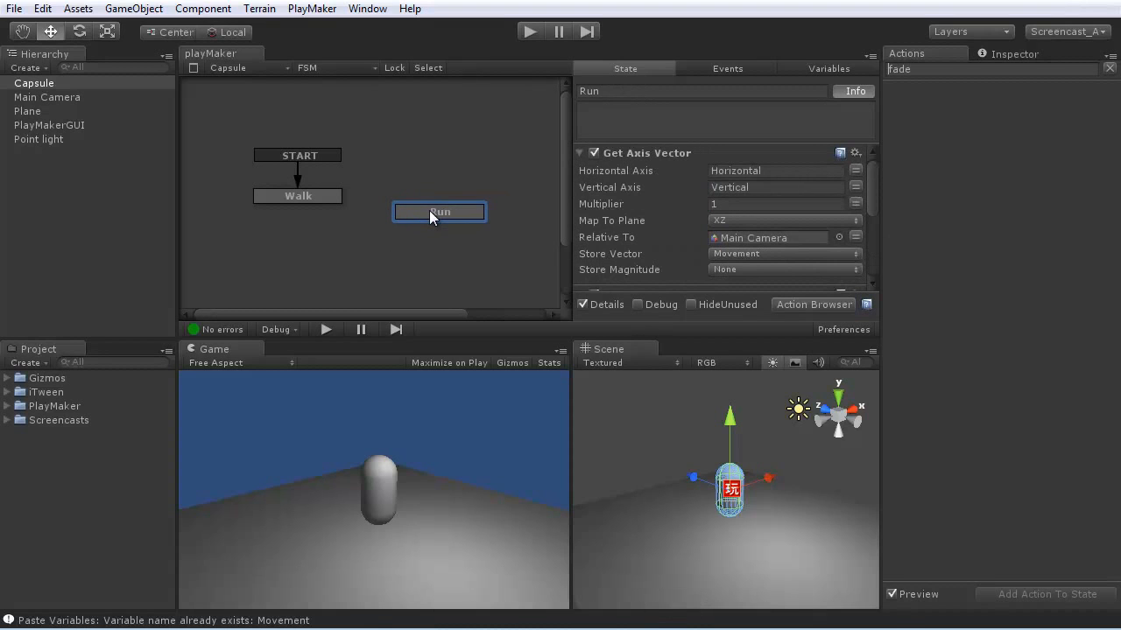
pyautogui.rightClick(429, 209)
pyautogui.click(467, 308)
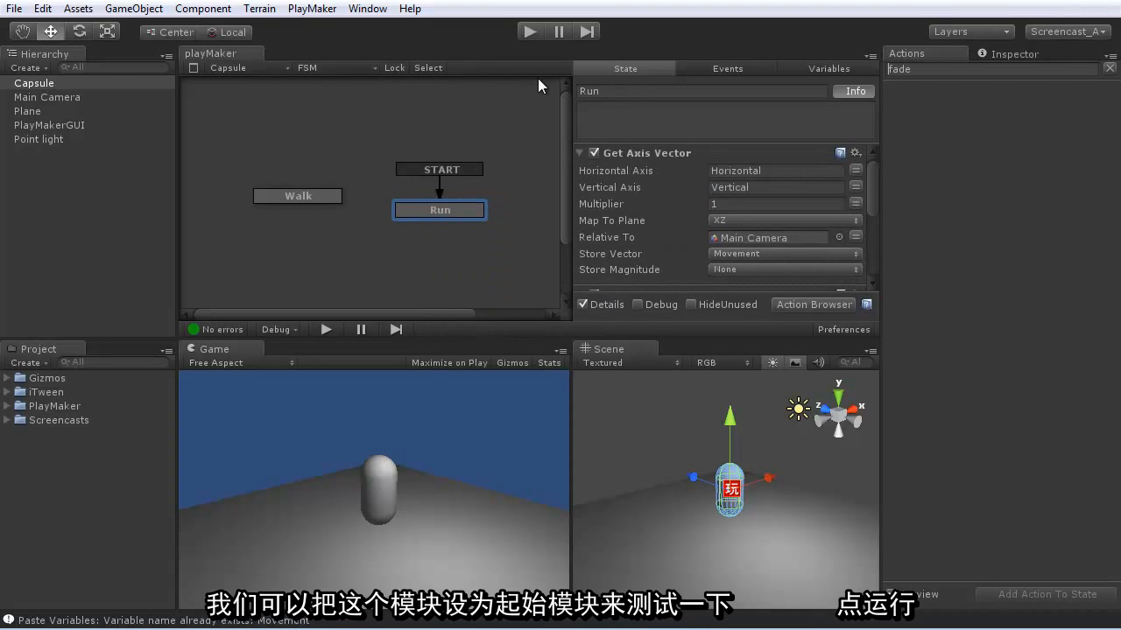
# Play the scene to test running the capsule in all directions, and stop playback.
pyautogui.click(531, 33)
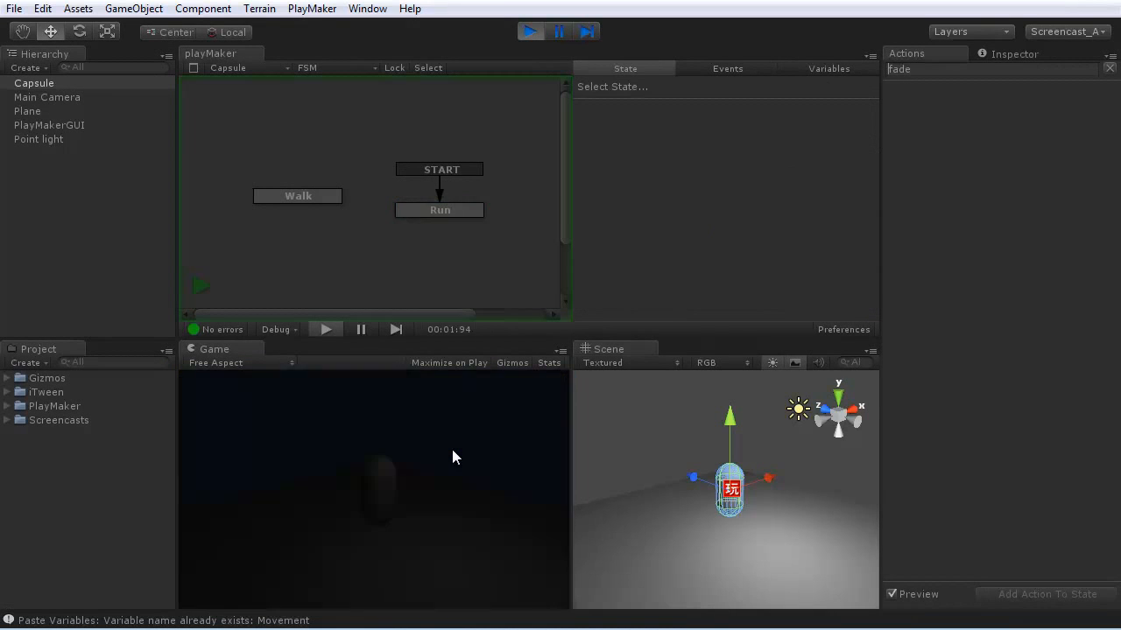
pyautogui.press('Right')
pyautogui.press('Up')
pyautogui.press('Left')
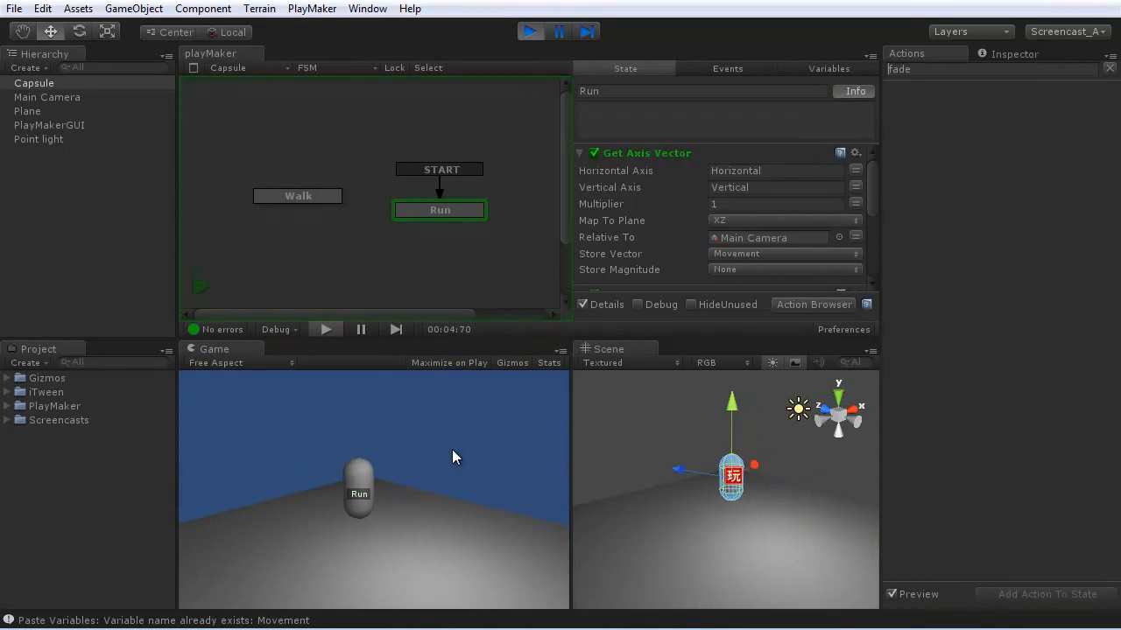
pyautogui.press('Down')
pyautogui.press('Right')
pyautogui.press('Up')
pyautogui.press('Left')
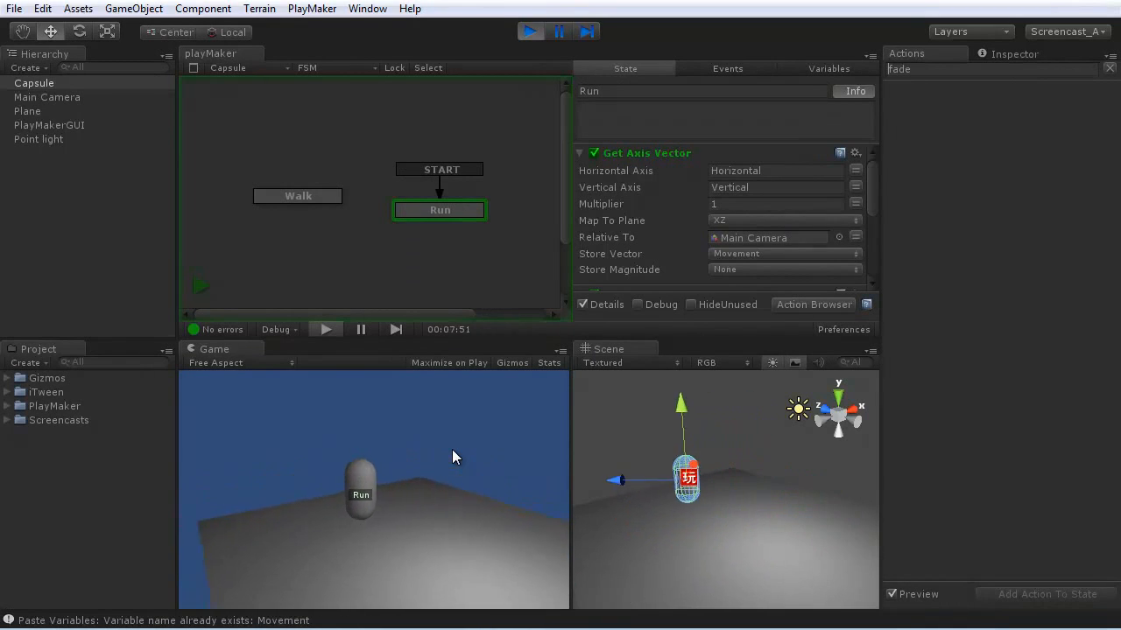
pyautogui.press('Down')
pyautogui.press('Right')
pyautogui.click(532, 35)
# Make Walk the start state again and add an empty transition to it.
pyautogui.click(296, 195)
pyautogui.rightClick(302, 195)
pyautogui.click(368, 293)
pyautogui.rightClick(305, 197)
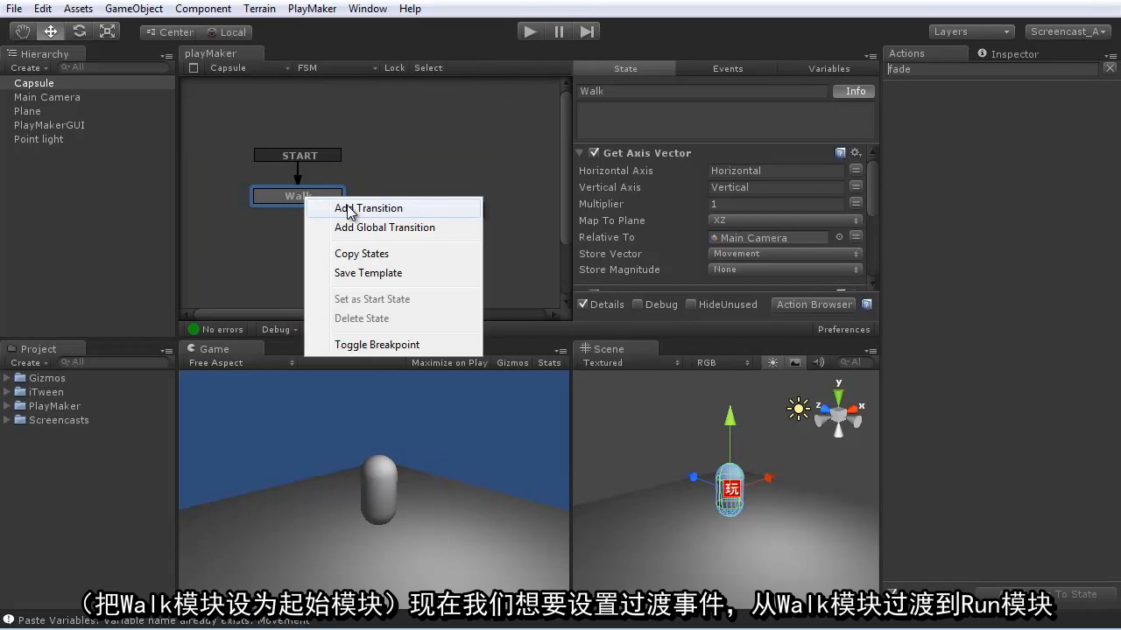
pyautogui.click(367, 209)
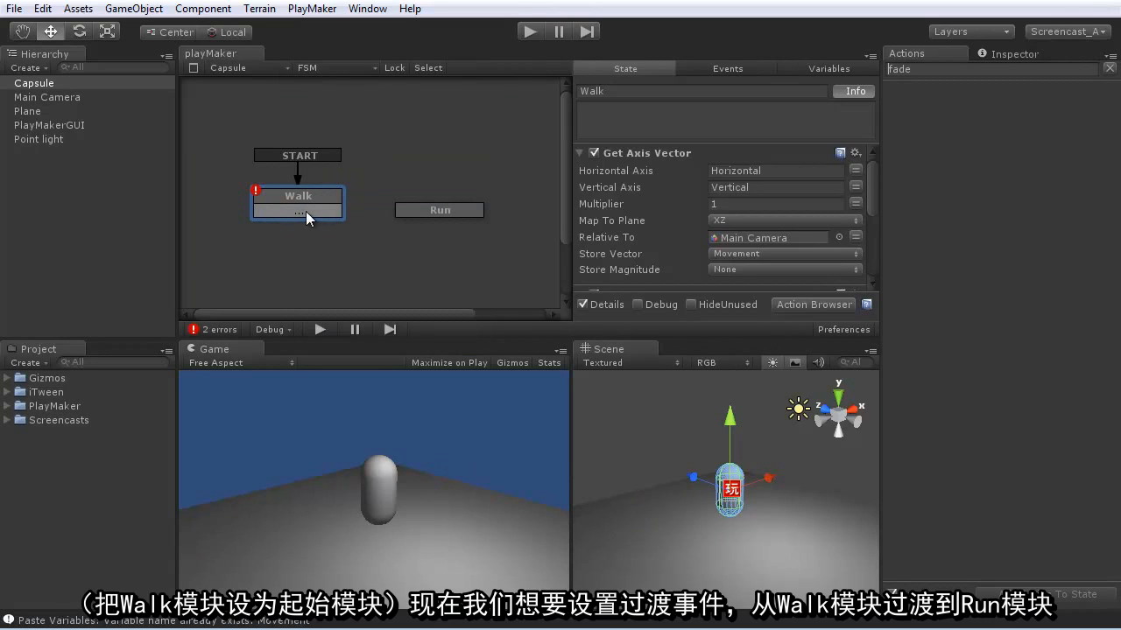
# Create two custom events in the capsule's FSM named Run Button Down and Run Button Up.
pyautogui.click(724, 69)
pyautogui.click(723, 304)
pyautogui.write('Run Button Dow')
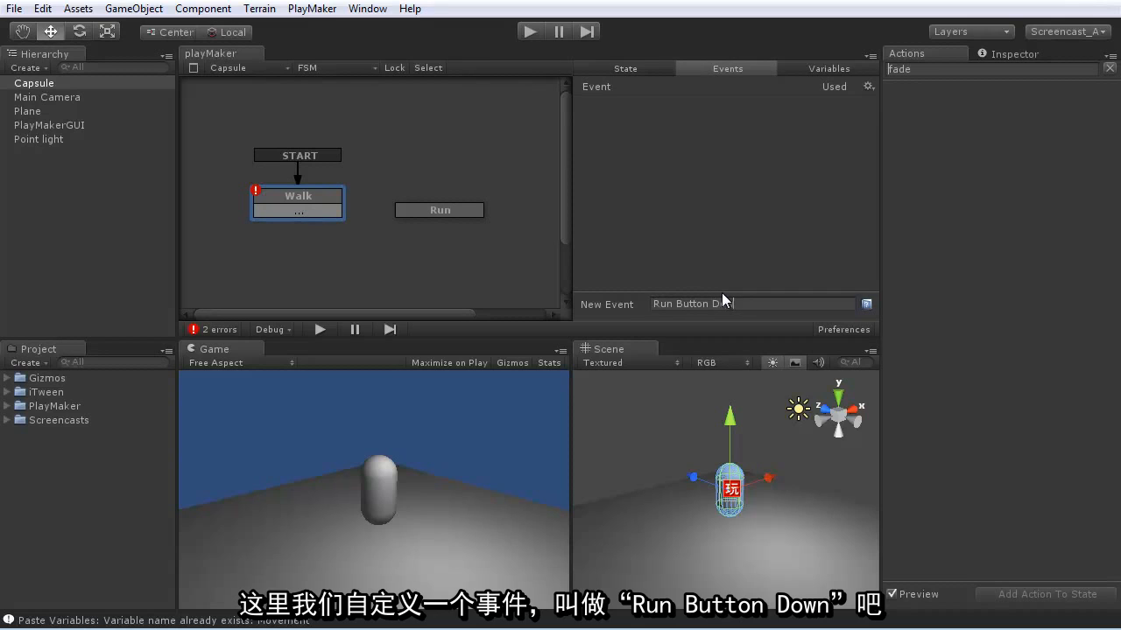
pyautogui.write('n')
pyautogui.press('Return')
pyautogui.click(690, 303)
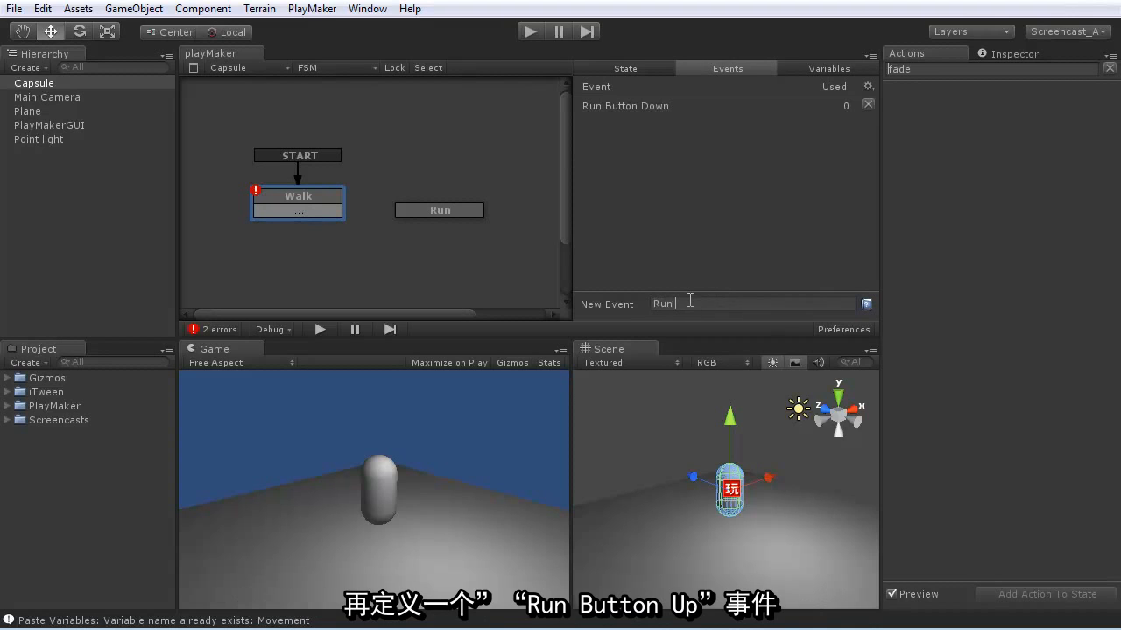
pyautogui.press('Return')
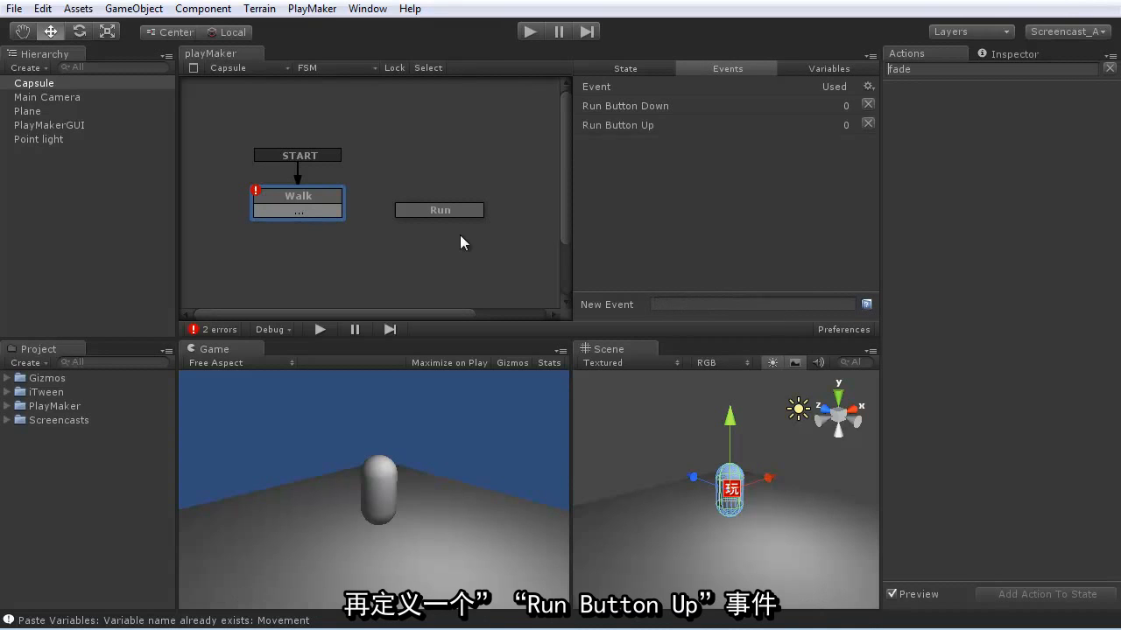
# Assign the Run Button Down event to Walk's transition and connect it to the Run state.
pyautogui.rightClick(299, 211)
pyautogui.click(377, 511)
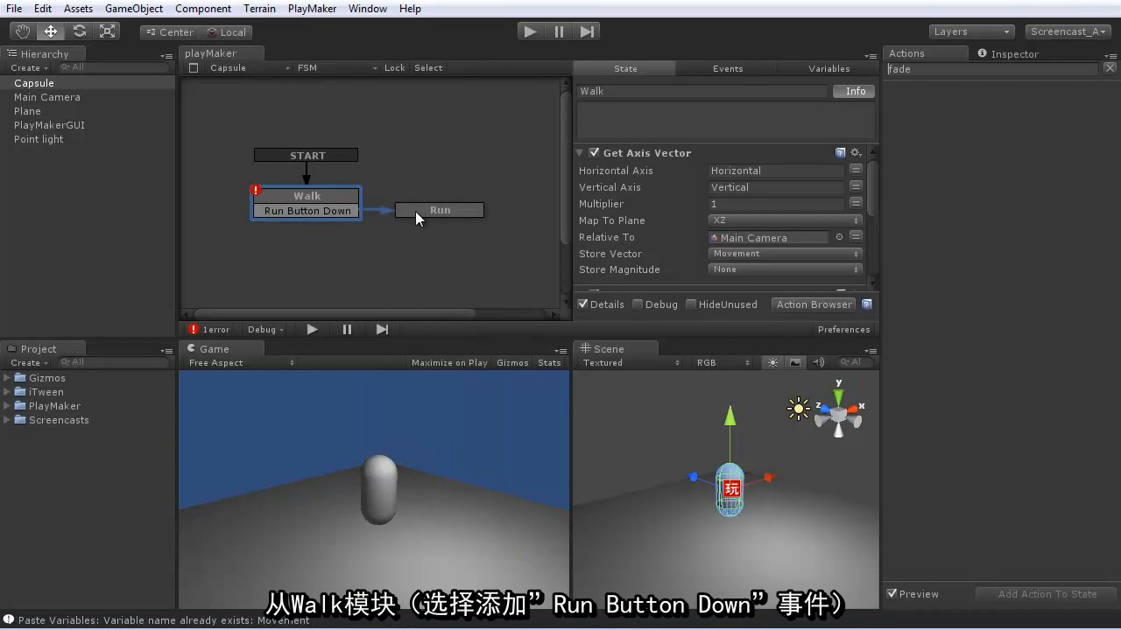
pyautogui.click(414, 211)
# Add a Run Button Up transition from Run back to Walk, and place the Run state below Walk.
pyautogui.rightClick(451, 211)
pyautogui.click(482, 224)
pyautogui.rightClick(454, 224)
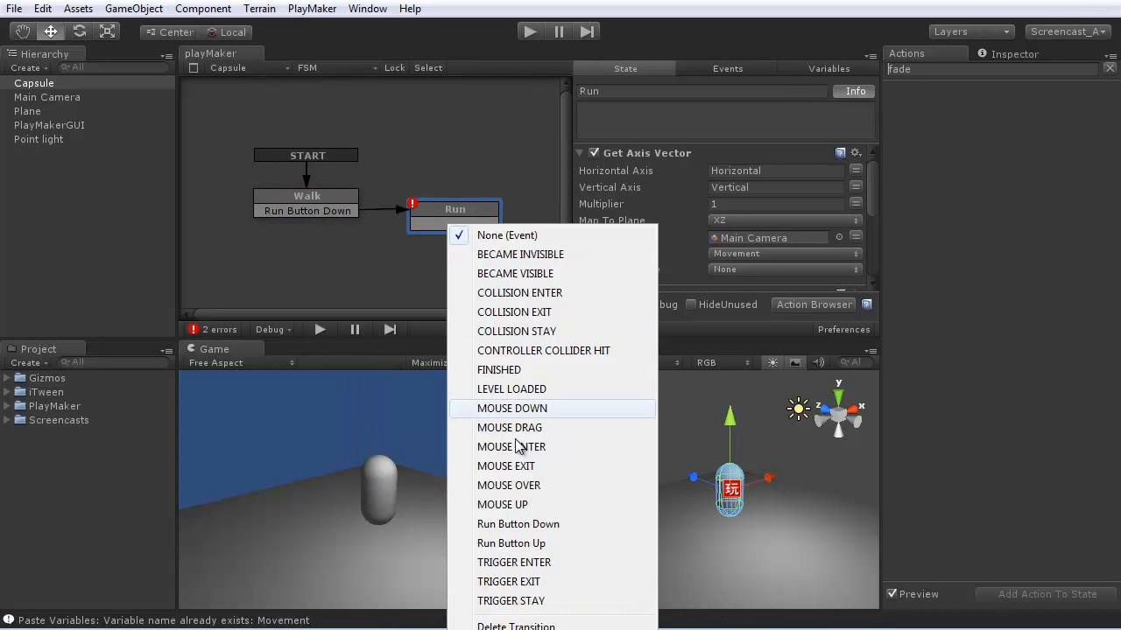
pyautogui.click(506, 543)
pyautogui.moveTo(442, 217); pyautogui.dragTo(299, 252)
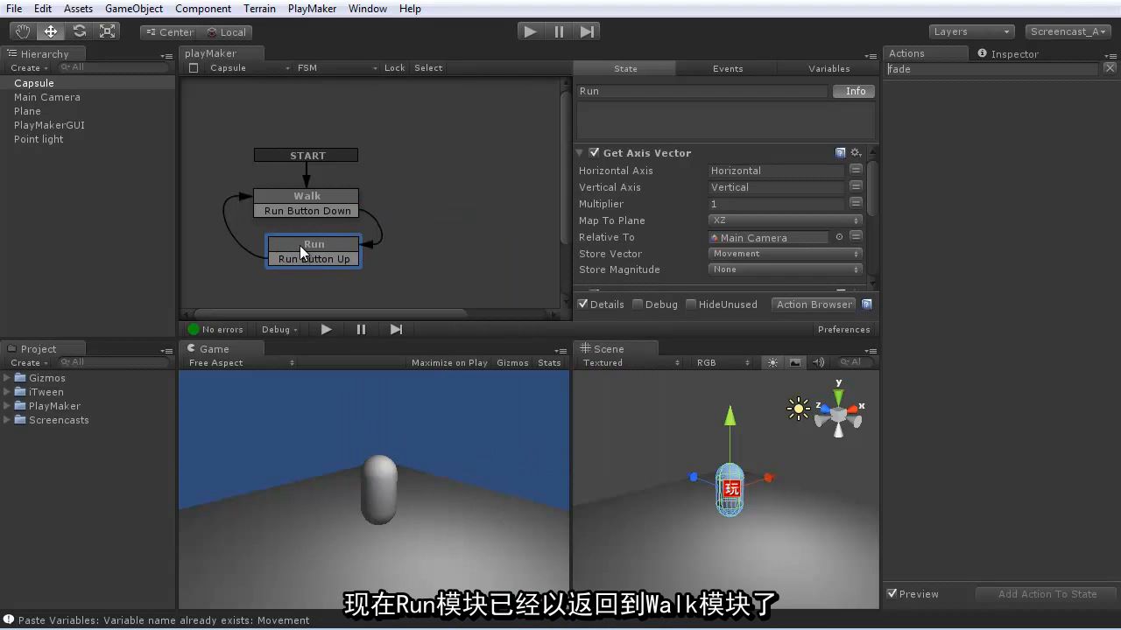
# Collapse the Get Axis Vector, Controller Simple Move and Smooth Look At Direction actions in the Walk state.
pyautogui.click(321, 205)
pyautogui.click(578, 154)
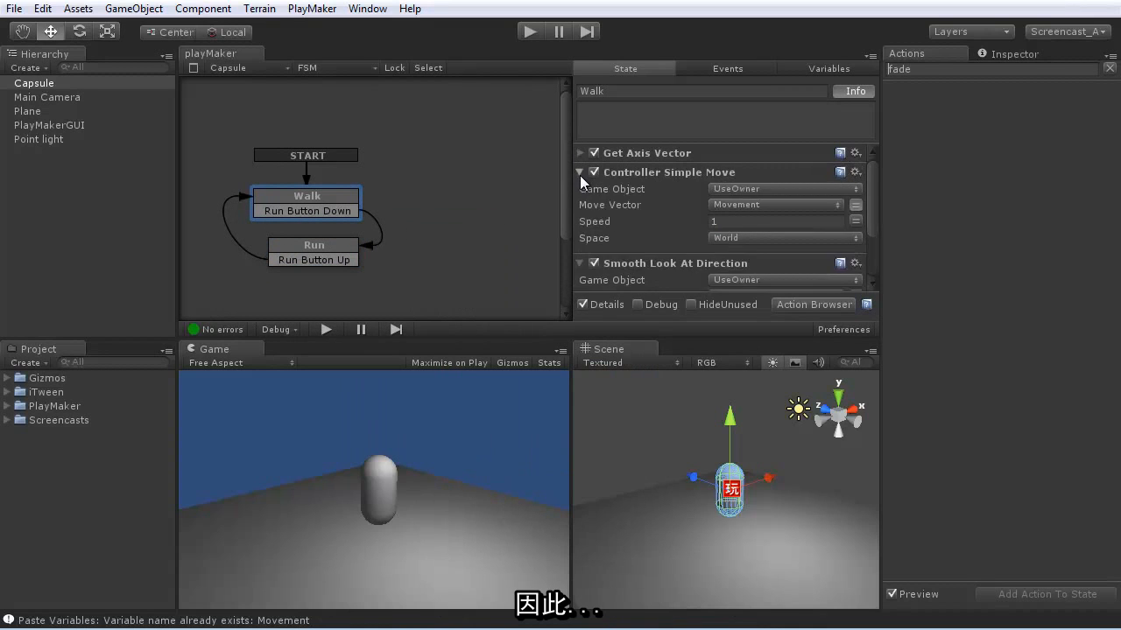
pyautogui.click(580, 173)
pyautogui.click(580, 192)
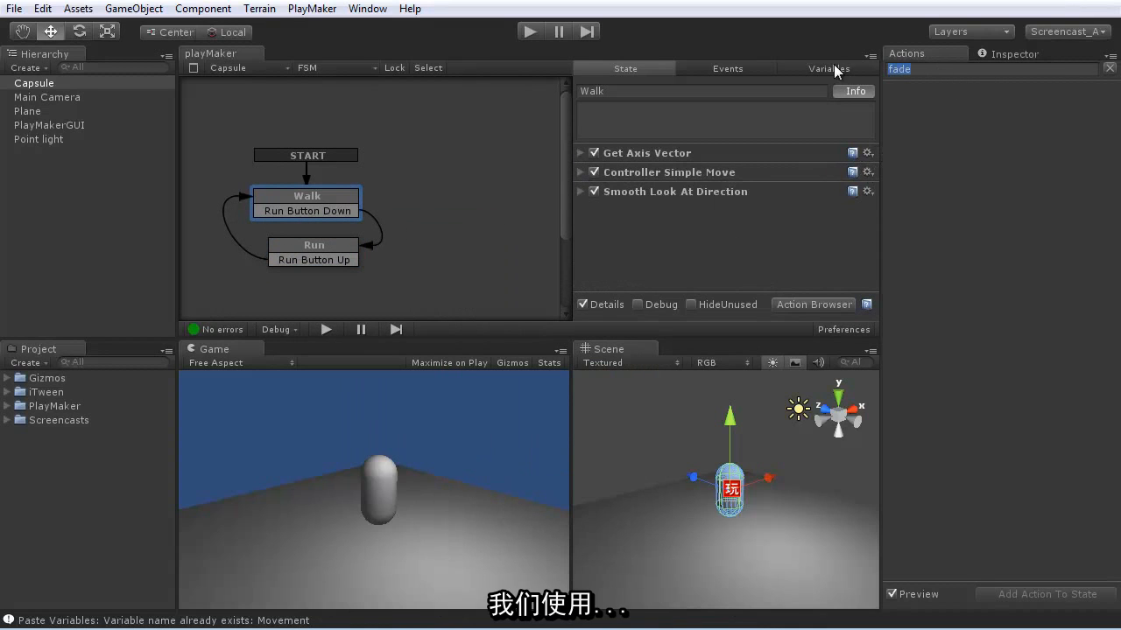
# Add a Get Button Down action to the Walk state for Fire1, sending the Run Button Down event.
pyautogui.write('get butt')
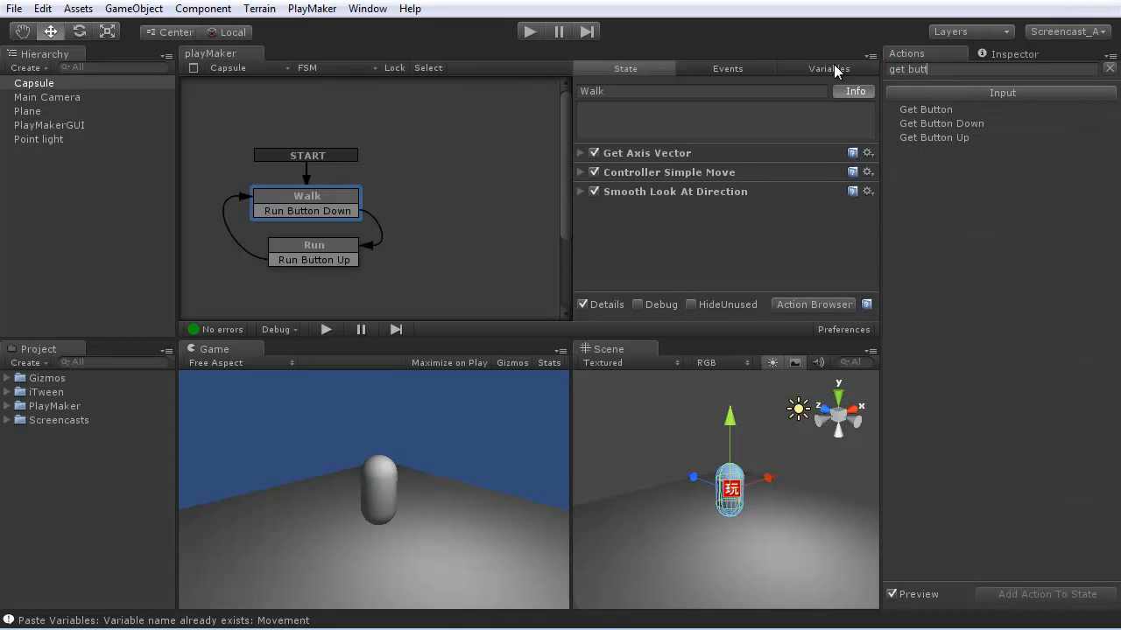
pyautogui.click(954, 125)
pyautogui.click(1050, 599)
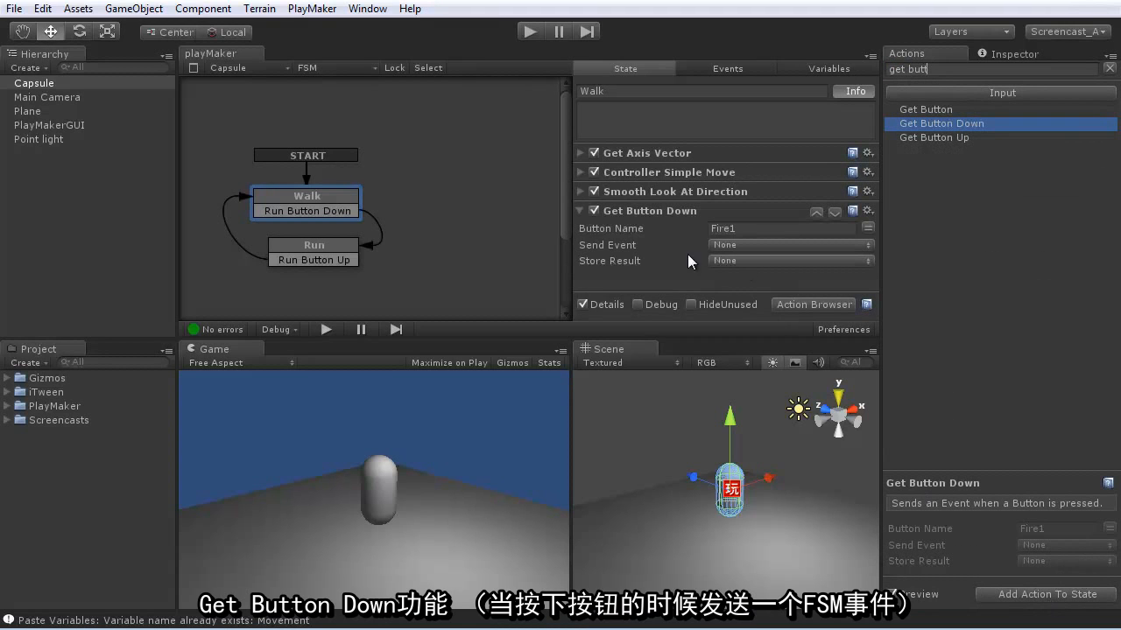
pyautogui.click(743, 244)
pyautogui.click(795, 539)
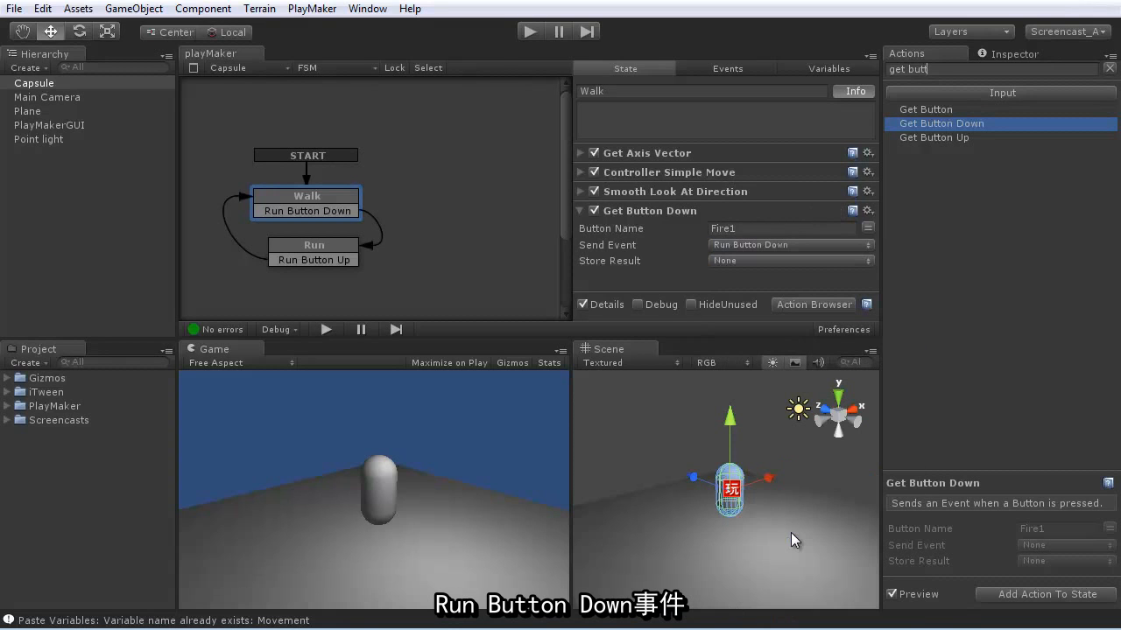
# Add a Get Button Up action to the Run state for Fire1, sending the Run Button Up event.
pyautogui.click(338, 249)
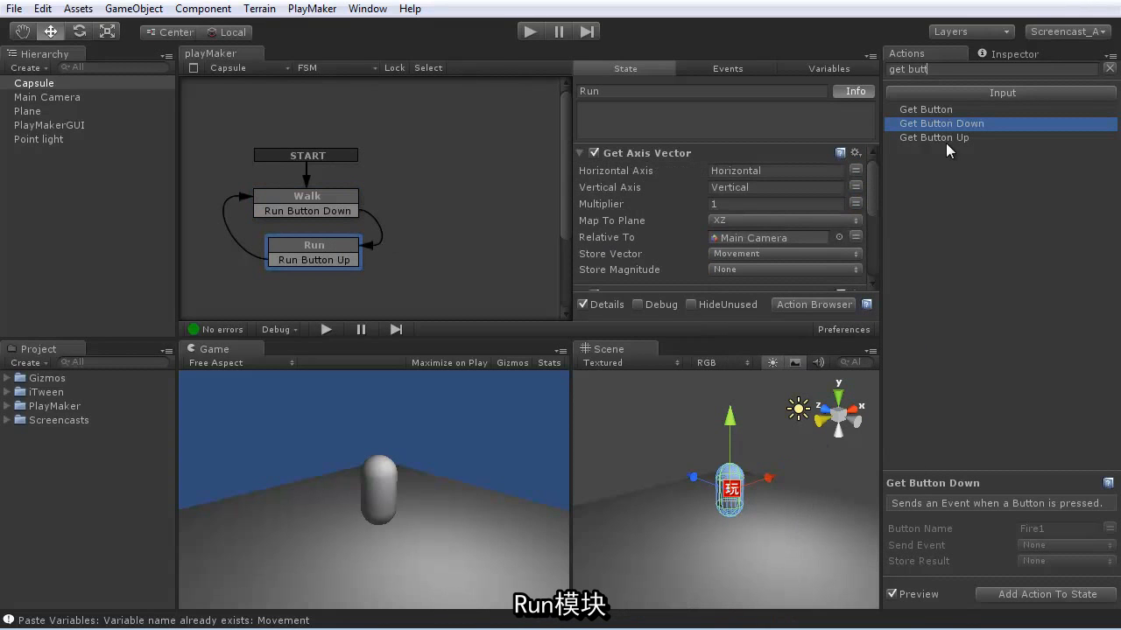
pyautogui.press('Down')
pyautogui.click(1035, 595)
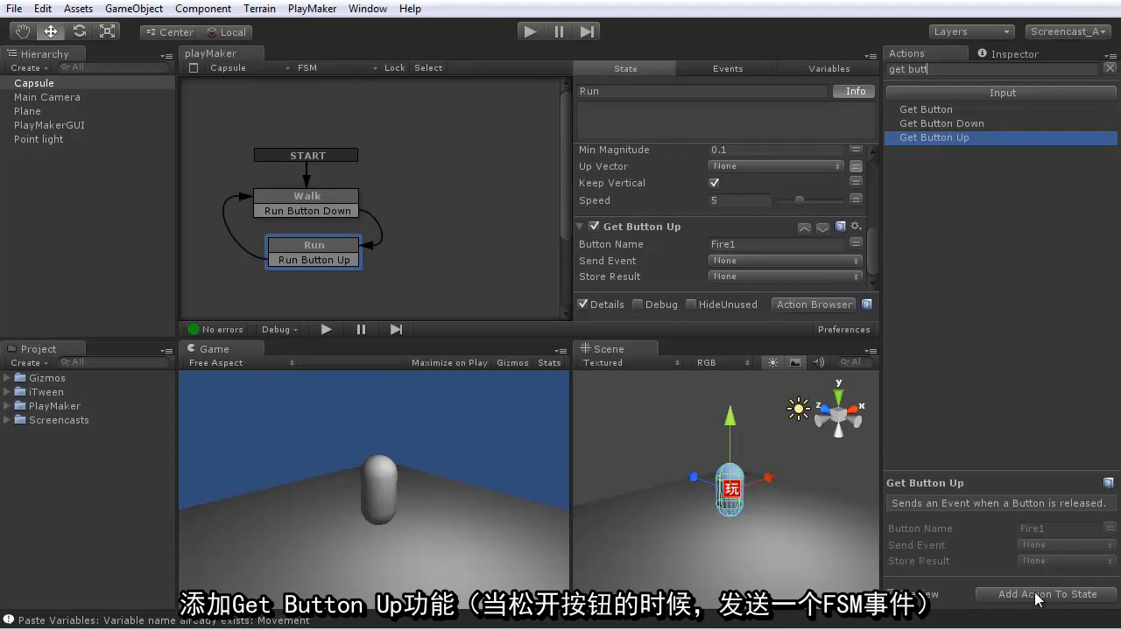
pyautogui.click(732, 260)
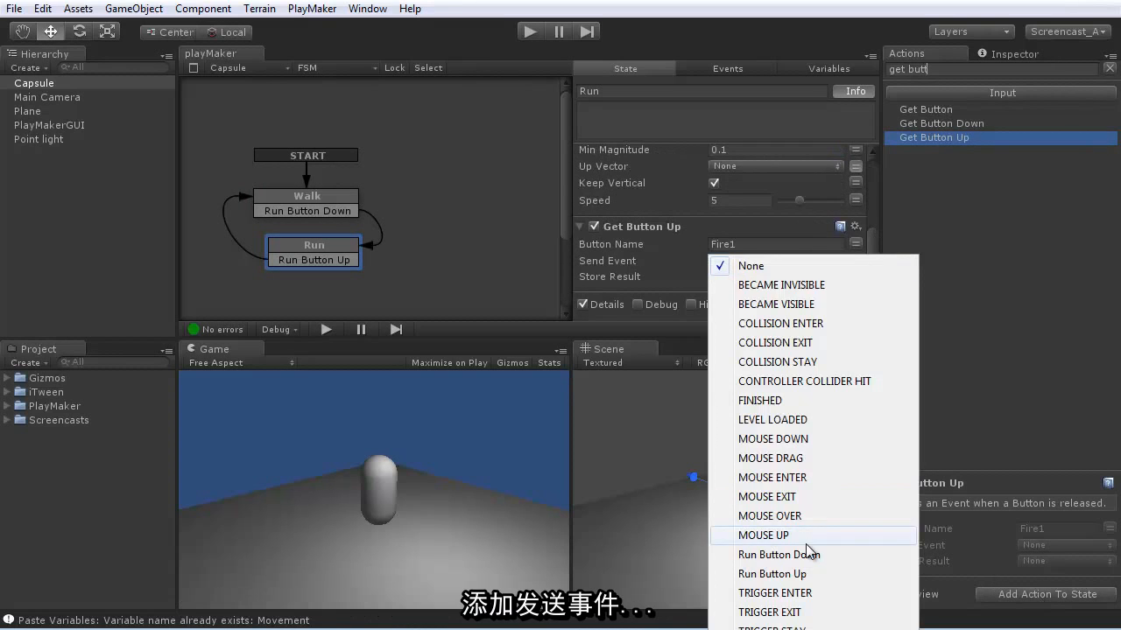
pyautogui.click(774, 575)
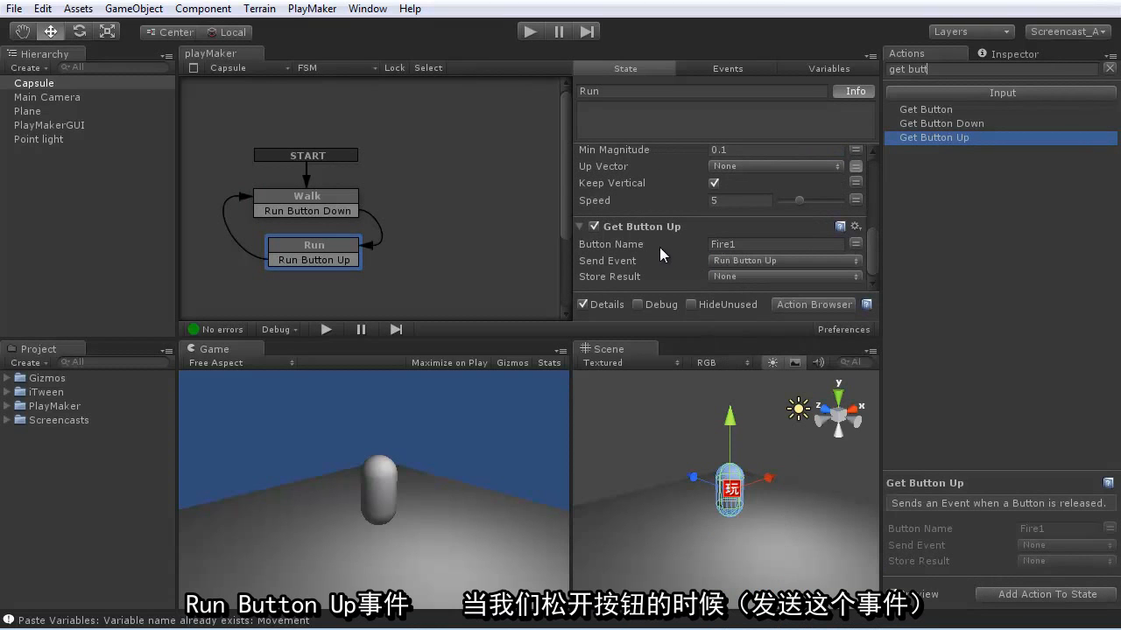
# Play the scene and steer the capsule in different directions in the Walk state.
pyautogui.click(538, 81)
pyautogui.click(531, 32)
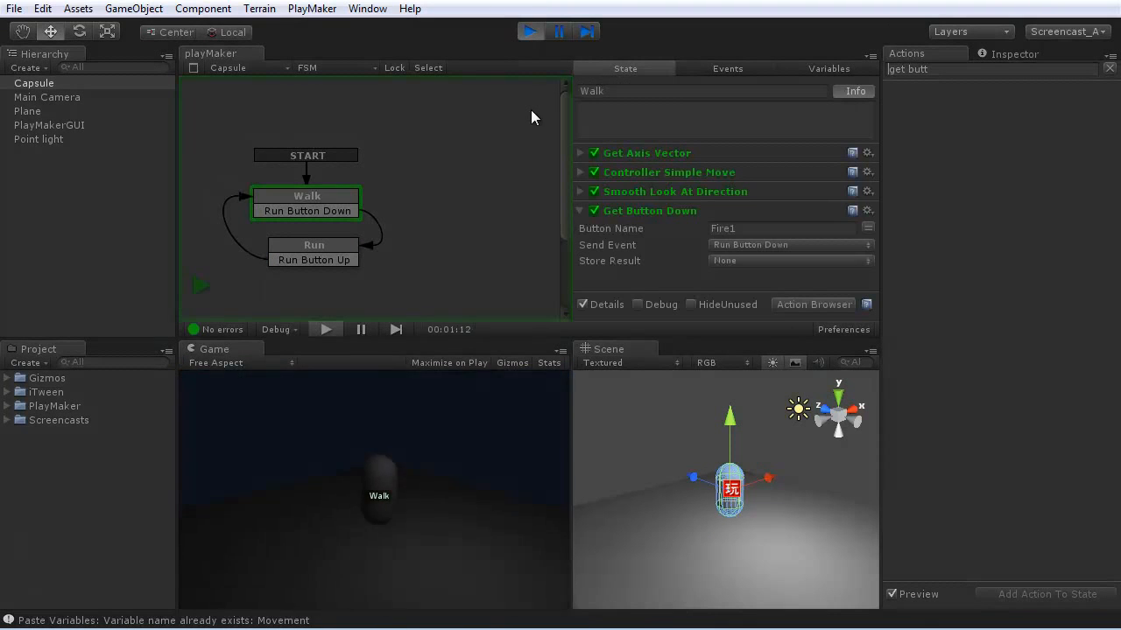
pyautogui.press('s')
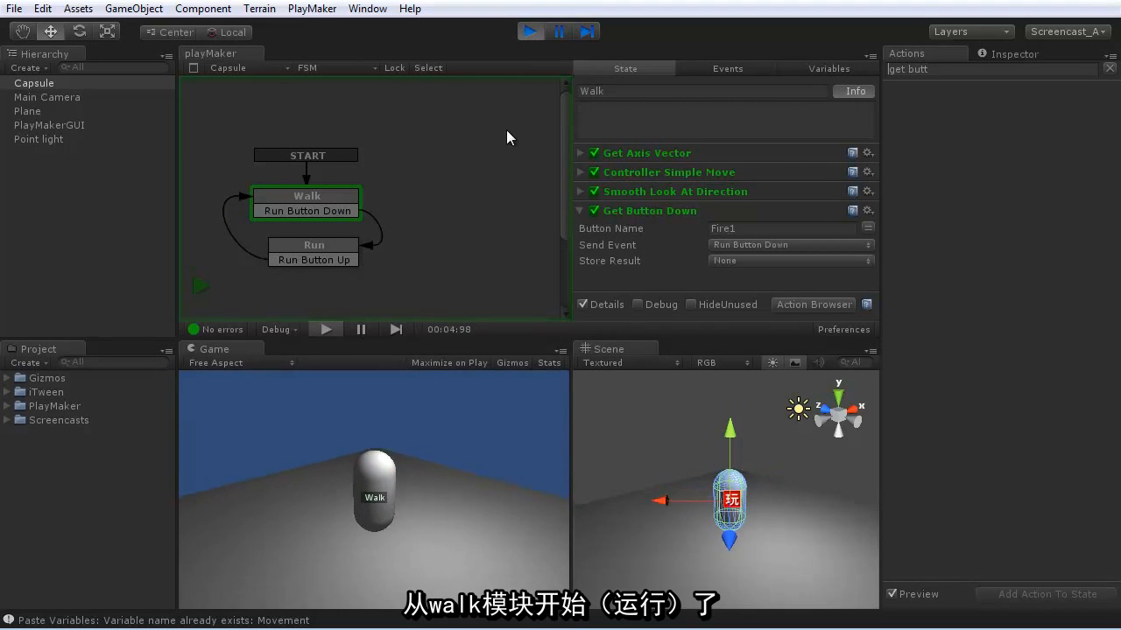
pyautogui.press('a')
pyautogui.press('d')
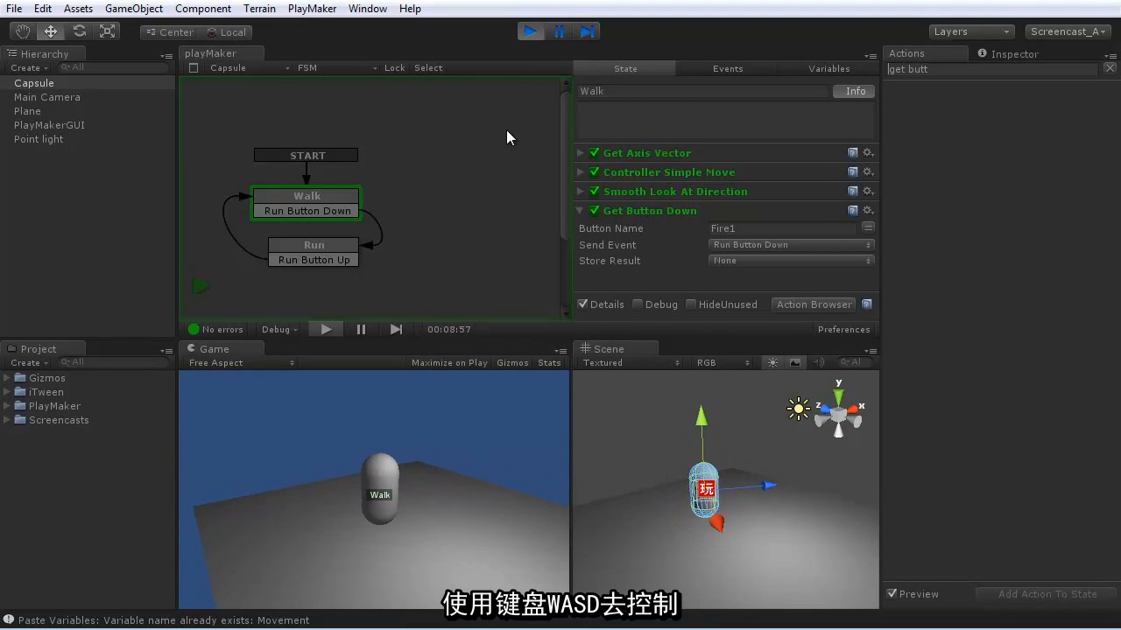
pyautogui.press('a')
pyautogui.press('d')
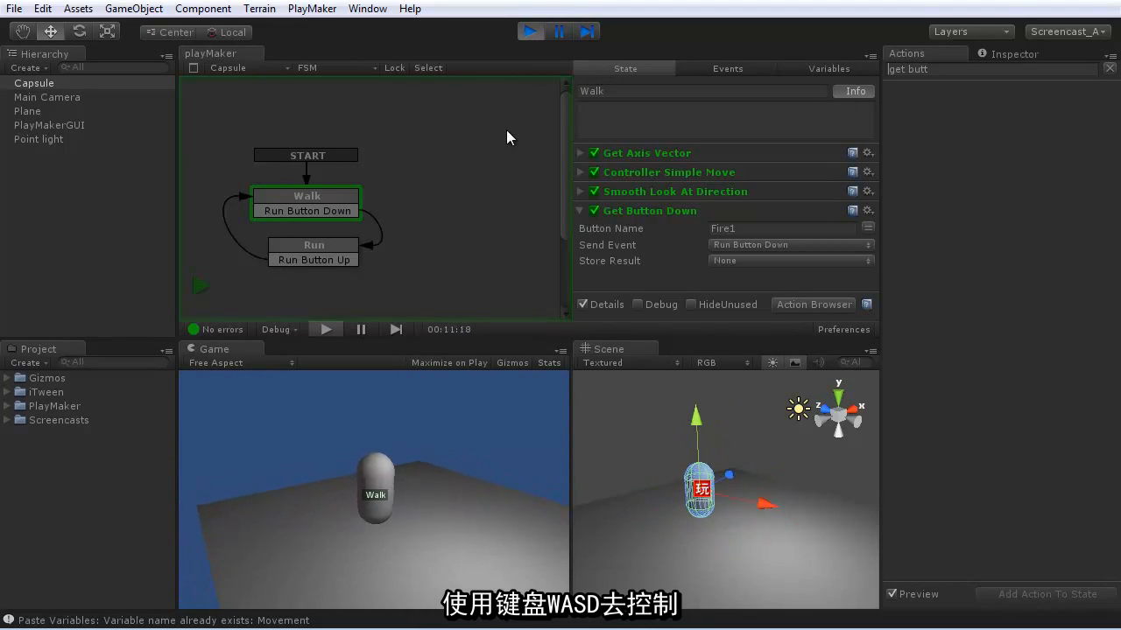
# Test switching the moving capsule repeatedly between Walk and Run with the run button, and stop the playback.
pyautogui.press('ctrl')
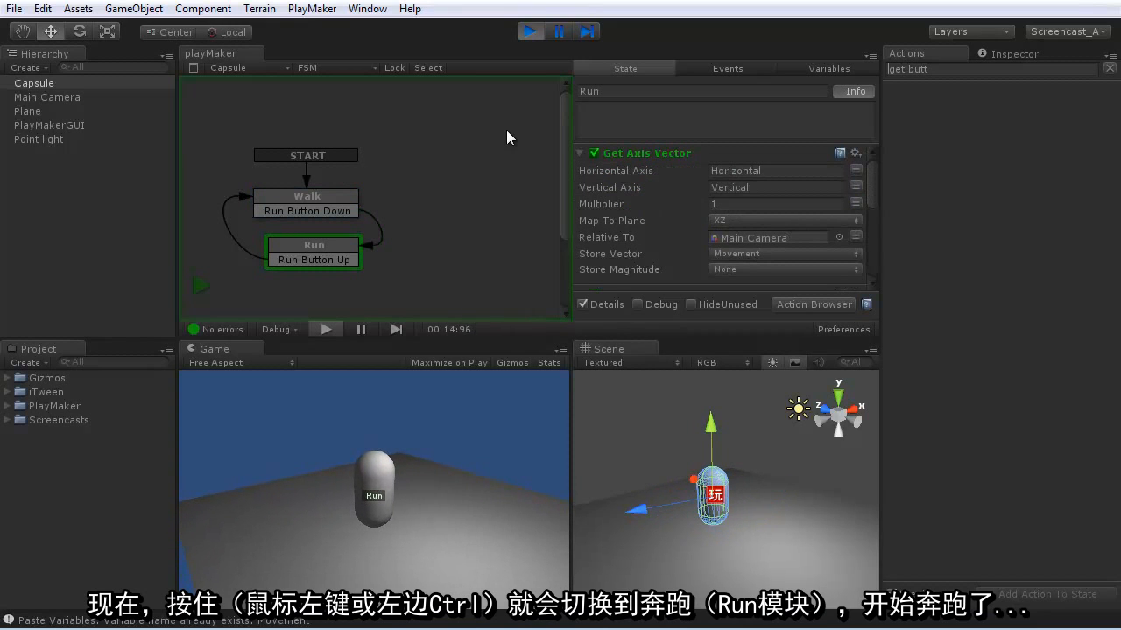
pyautogui.press('s')
pyautogui.press('d')
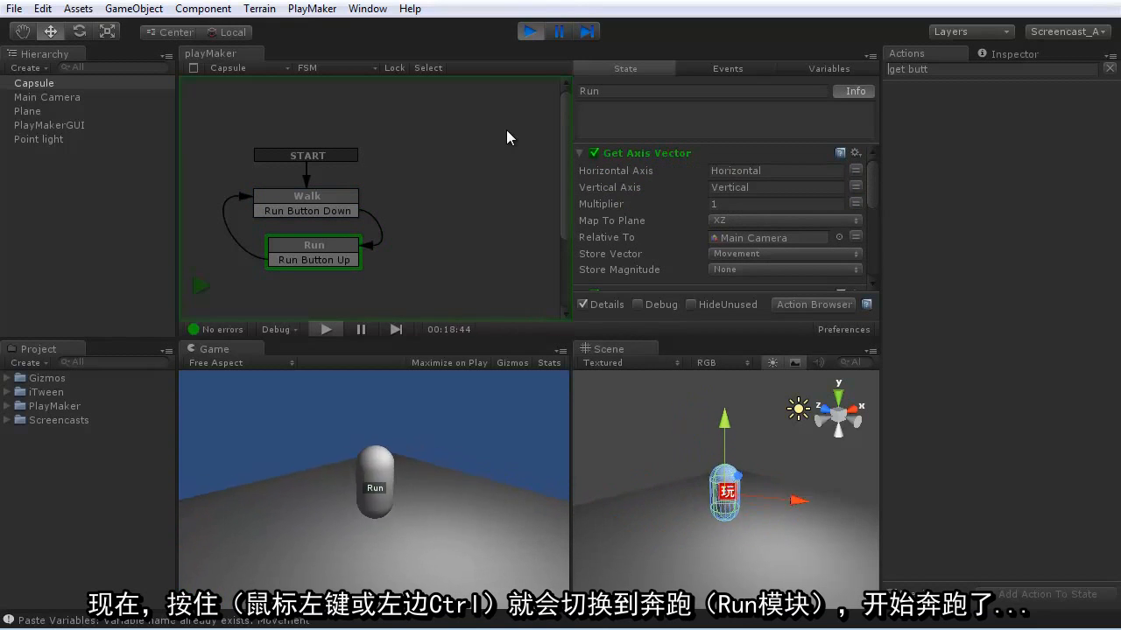
pyautogui.press('a')
pyautogui.press('s')
pyautogui.press('d')
pyautogui.press('a')
pyautogui.press('ctrl')
pyautogui.press('ctrl')
pyautogui.press('ctrl')
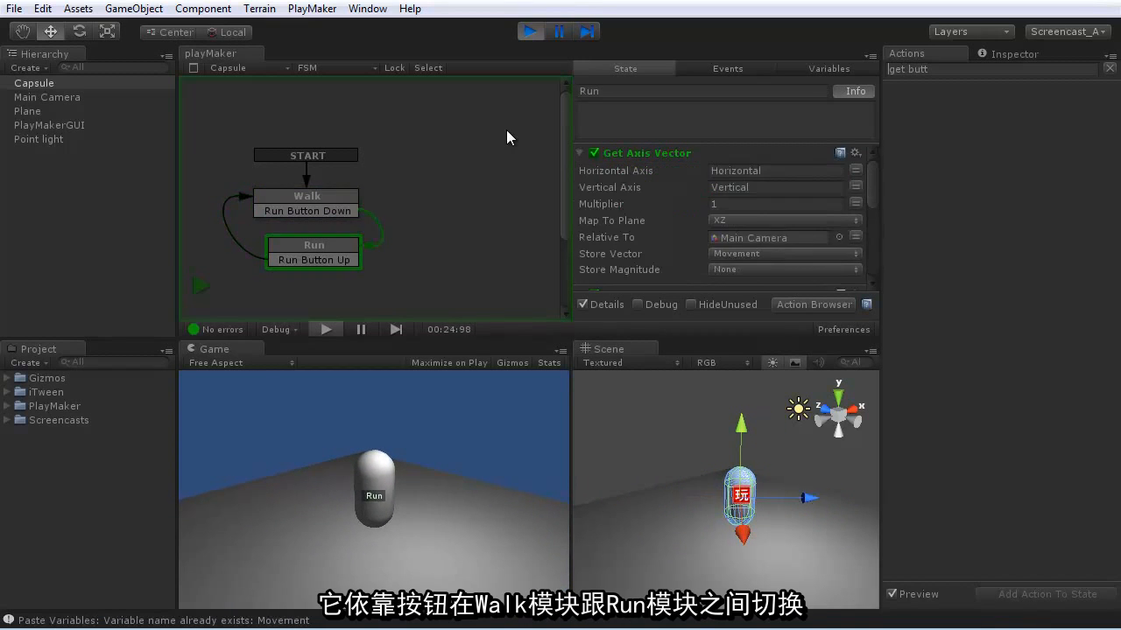
pyautogui.press('ctrl')
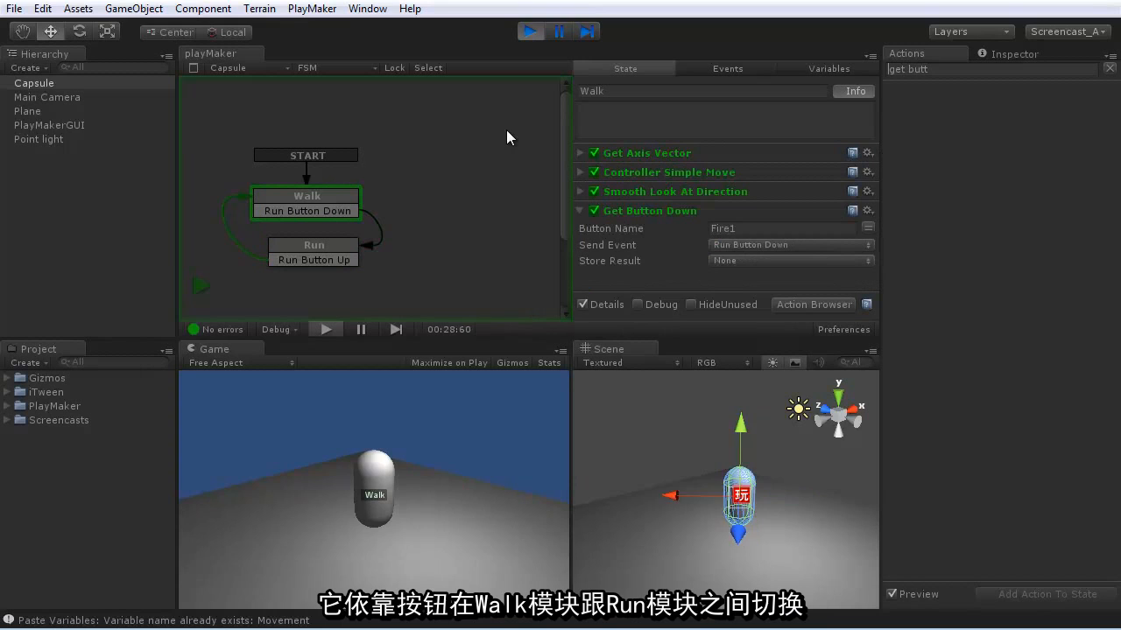
pyautogui.press('a')
pyautogui.press('ctrl')
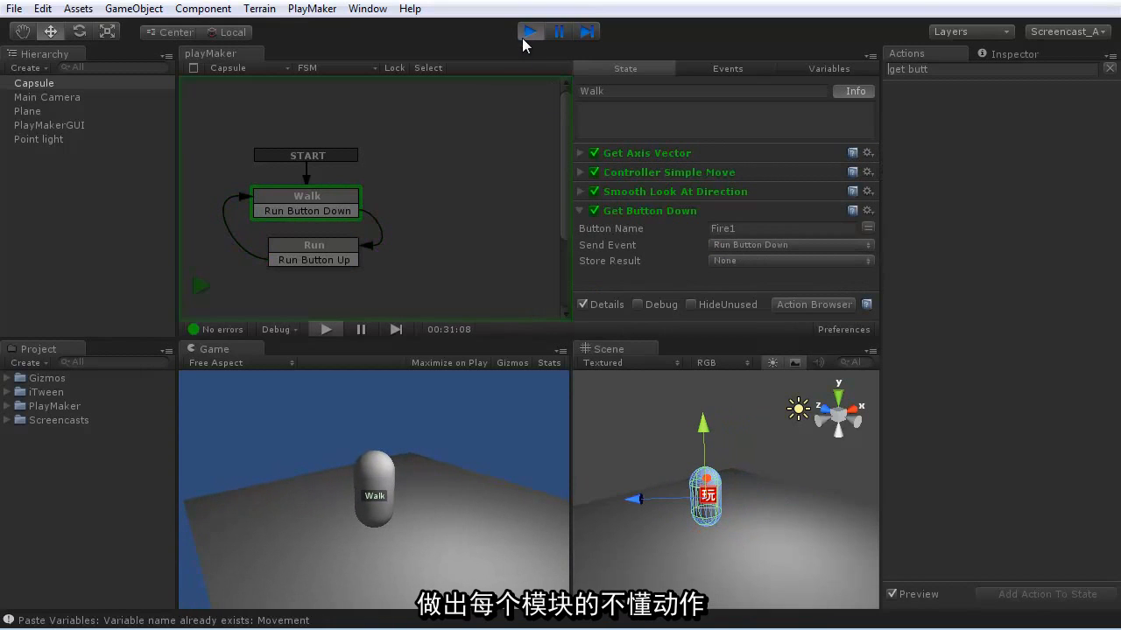
pyautogui.click(529, 32)
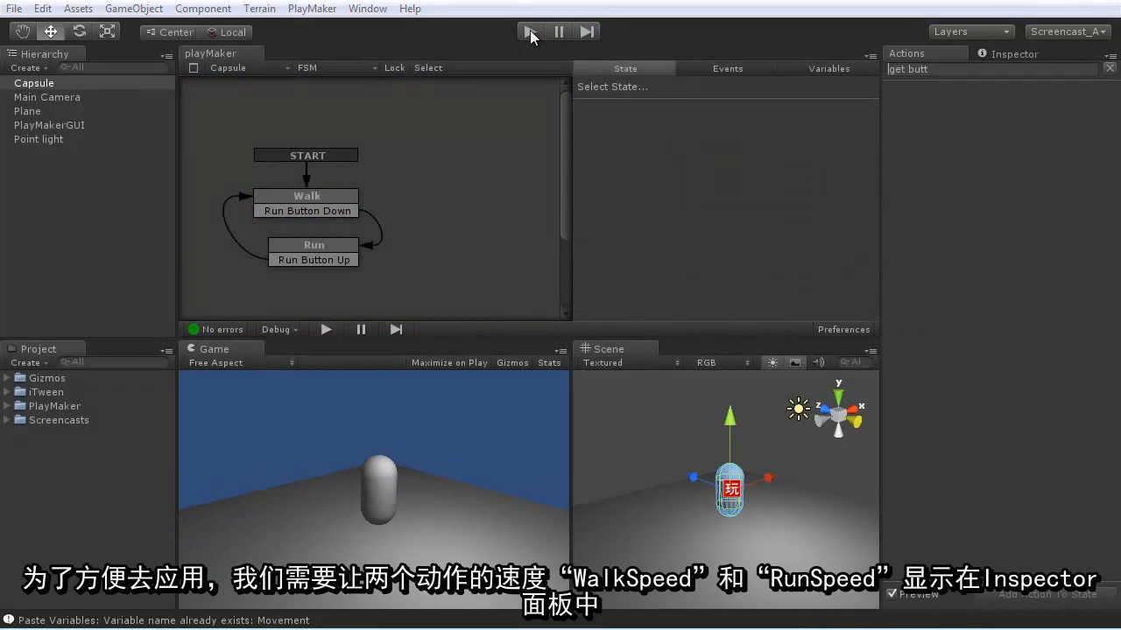
# Create the float variables WalkSpeed and RunSpeed in the capsule's FSM and expose both in the Inspector.
pyautogui.click(315, 194)
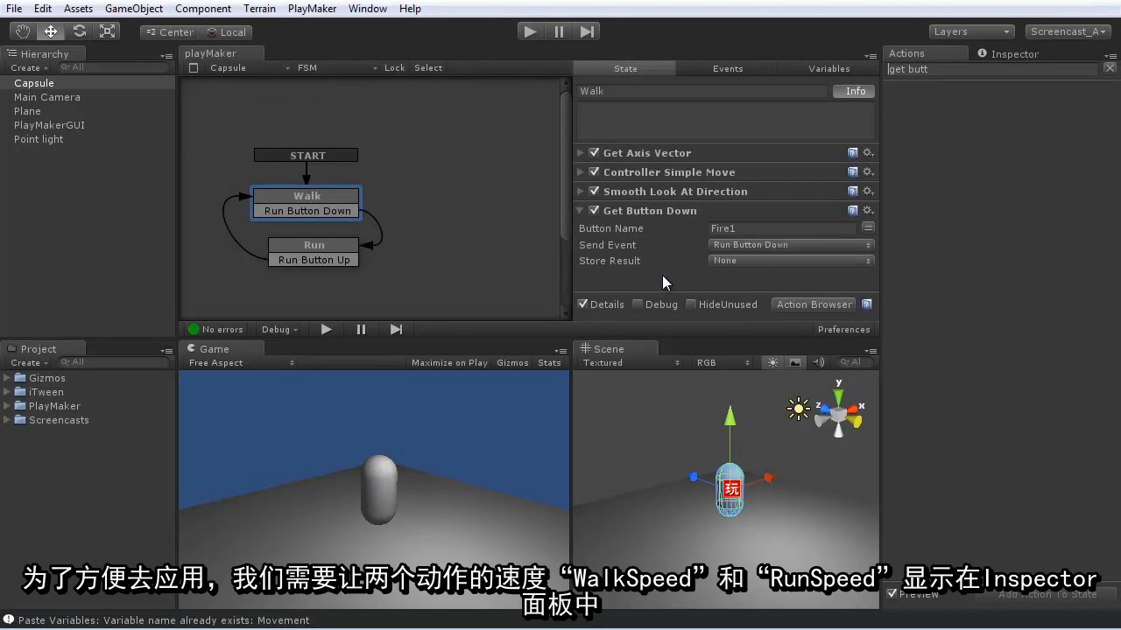
pyautogui.click(819, 70)
pyautogui.click(707, 284)
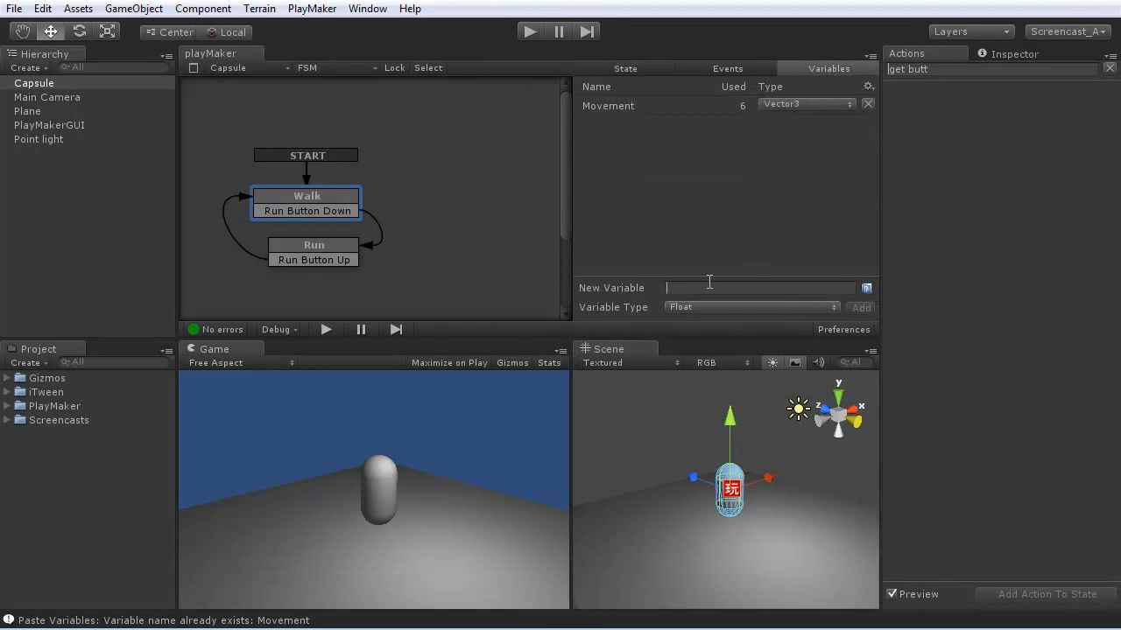
pyautogui.write('Walk')
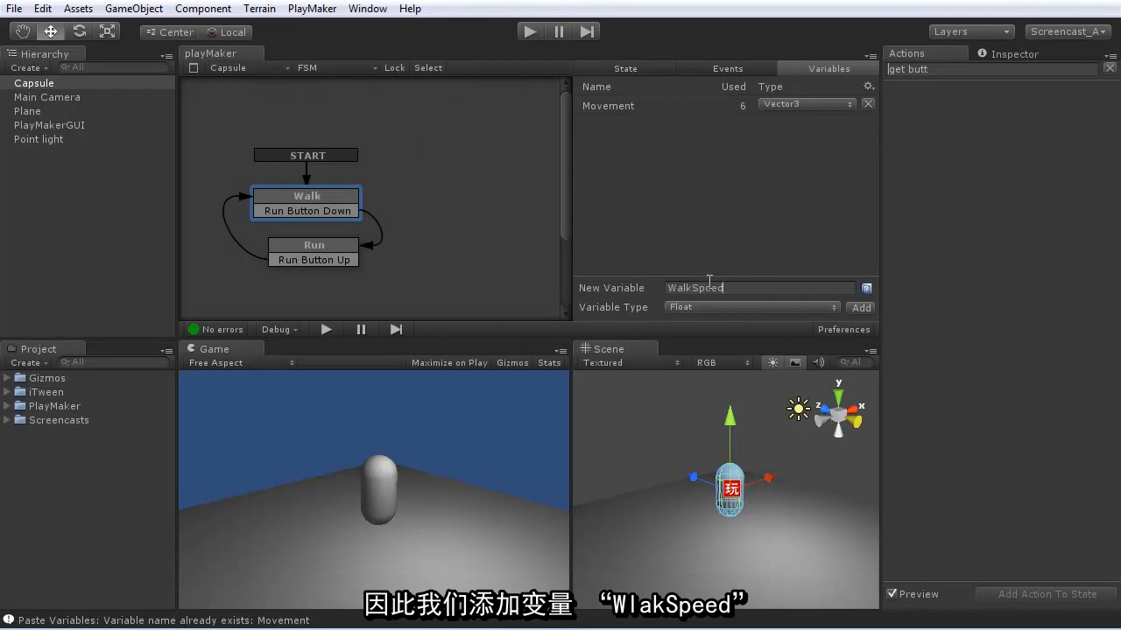
pyautogui.write('Speed')
pyautogui.press('Return')
pyautogui.write('RunSpeed')
pyautogui.press('Return')
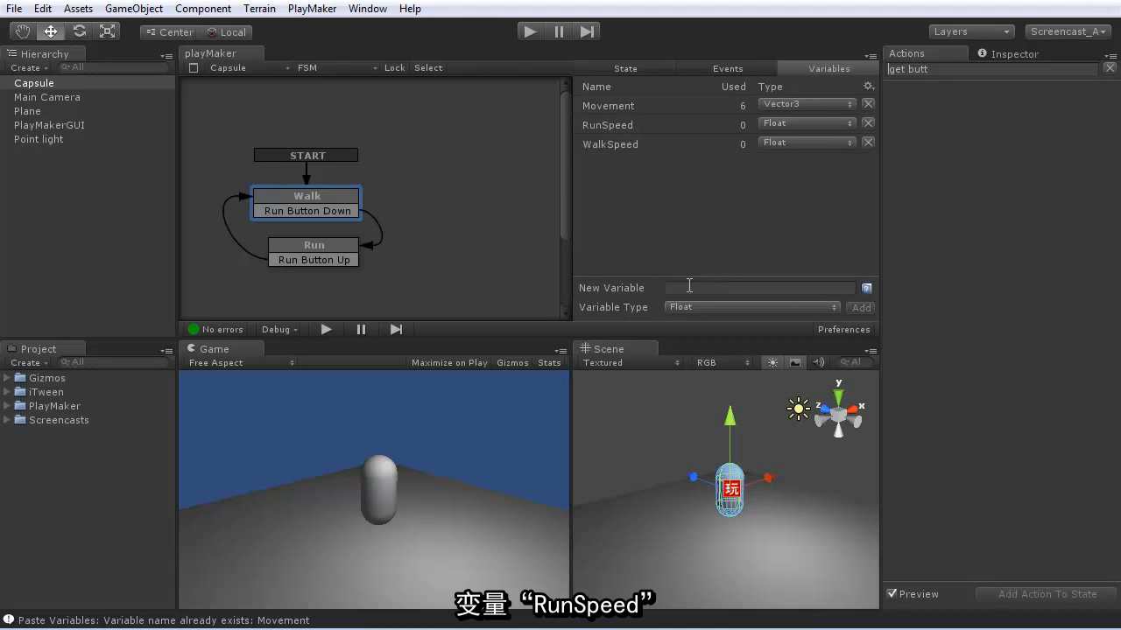
pyautogui.click(602, 144)
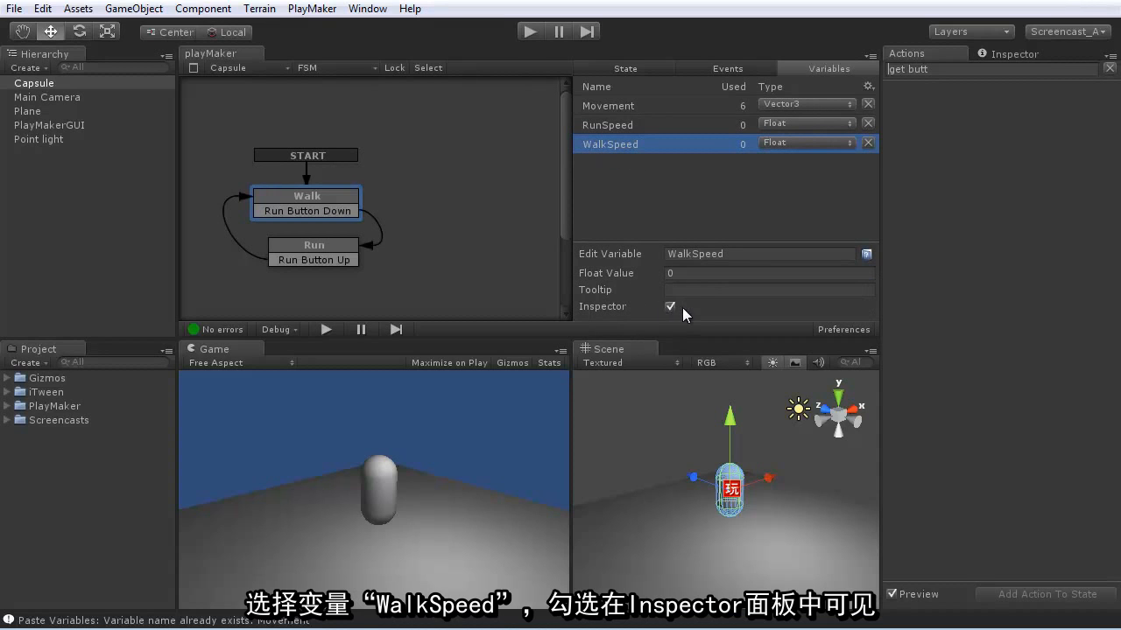
pyautogui.click(605, 130)
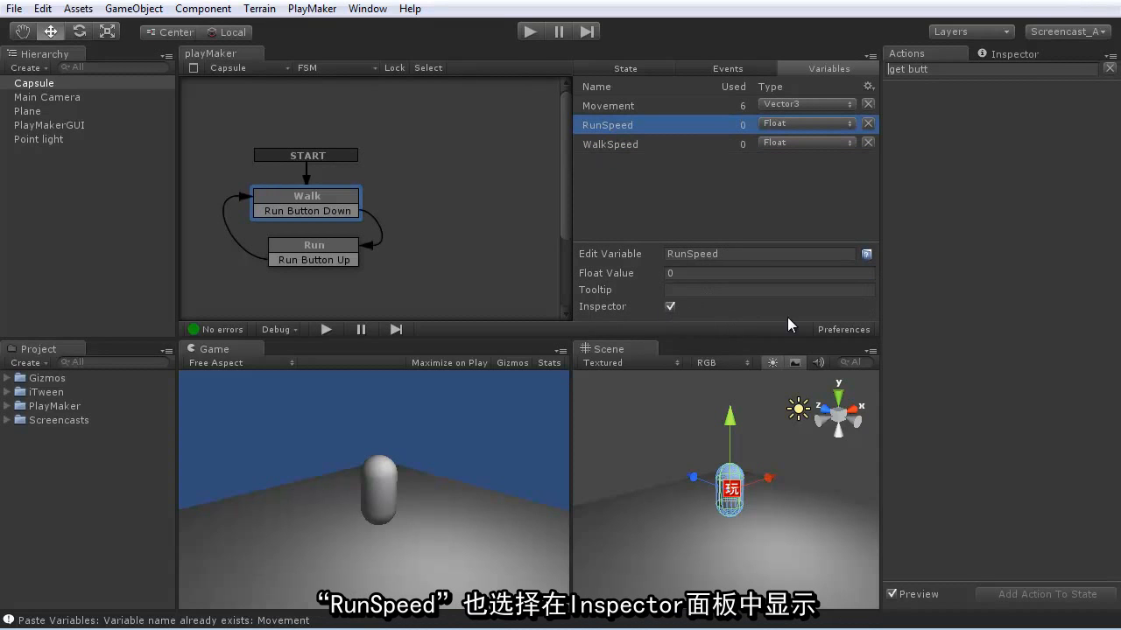
# Assign the WalkSpeed variable to the Speed of the Walk state's Controller Simple Move action.
pyautogui.click(308, 197)
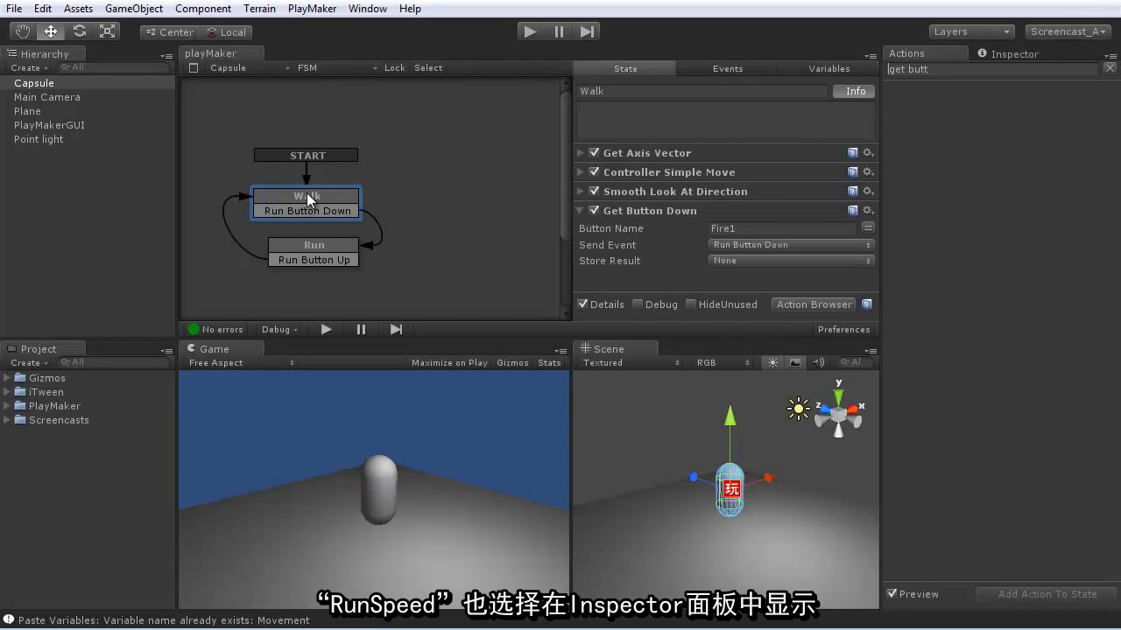
pyautogui.click(579, 171)
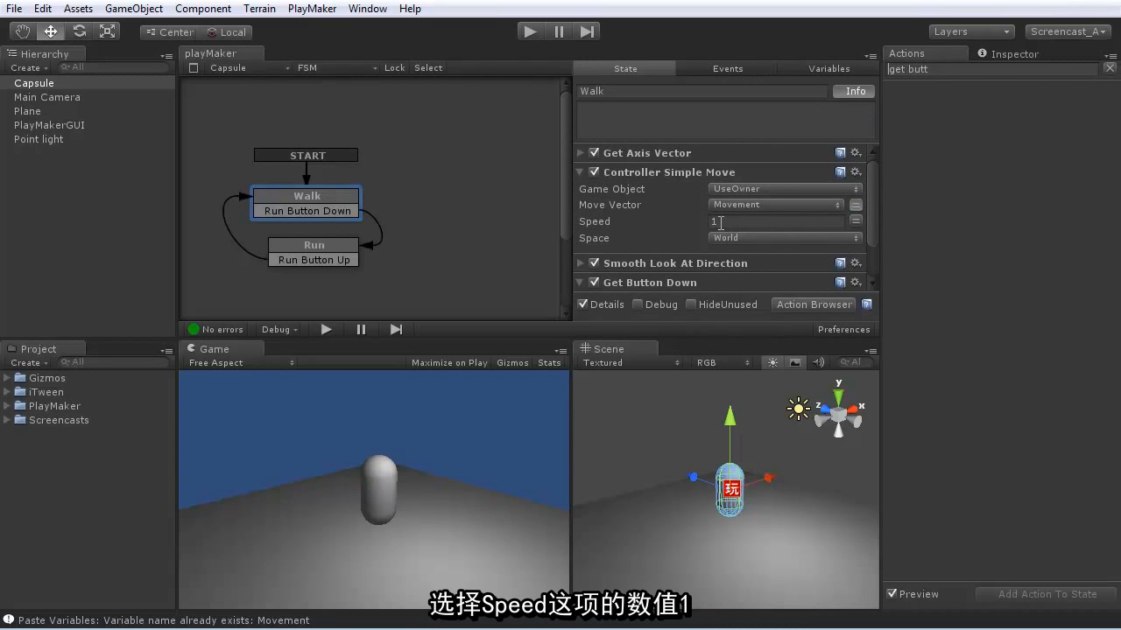
pyautogui.click(856, 220)
pyautogui.click(756, 224)
pyautogui.click(792, 240)
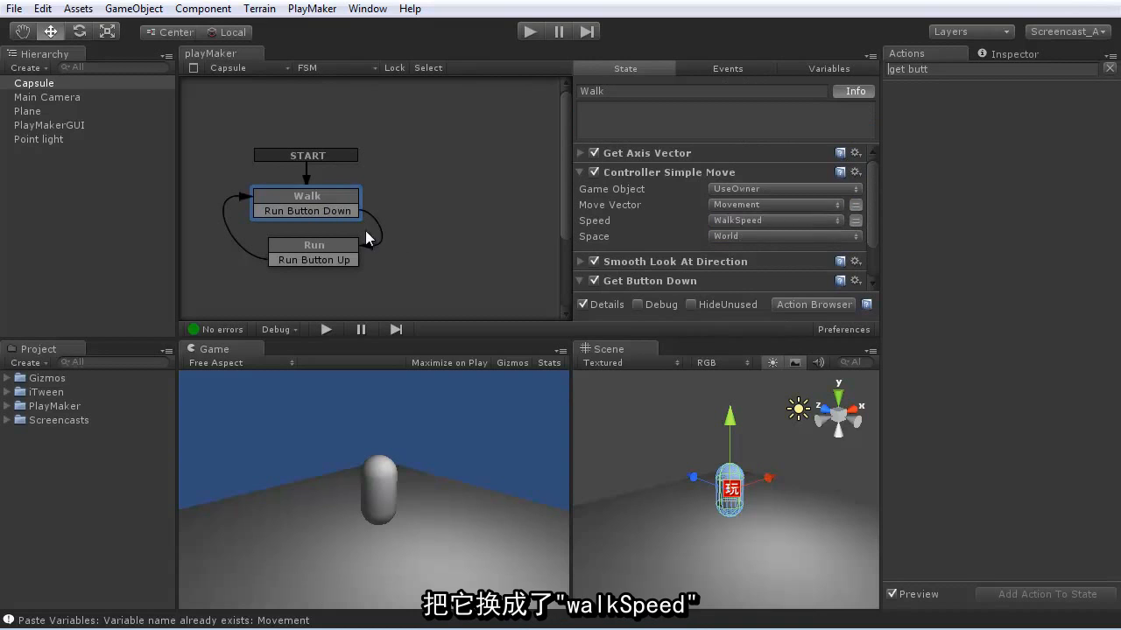
# Assign the RunSpeed variable to the Speed of the Run state's Controller Simple Move action.
pyautogui.click(324, 247)
pyautogui.moveTo(869, 202)
pyautogui.mouseDown()
pyautogui.moveTo(873, 242)
pyautogui.moveTo(852, 193)
pyautogui.mouseUp()
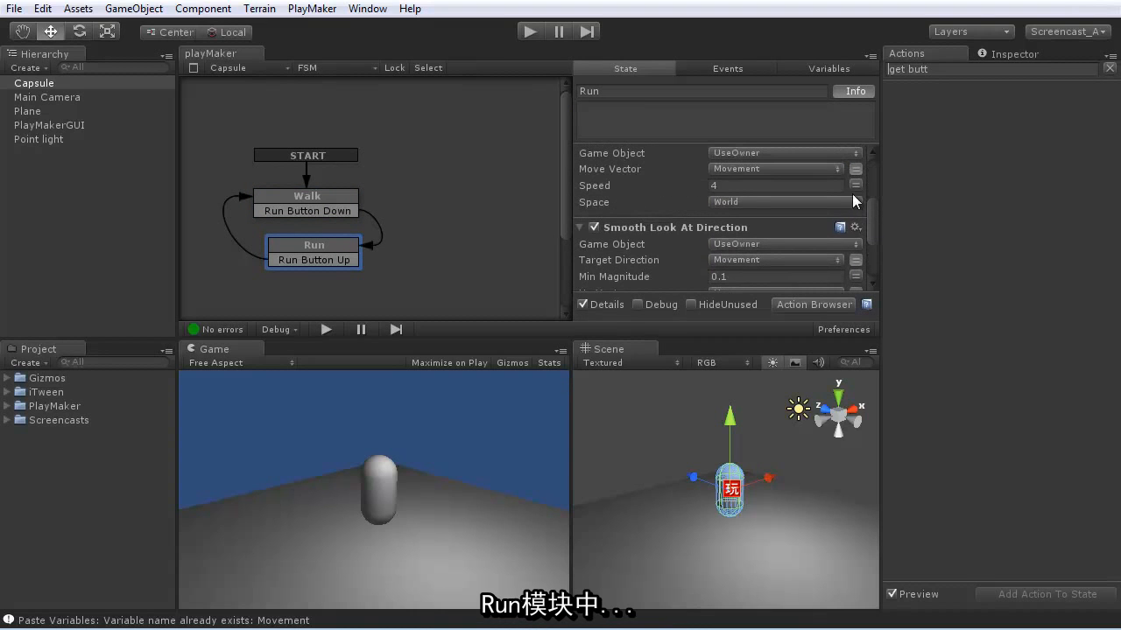
pyautogui.click(781, 187)
pyautogui.click(751, 226)
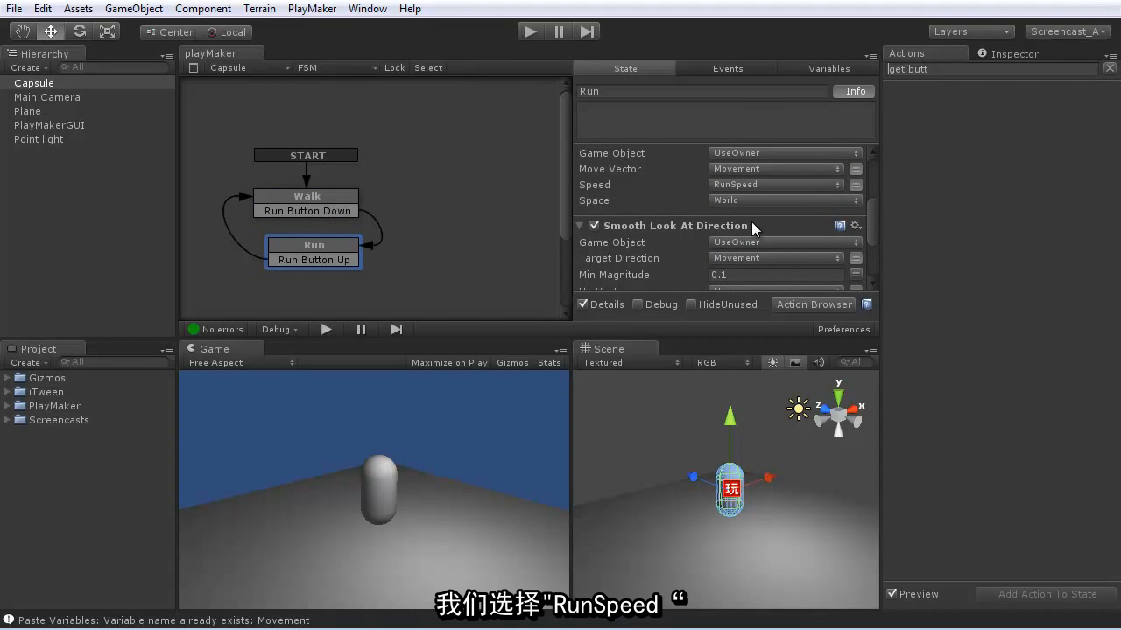
# Set the default values of the speed variables: WalkSpeed to 1 and RunSpeed to 4.
pyautogui.click(809, 68)
pyautogui.click(604, 144)
pyautogui.click(699, 273)
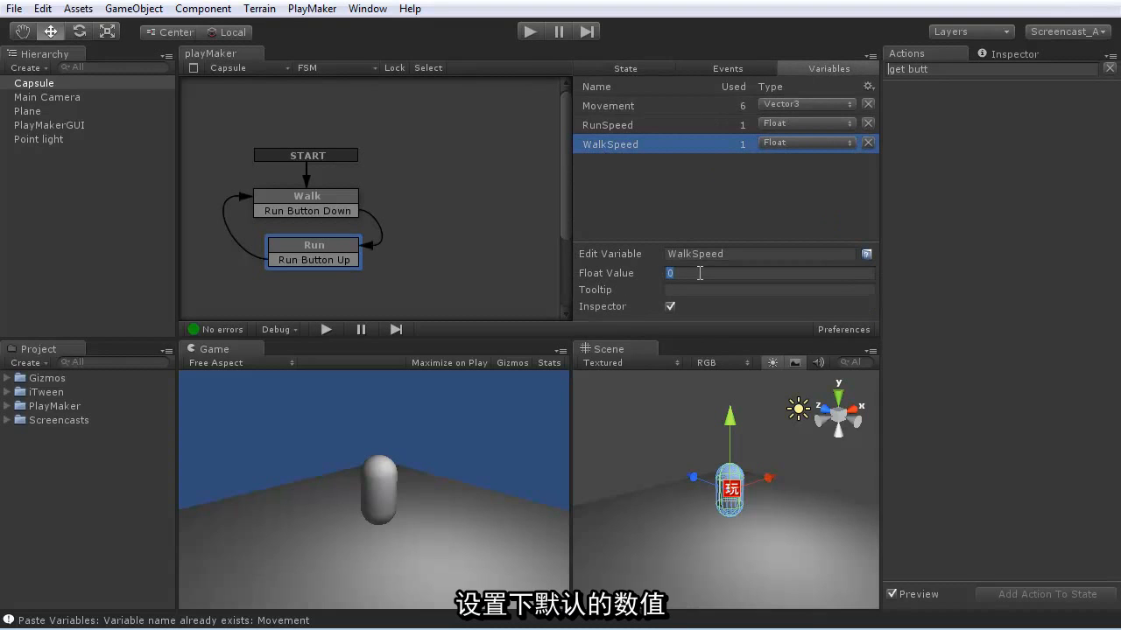
pyautogui.click(614, 127)
pyautogui.moveTo(690, 273); pyautogui.dragTo(628, 275)
pyautogui.write('4')
pyautogui.press('Return')
# Check the capsule's exposed speeds in the Inspector and play-test walking and running in all directions.
pyautogui.click(39, 84)
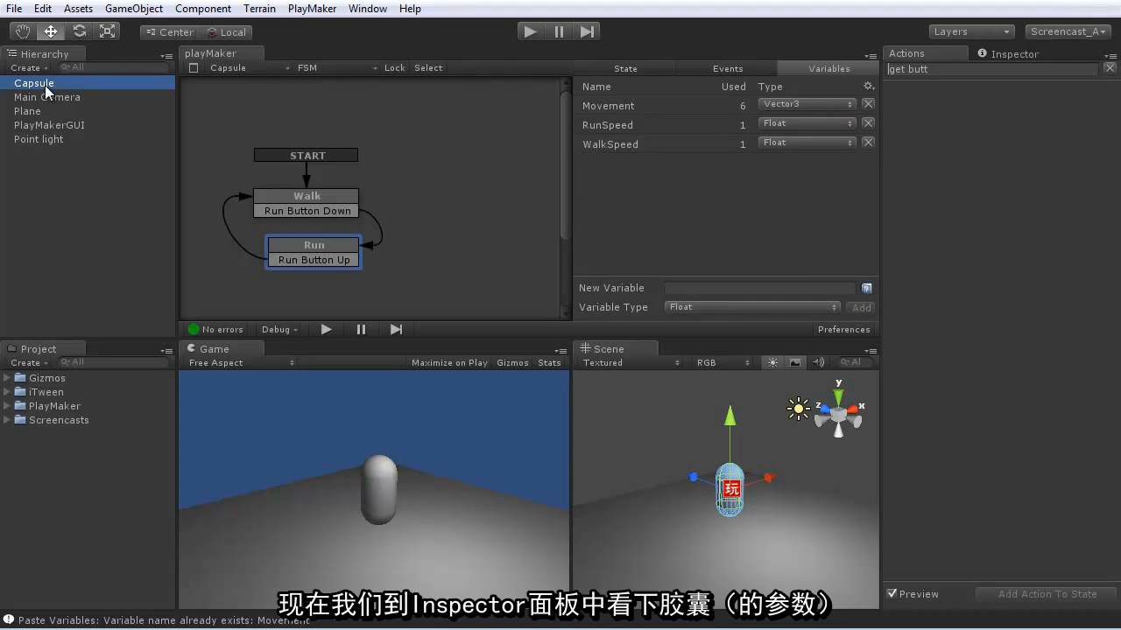
pyautogui.click(1015, 54)
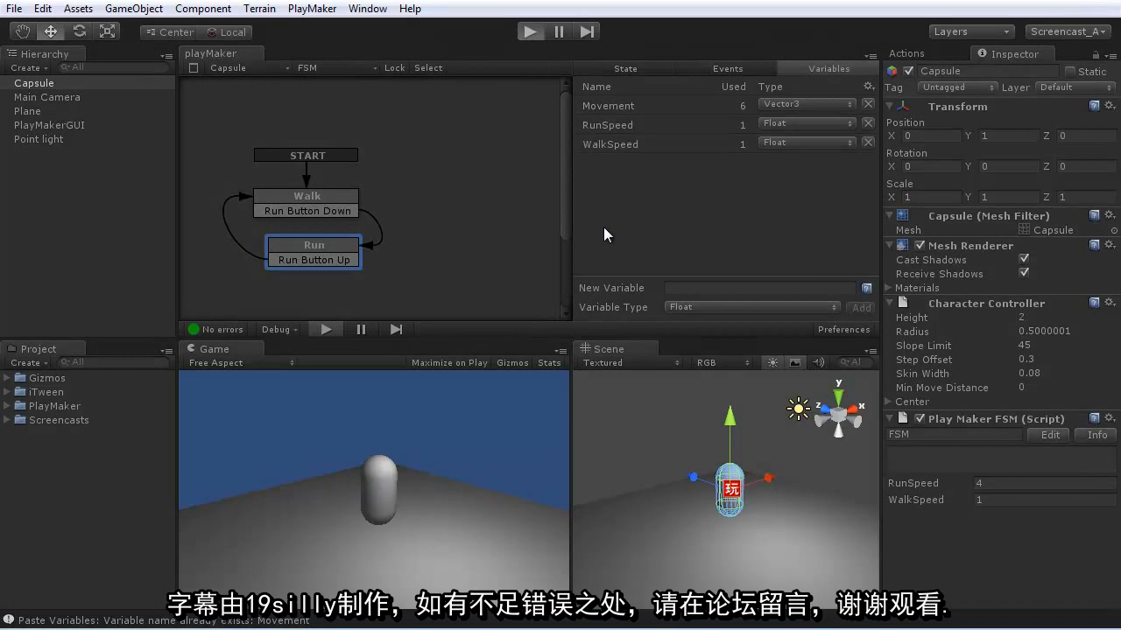
pyautogui.hotkey('ctrl', 'p')
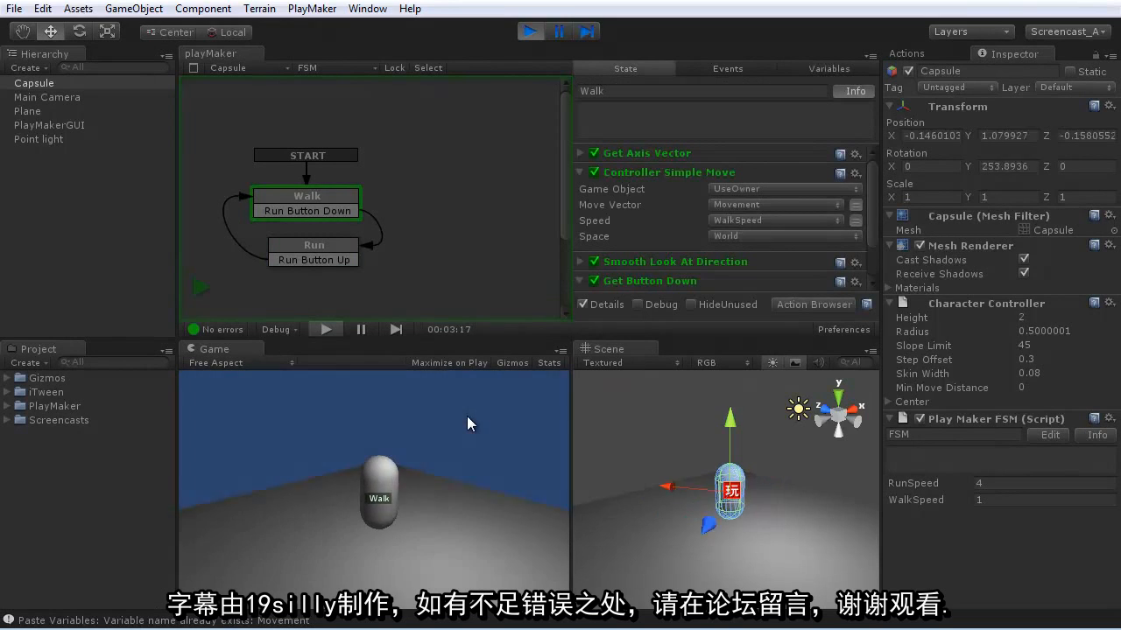
pyautogui.press('Up')
pyautogui.press('ctrl')
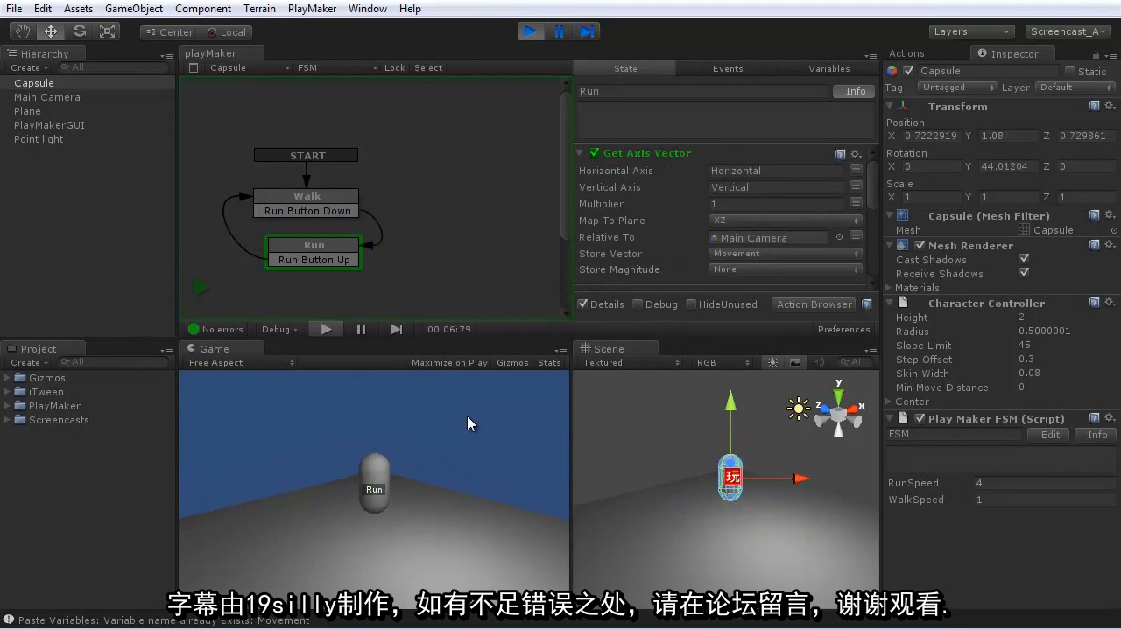
pyautogui.press('Left')
pyautogui.press('Down')
pyautogui.press('Right')
pyautogui.press('Up')
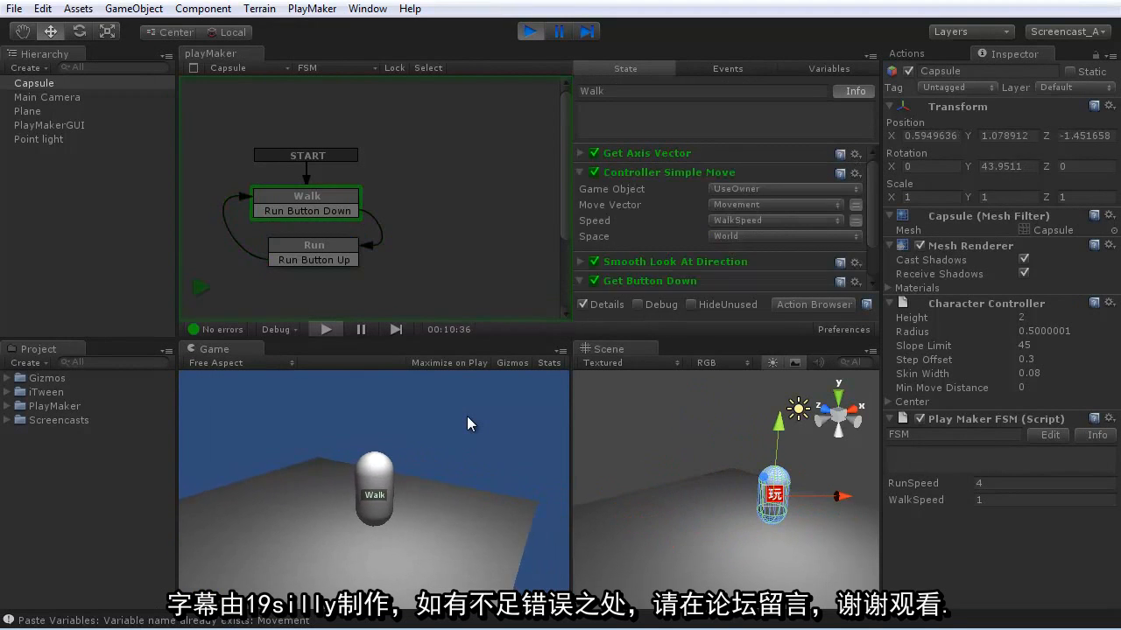
pyautogui.press('ctrl')
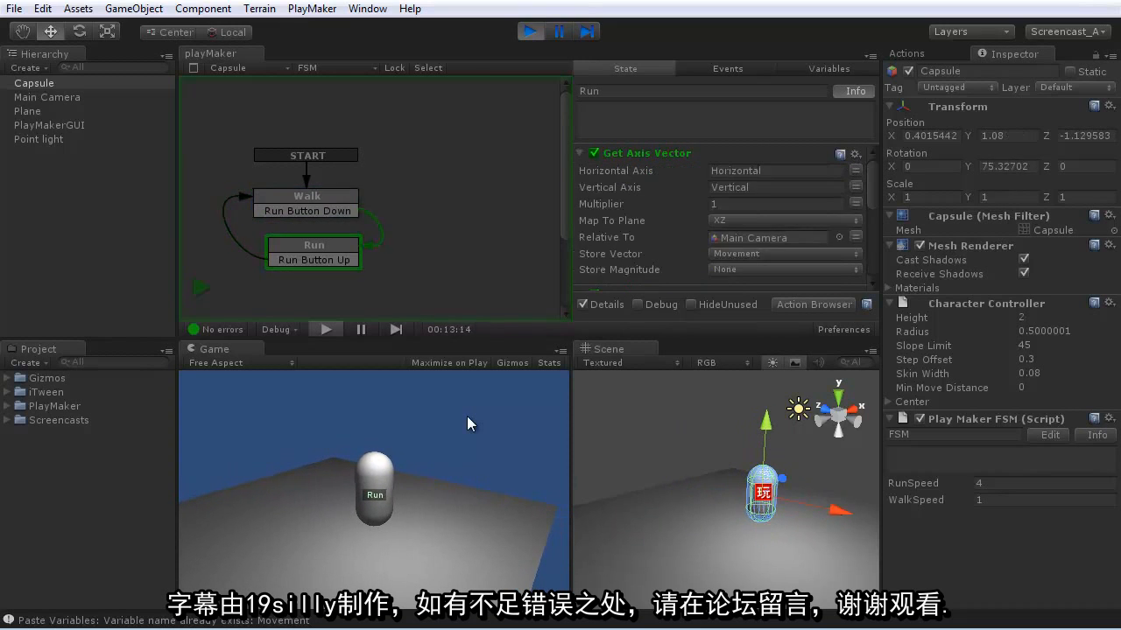
pyautogui.click(530, 32)
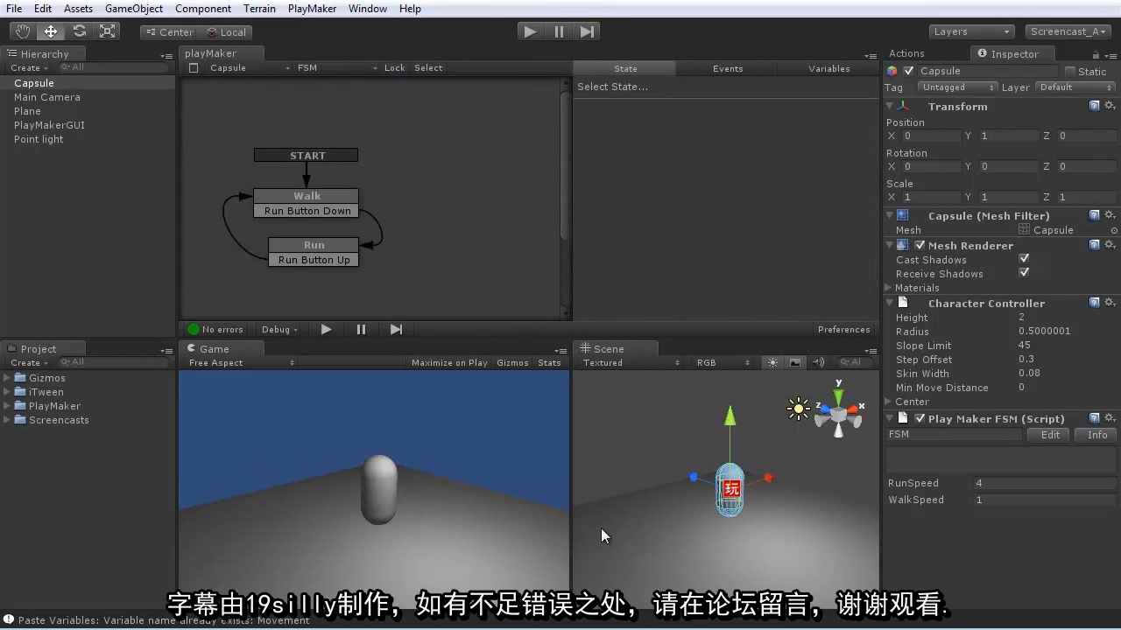